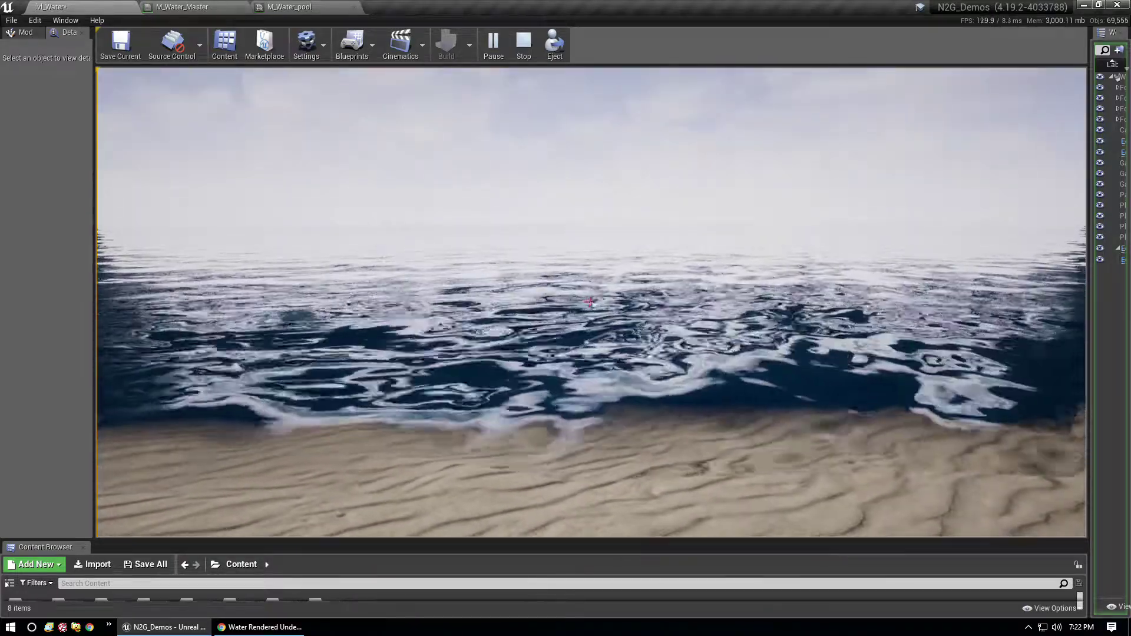
Step: Switch to Chrome, view the forum topic on water rendered under the entire map, and return to the Unreal Editor
{"action": "key", "text": "alt+Tab"}
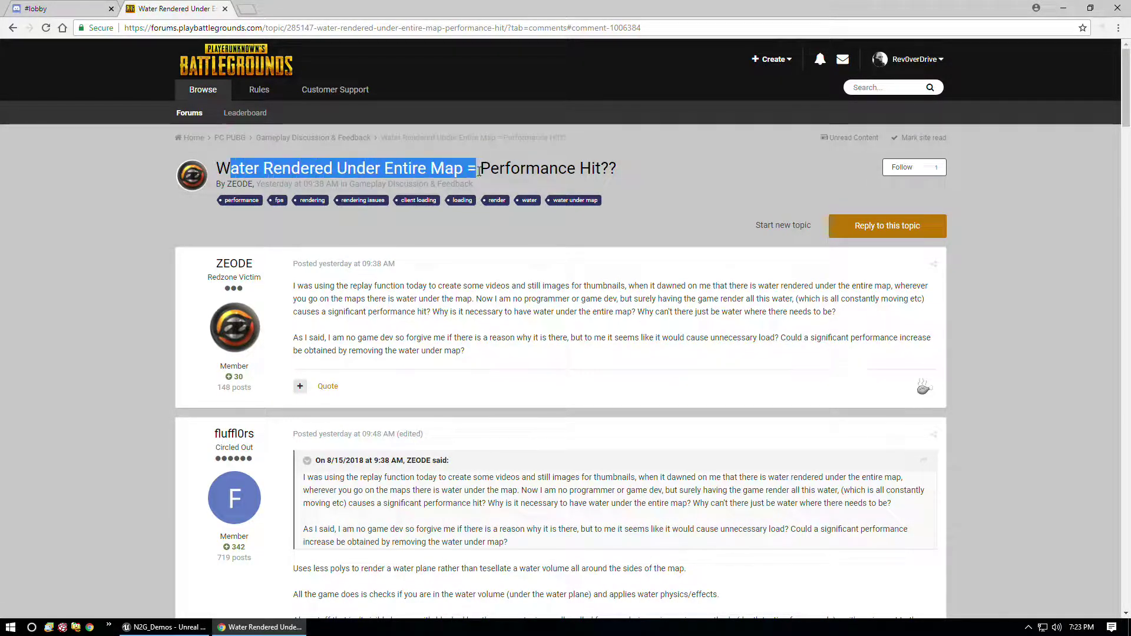
{"action": "left_click", "coordinate": [301, 227]}
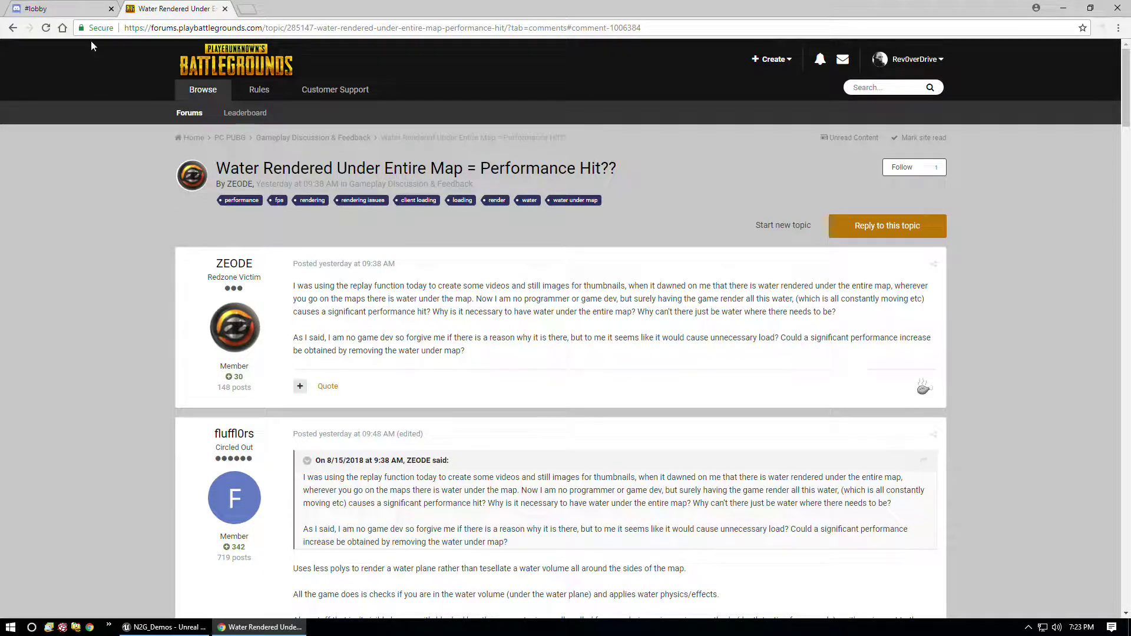
{"action": "left_click", "coordinate": [158, 629]}
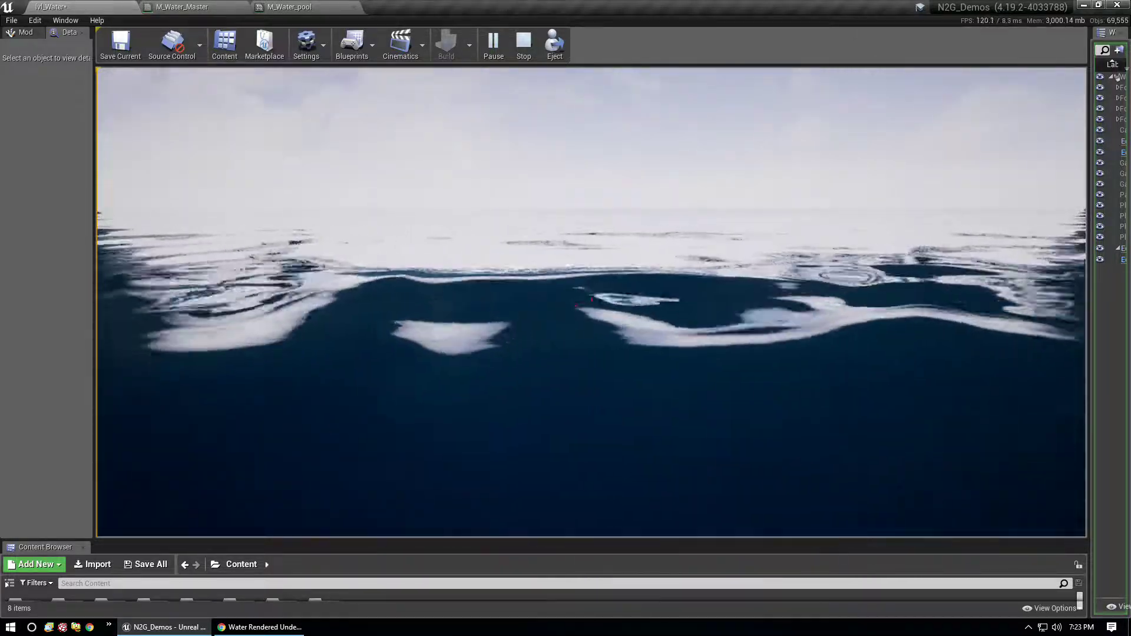
Step: Walk the player into the ocean and back to the beach to examine the water, and stop the play session
{"action": "key", "text": "w"}
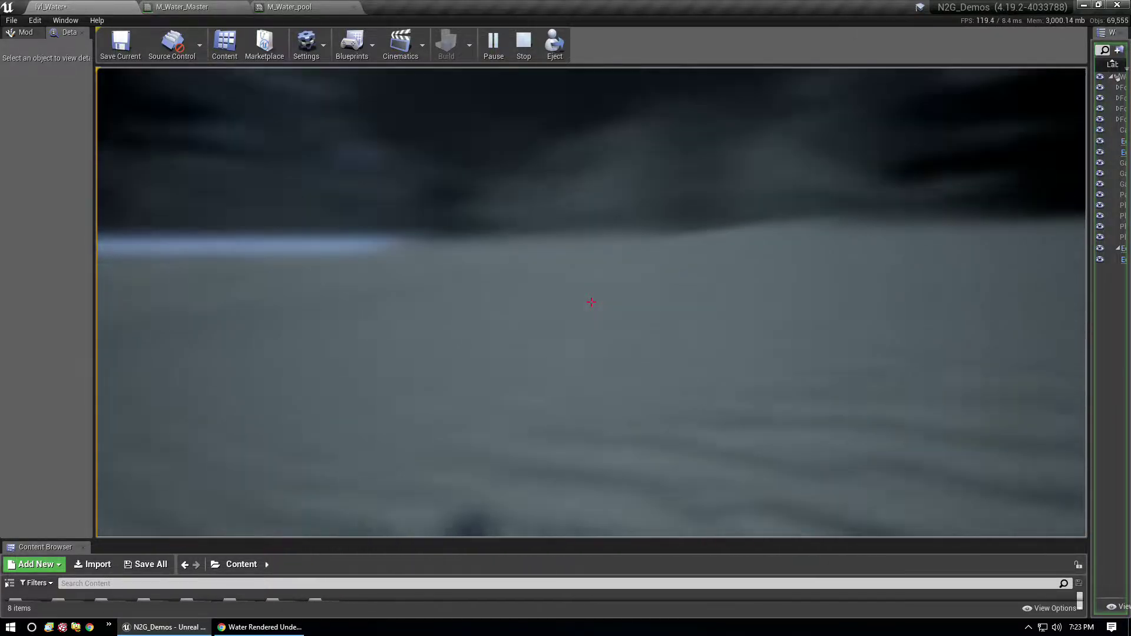
{"action": "key", "text": "w"}
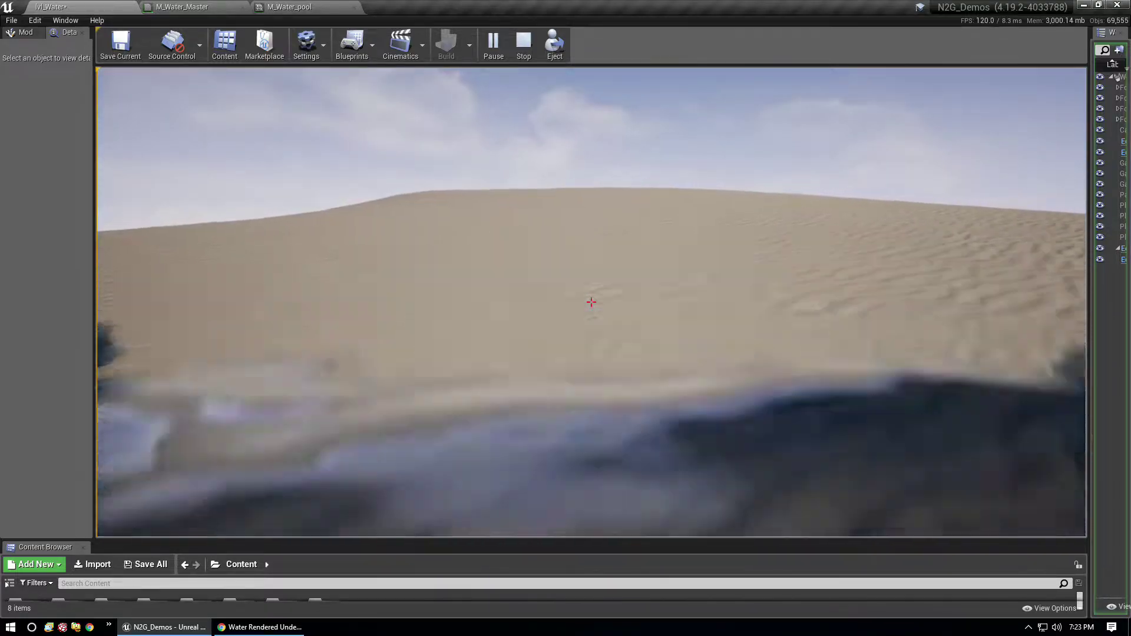
{"action": "key", "text": "w"}
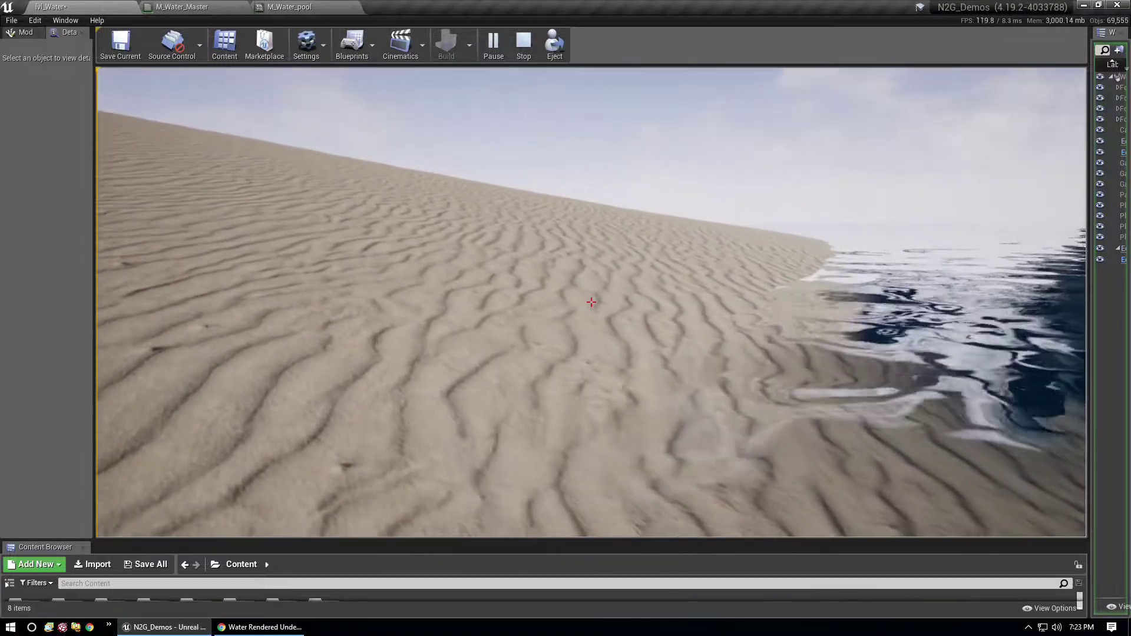
{"action": "key", "text": "w"}
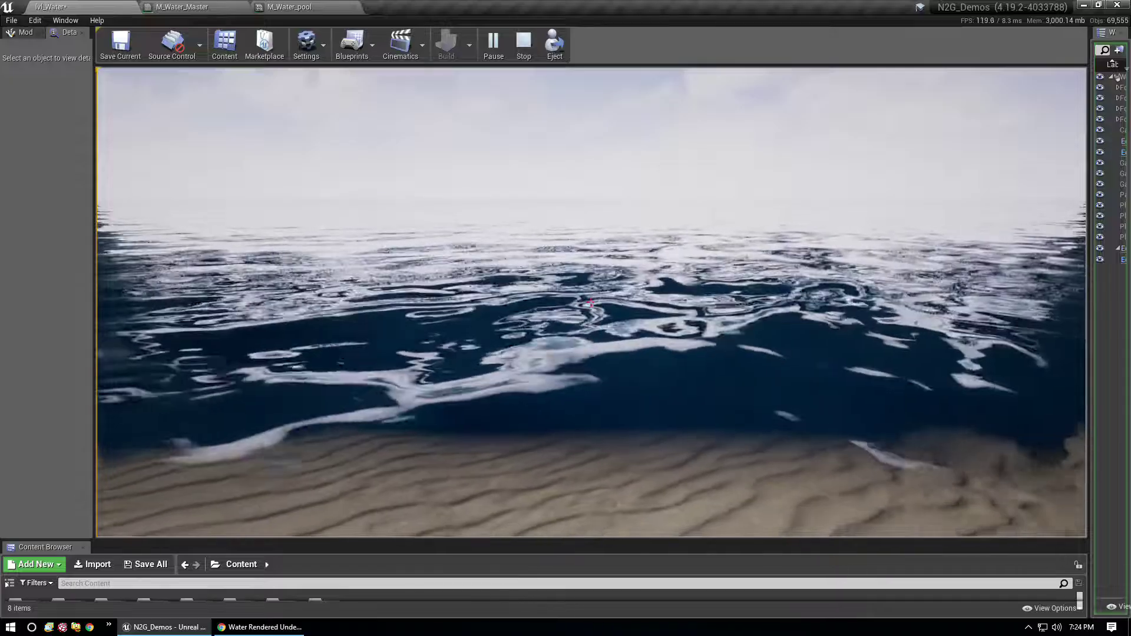
{"action": "key", "text": "w"}
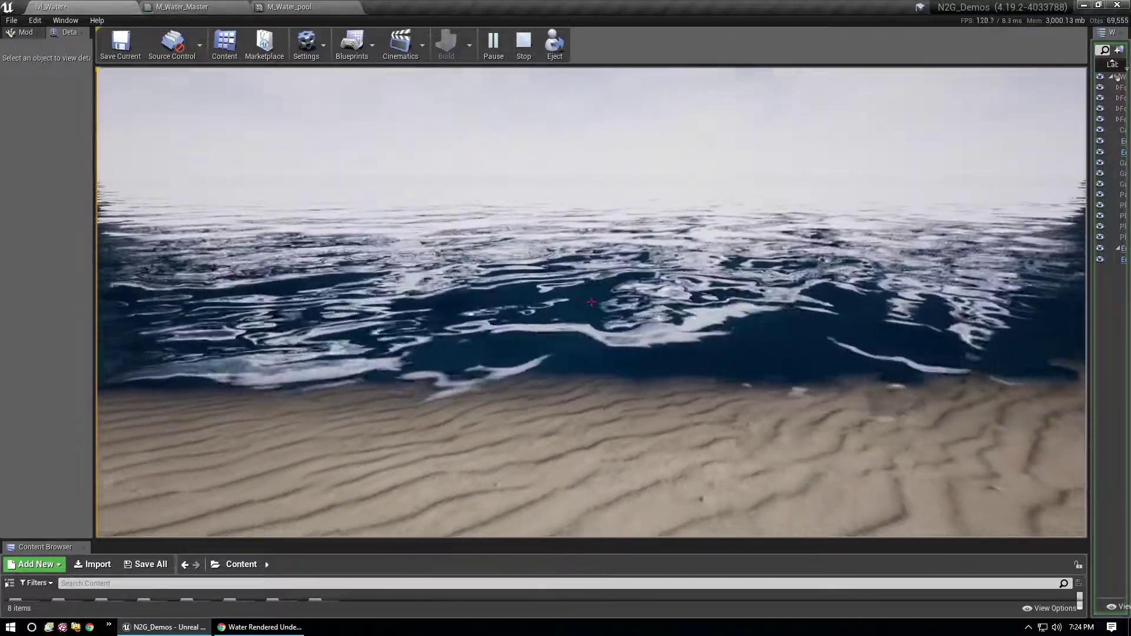
{"action": "key", "text": "Escape"}
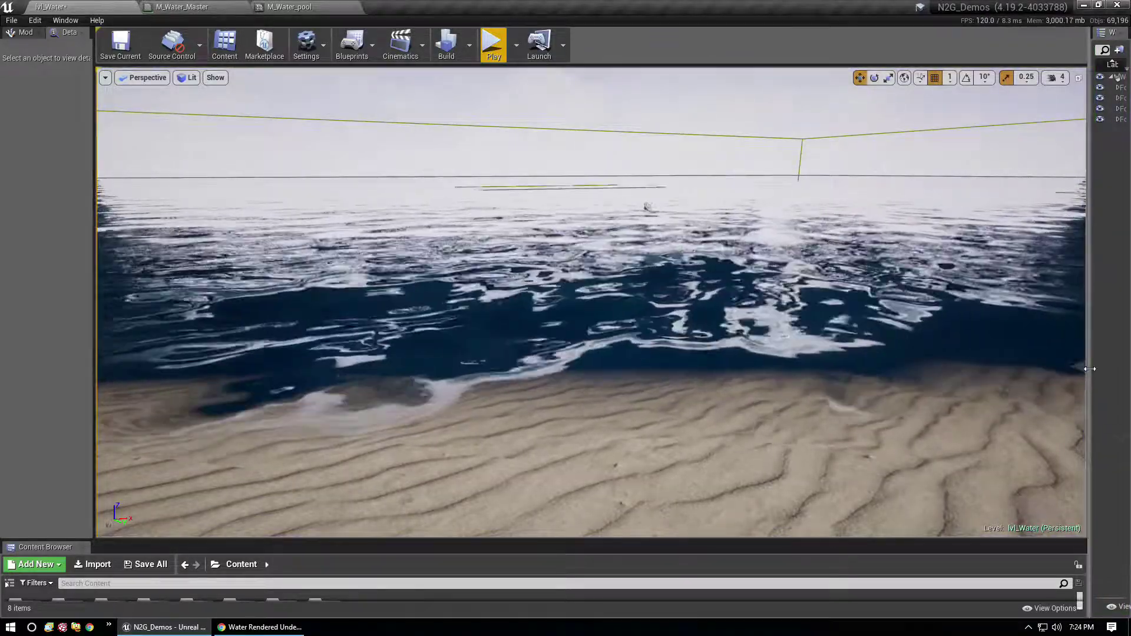
Step: Expand the Ocean folder in the World Outliner and inspect the water_surface, PhysicsVolume and PostProcessVolume actors
{"action": "left_click_drag", "start_coordinate": [1089, 370], "coordinate": [1009, 370]}
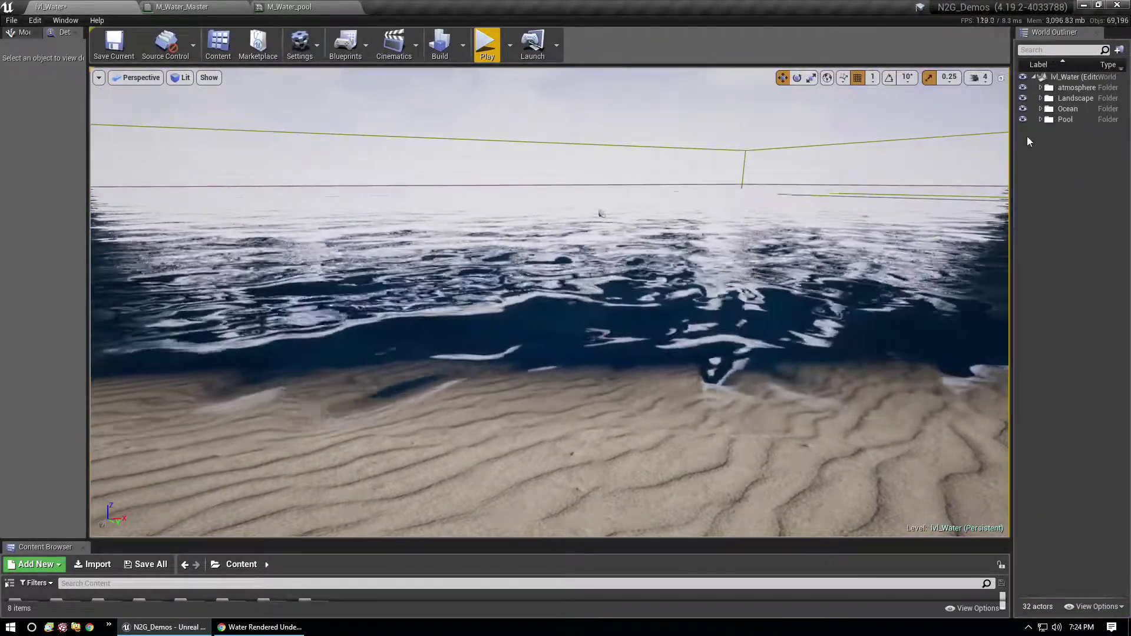
{"action": "left_click", "coordinate": [1041, 109]}
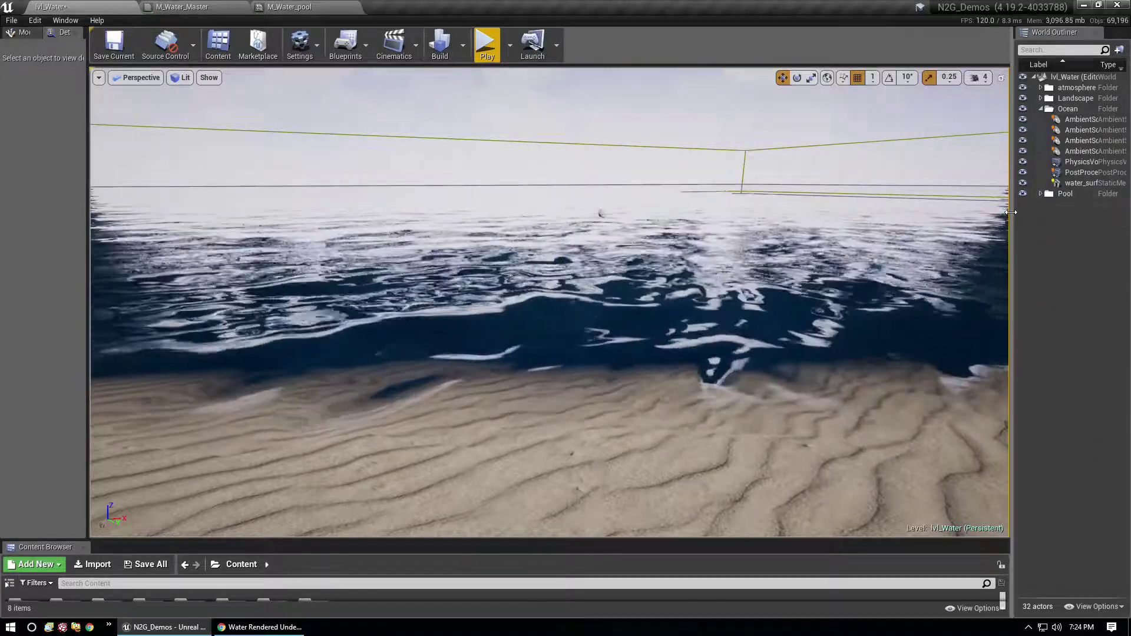
{"action": "left_click_drag", "start_coordinate": [1009, 211], "coordinate": [952, 210]}
{"action": "left_click", "coordinate": [1019, 183]}
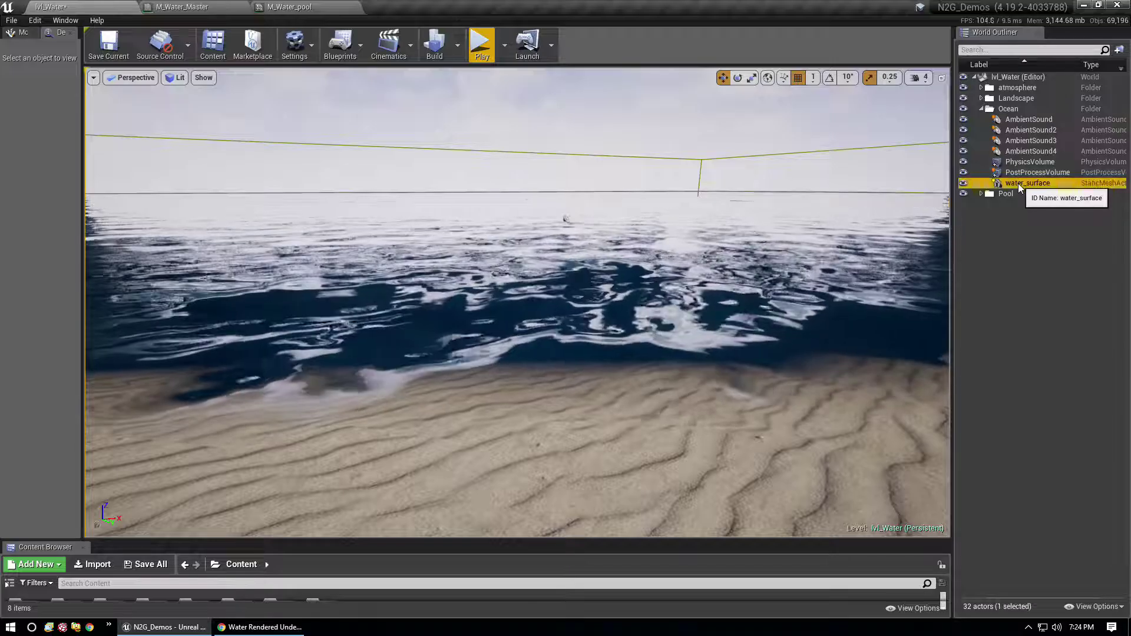
{"action": "left_click", "coordinate": [1010, 164]}
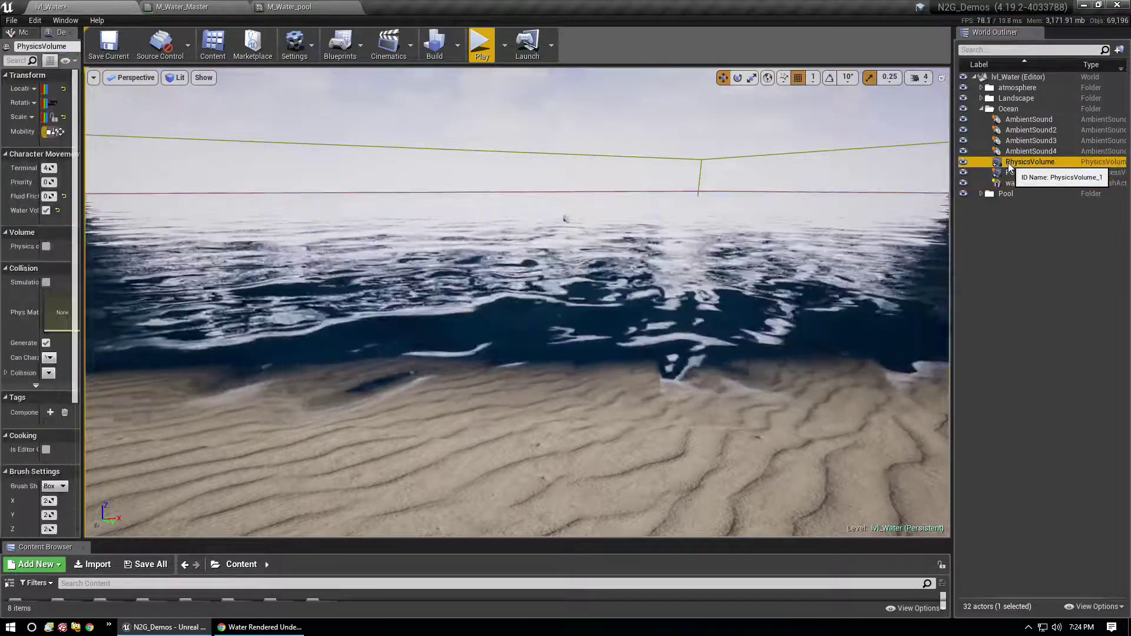
{"action": "left_click", "coordinate": [1010, 172]}
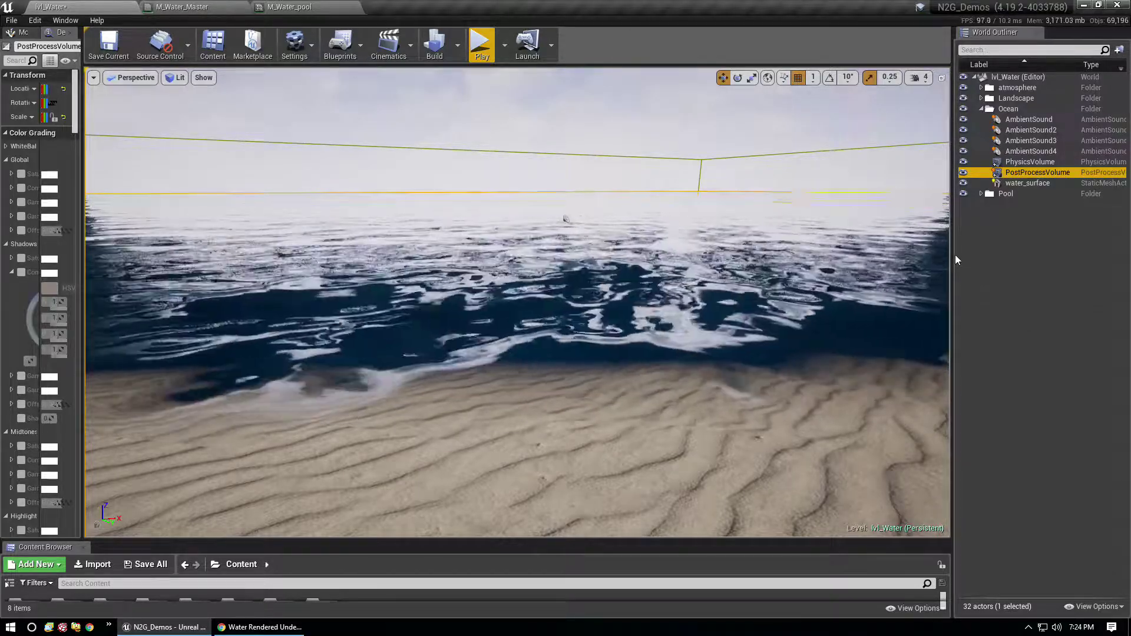
Step: Select the ocean's water_surface and widen its details to examine the assigned static mesh and material
{"action": "mouse_move", "coordinate": [954, 253]}
{"action": "left_mouse_down"}
{"action": "mouse_move", "coordinate": [999, 252]}
{"action": "mouse_move", "coordinate": [968, 251]}
{"action": "left_mouse_up"}
{"action": "left_click", "coordinate": [183, 266]}
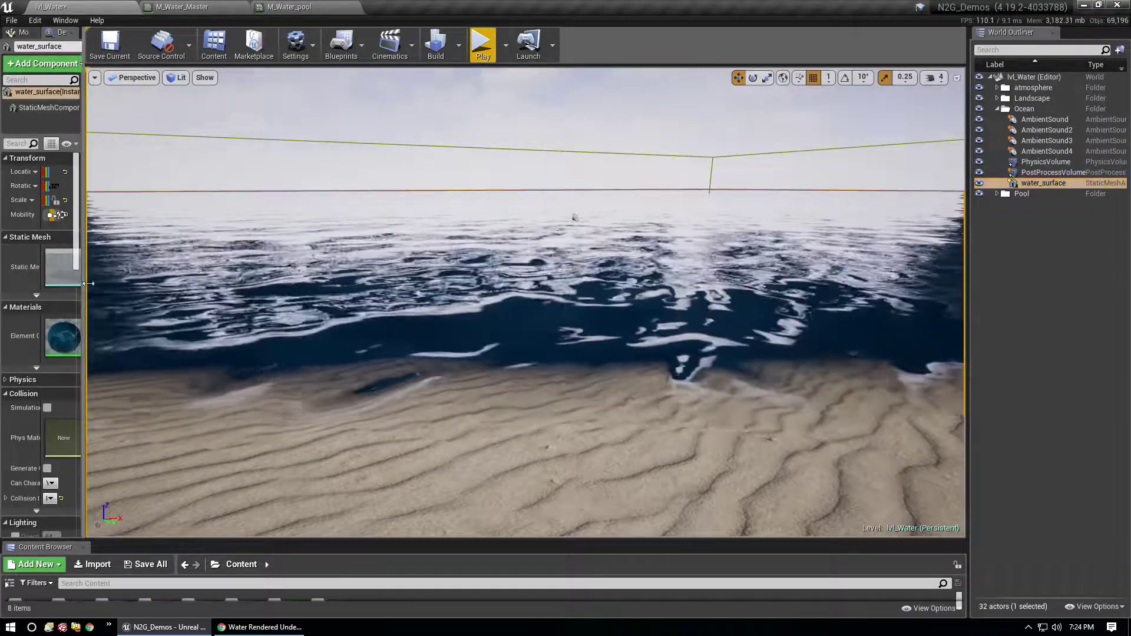
{"action": "left_click_drag", "start_coordinate": [83, 283], "coordinate": [297, 284]}
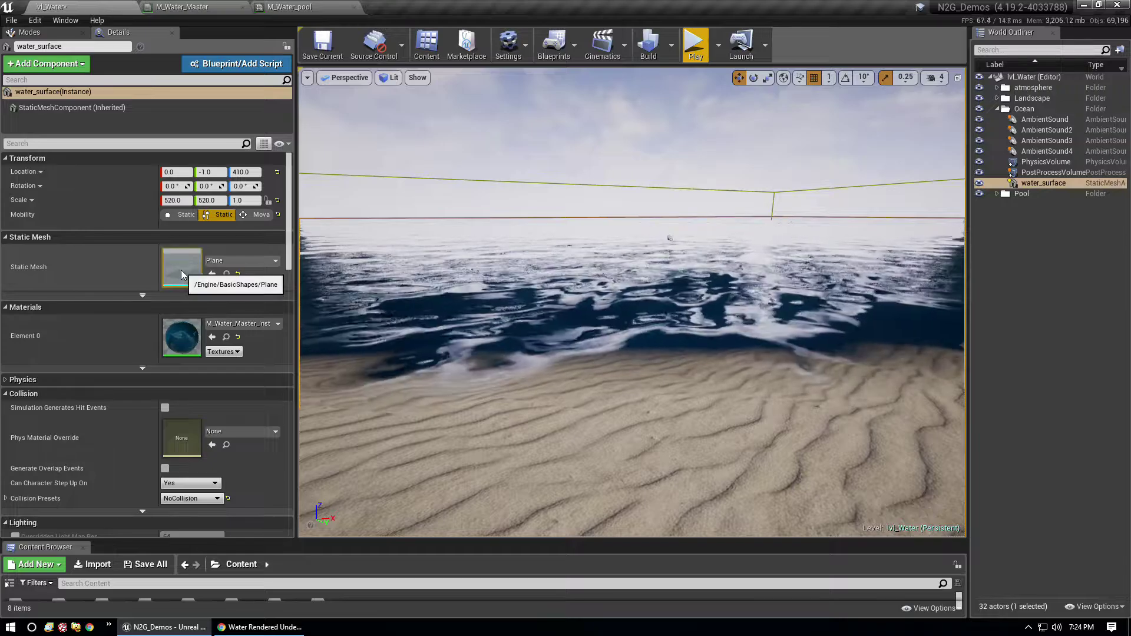
Step: Place a basic Plane just above the sand near the ocean, at about X -4332, Y 735, Z 644
{"action": "right_click_drag", "start_coordinate": [424, 348], "coordinate": [297, 328]}
{"action": "left_click", "coordinate": [56, 37]}
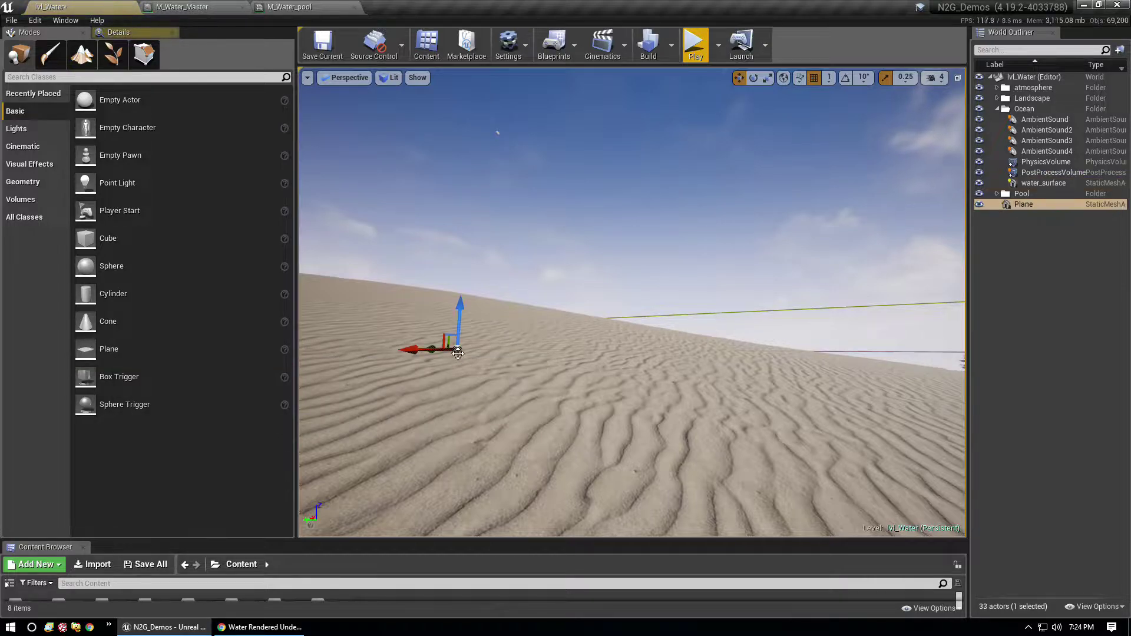
{"action": "right_click_drag", "start_coordinate": [426, 350], "coordinate": [408, 362]}
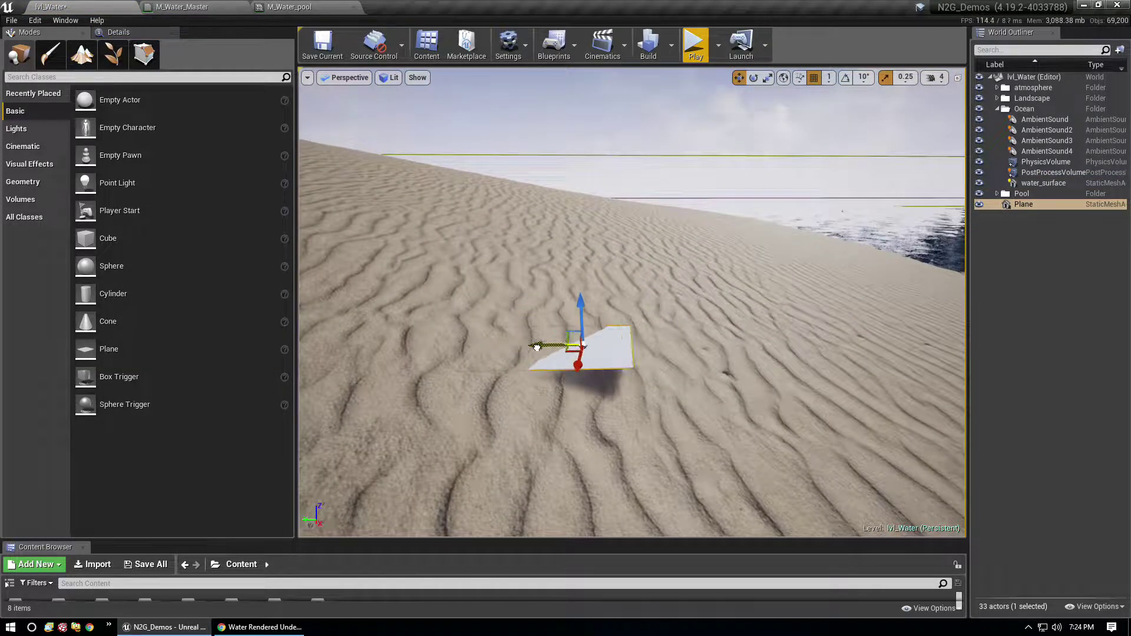
{"action": "mouse_move", "coordinate": [811, 346]}
{"action": "right_mouse_down"}
{"action": "mouse_move", "coordinate": [787, 349]}
{"action": "mouse_move", "coordinate": [840, 362]}
{"action": "mouse_move", "coordinate": [710, 309]}
{"action": "mouse_move", "coordinate": [704, 265]}
{"action": "mouse_move", "coordinate": [796, 348]}
{"action": "mouse_move", "coordinate": [854, 350]}
{"action": "mouse_move", "coordinate": [827, 344]}
{"action": "right_mouse_up"}
{"action": "key", "text": "w"}
{"action": "key", "text": "s"}
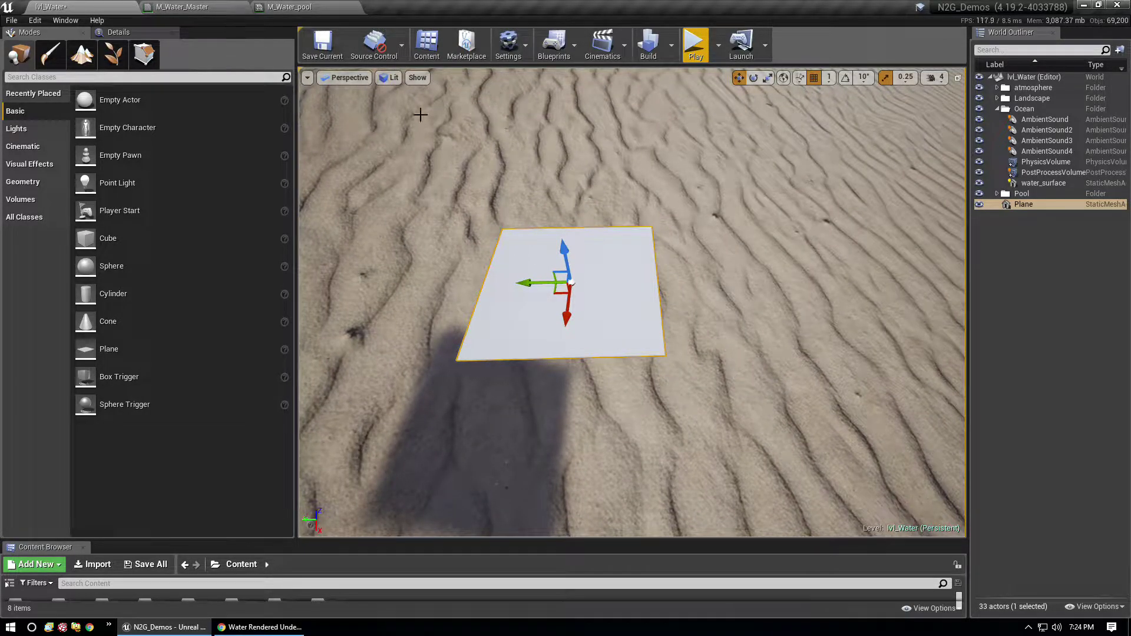
Step: Find the water materials and assign M_Water_Master_Inst to the new plane
{"action": "left_click", "coordinate": [121, 32]}
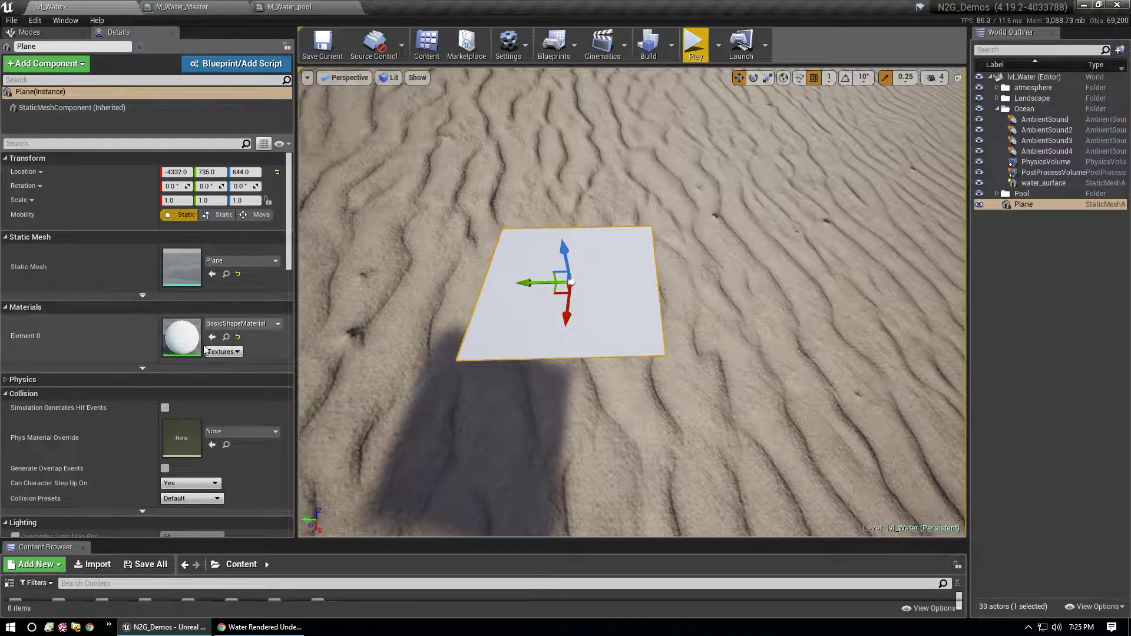
{"action": "left_click", "coordinate": [240, 326]}
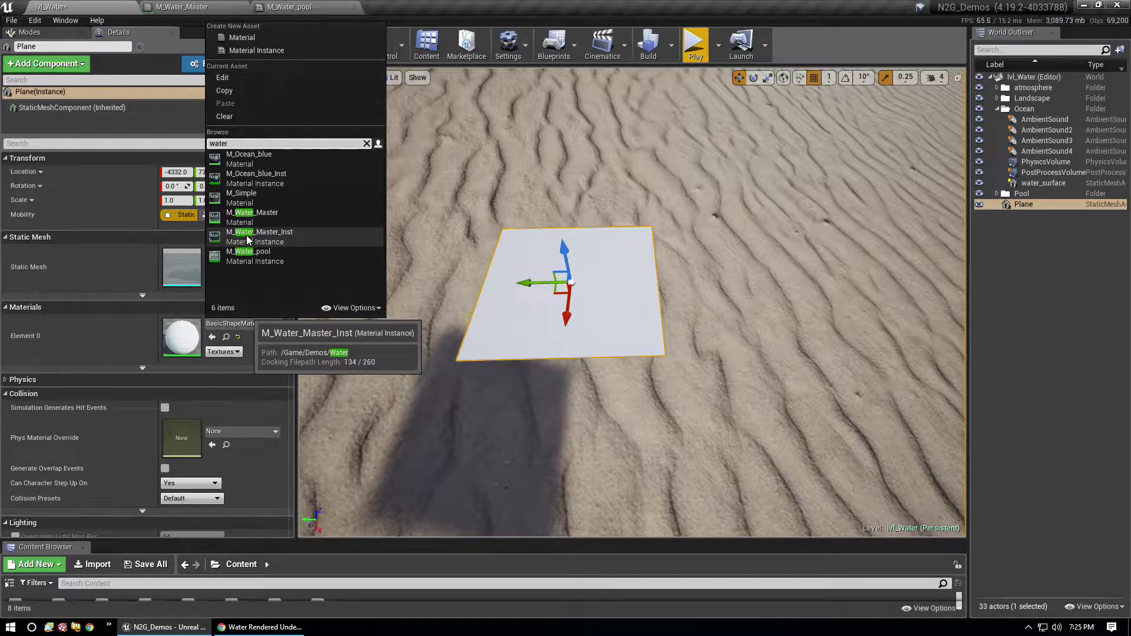
{"action": "left_click", "coordinate": [251, 236]}
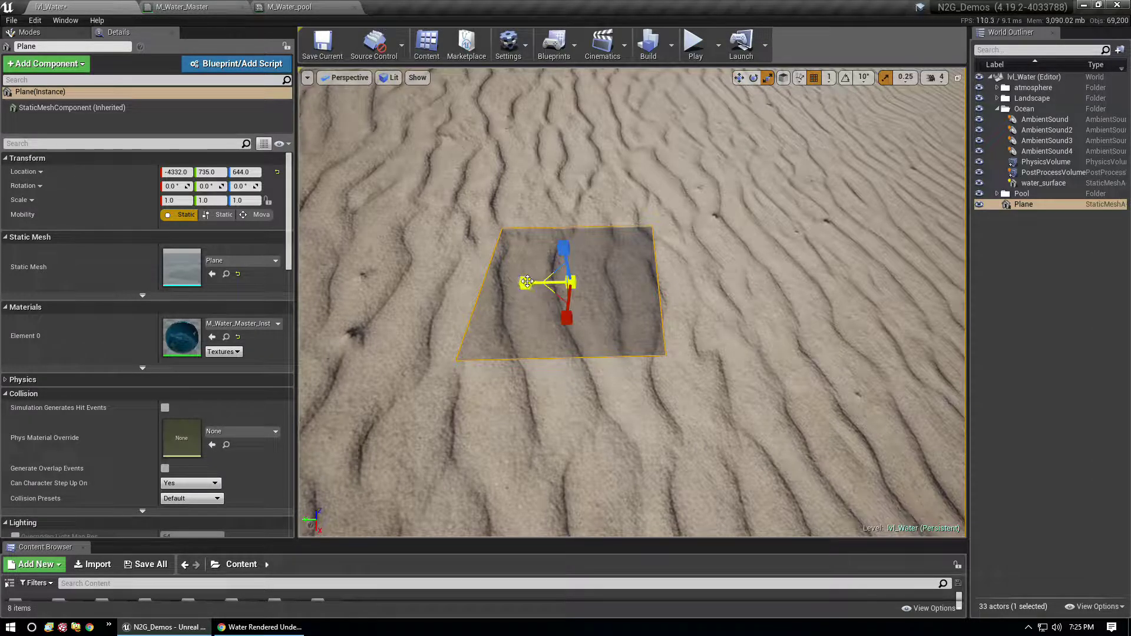
Step: Scale the water plane up to about 13 in X and 13.5 in Y
{"action": "left_click_drag", "start_coordinate": [526, 282], "coordinate": [501, 283]}
{"action": "scroll", "coordinate": [531, 294], "scroll_direction": "down", "scroll_amount": 3}
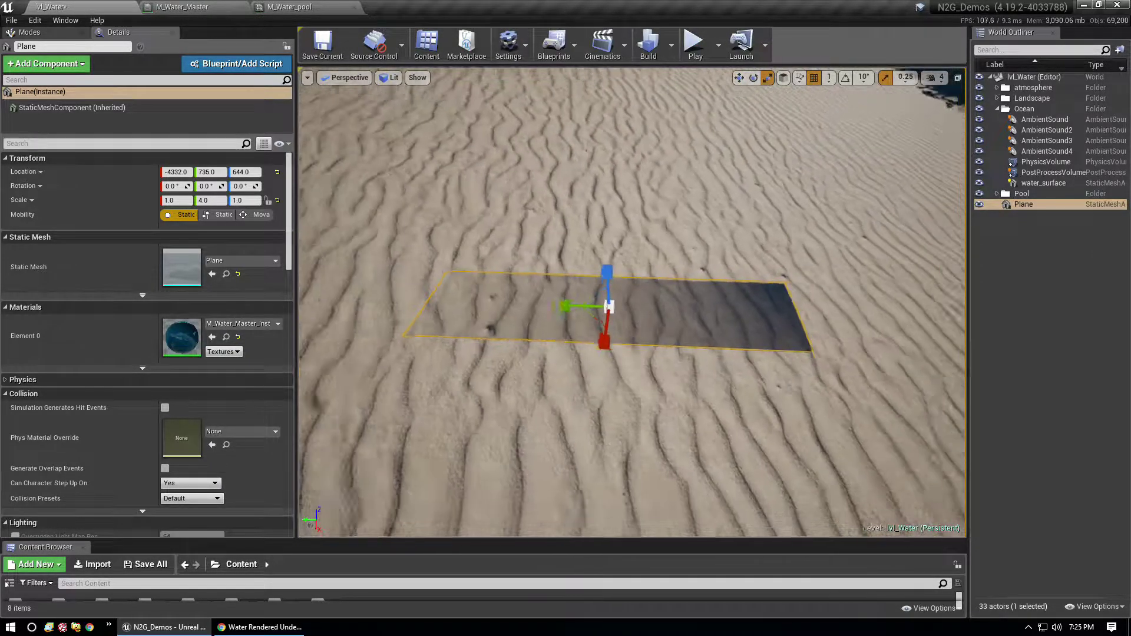
{"action": "right_click_drag", "start_coordinate": [572, 319], "coordinate": [573, 319]}
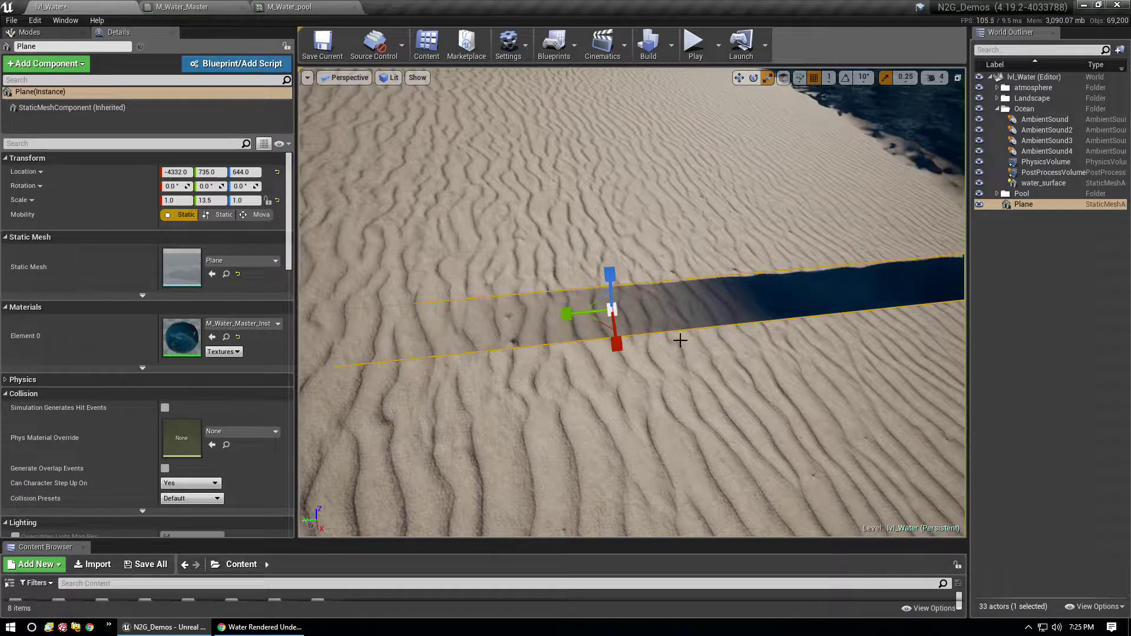
{"action": "left_click_drag", "start_coordinate": [622, 343], "coordinate": [628, 388]}
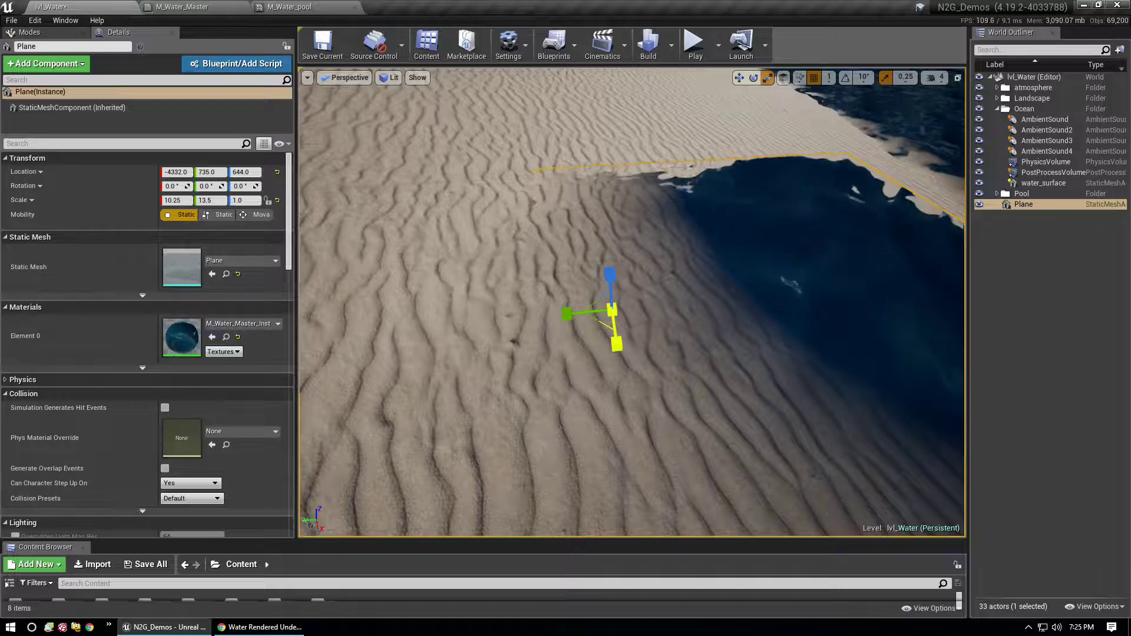
{"action": "right_click_drag", "start_coordinate": [686, 285], "coordinate": [686, 285]}
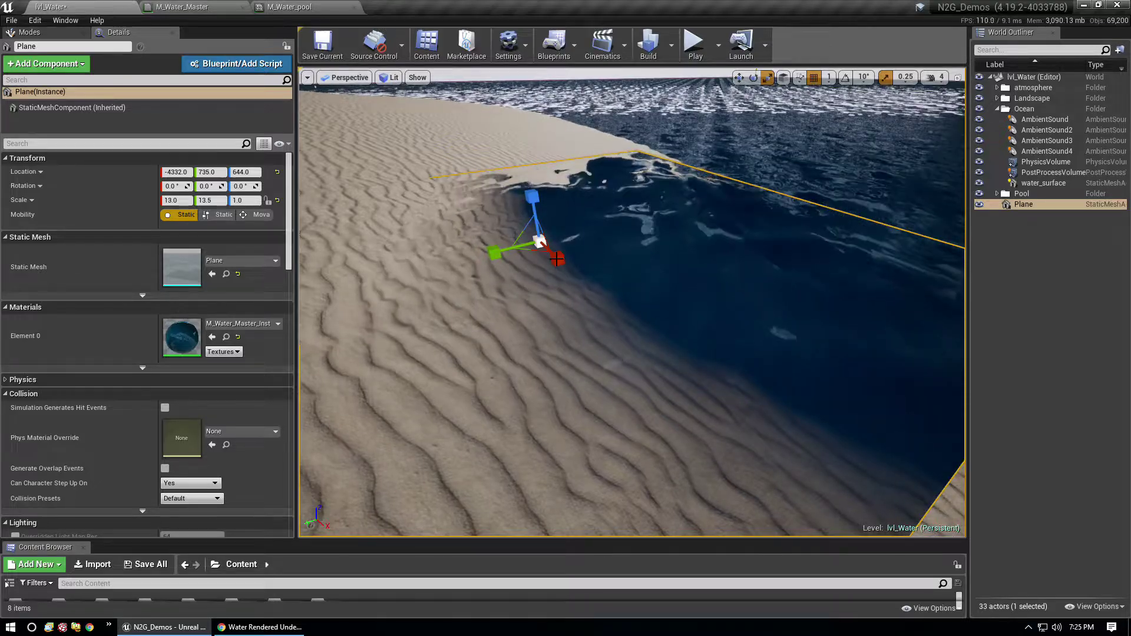
Step: Inspect the scaled water plane from below and above, delete it from the level, and reactivate the move tool
{"action": "left_click", "coordinate": [1041, 354]}
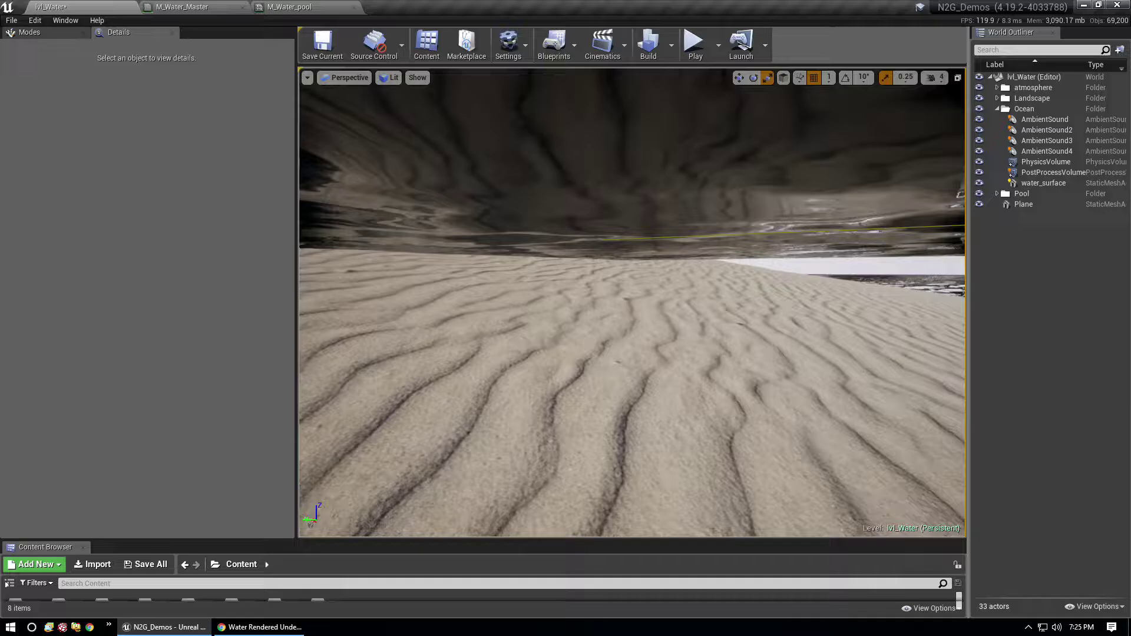
{"action": "right_click_drag", "start_coordinate": [633, 303], "coordinate": [831, 283]}
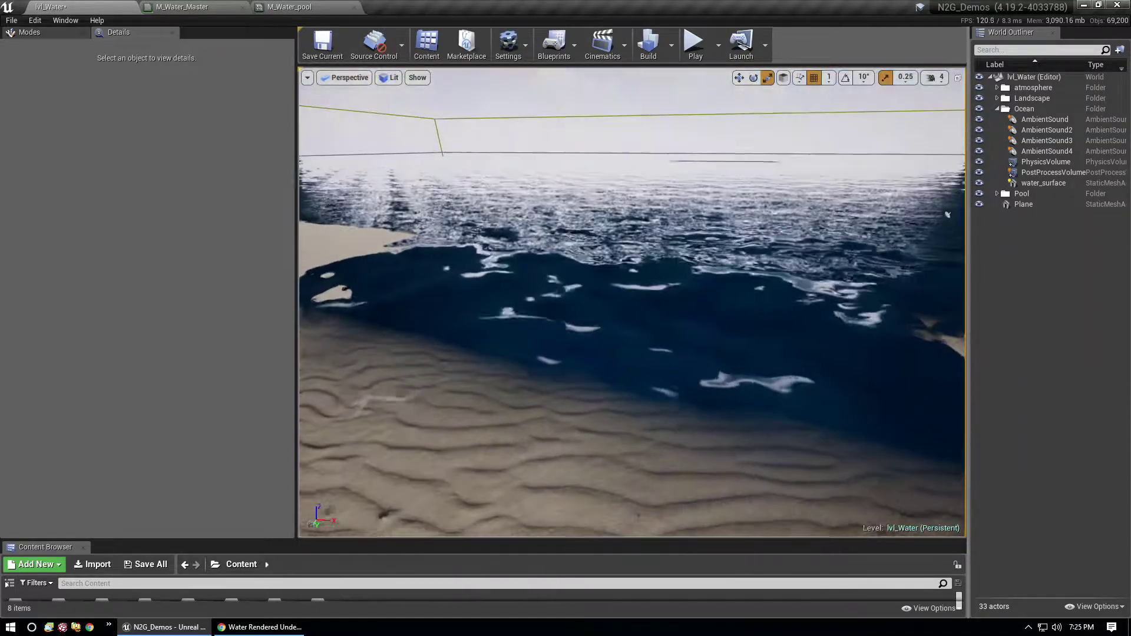
{"action": "left_click", "coordinate": [1039, 204]}
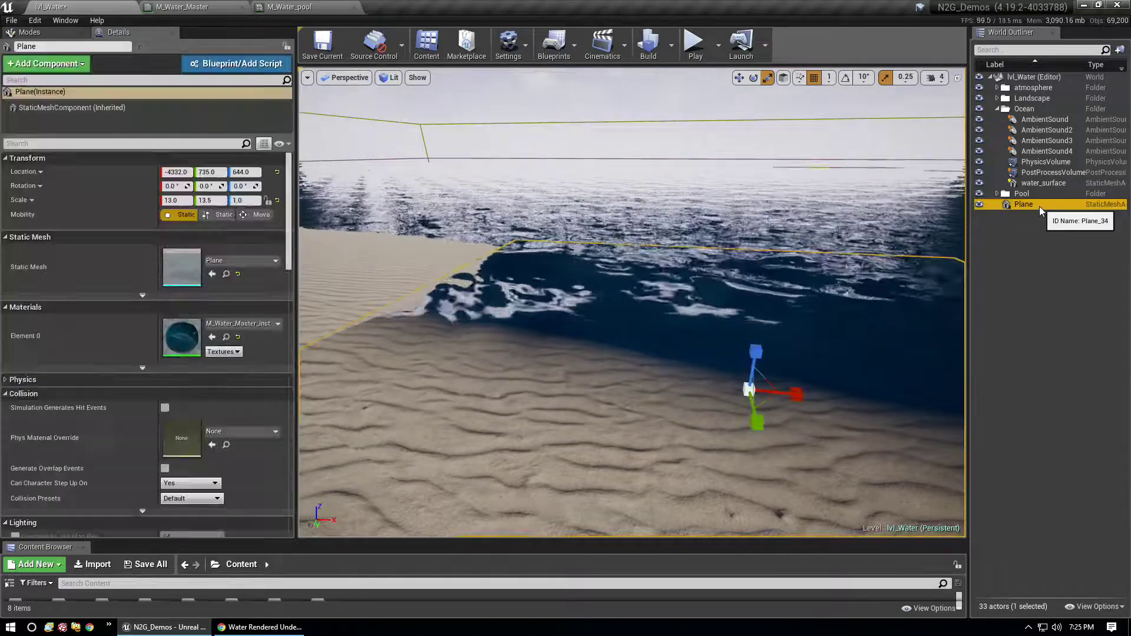
{"action": "key", "text": "Delete"}
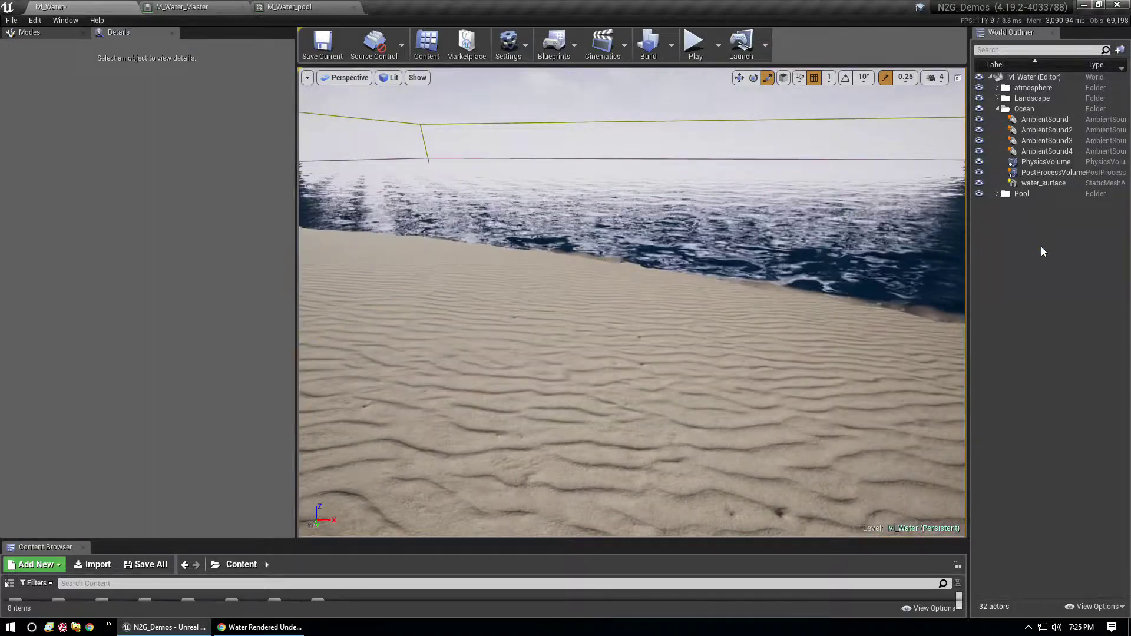
{"action": "left_click", "coordinate": [739, 78]}
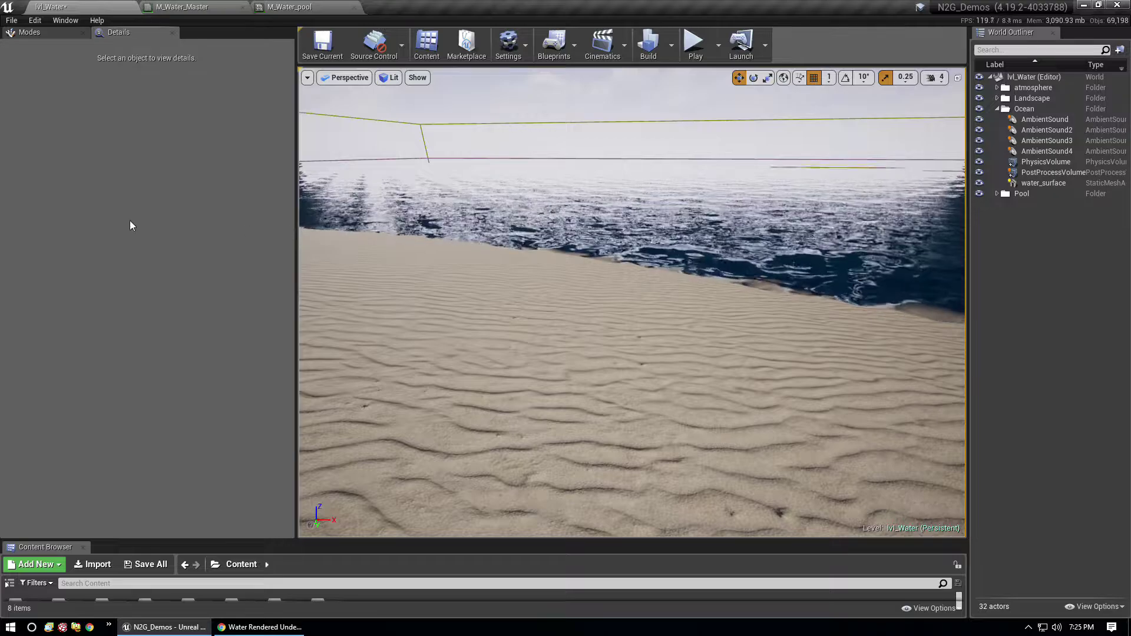
Step: Select the ocean's PhysicsVolume and widen its details to examine the Water Volume setting
{"action": "left_click_drag", "start_coordinate": [297, 239], "coordinate": [137, 239]}
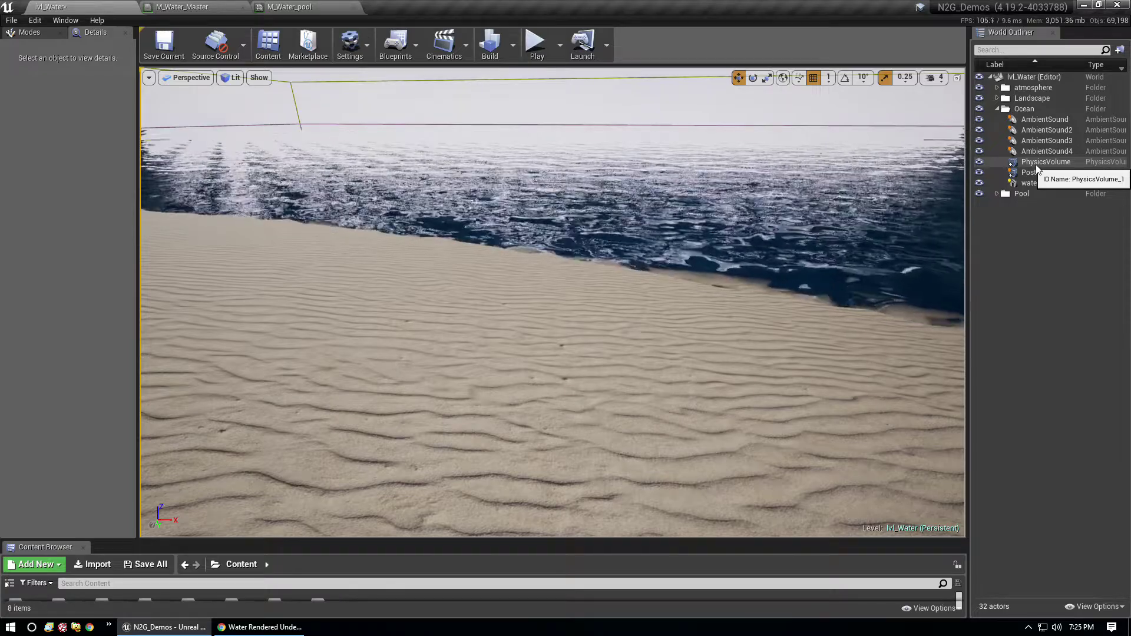
{"action": "left_click", "coordinate": [1037, 165]}
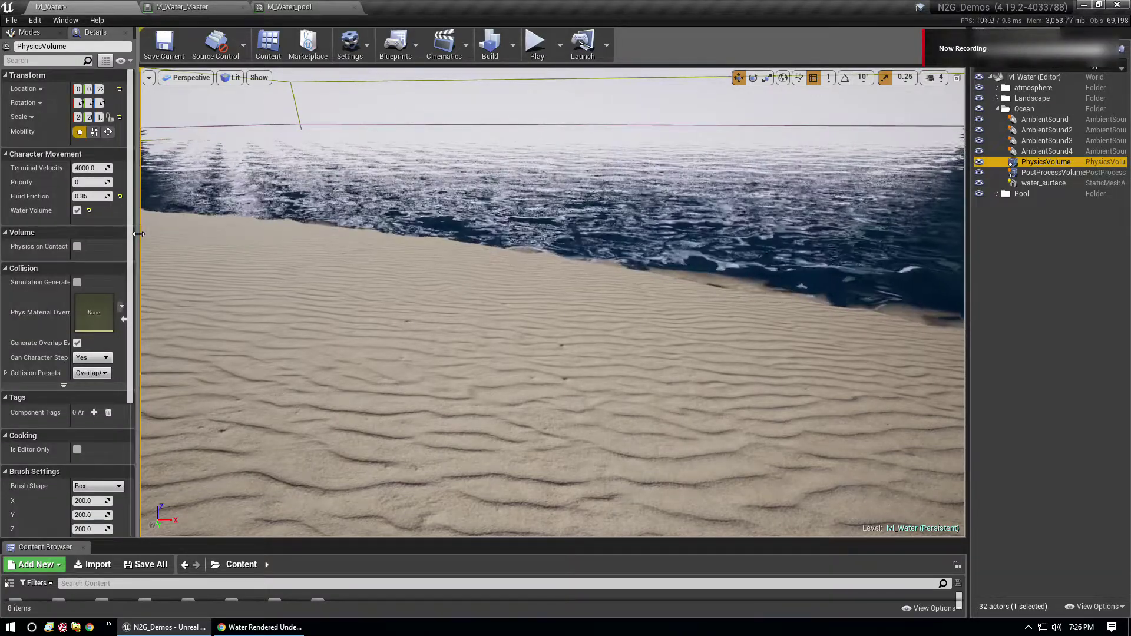
{"action": "left_click_drag", "start_coordinate": [135, 235], "coordinate": [248, 237]}
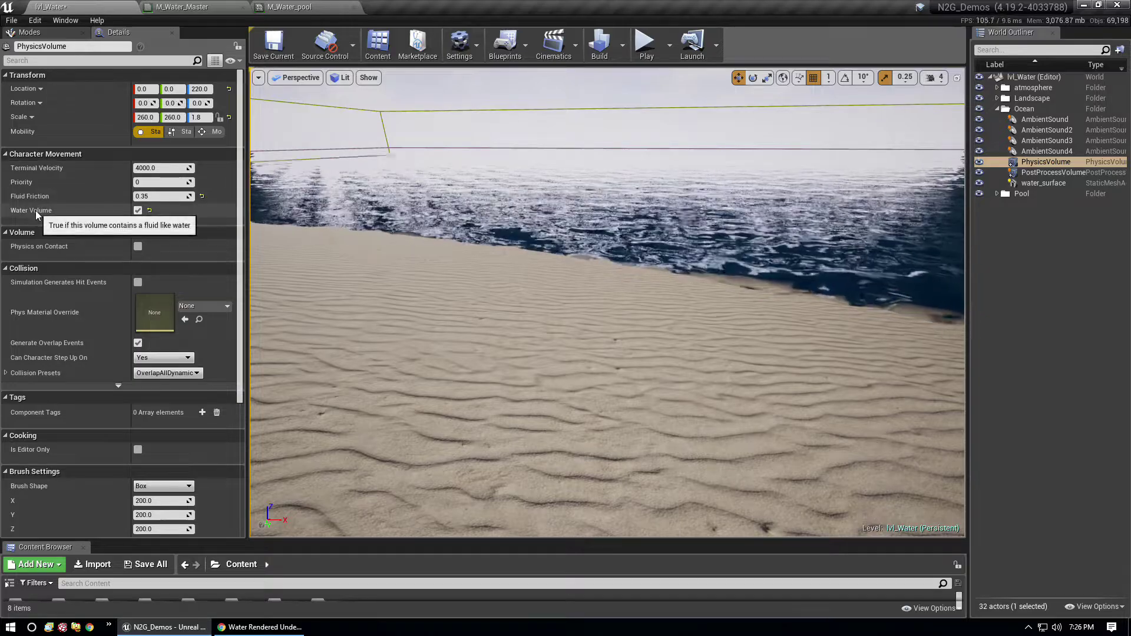
{"action": "left_click", "coordinate": [137, 211]}
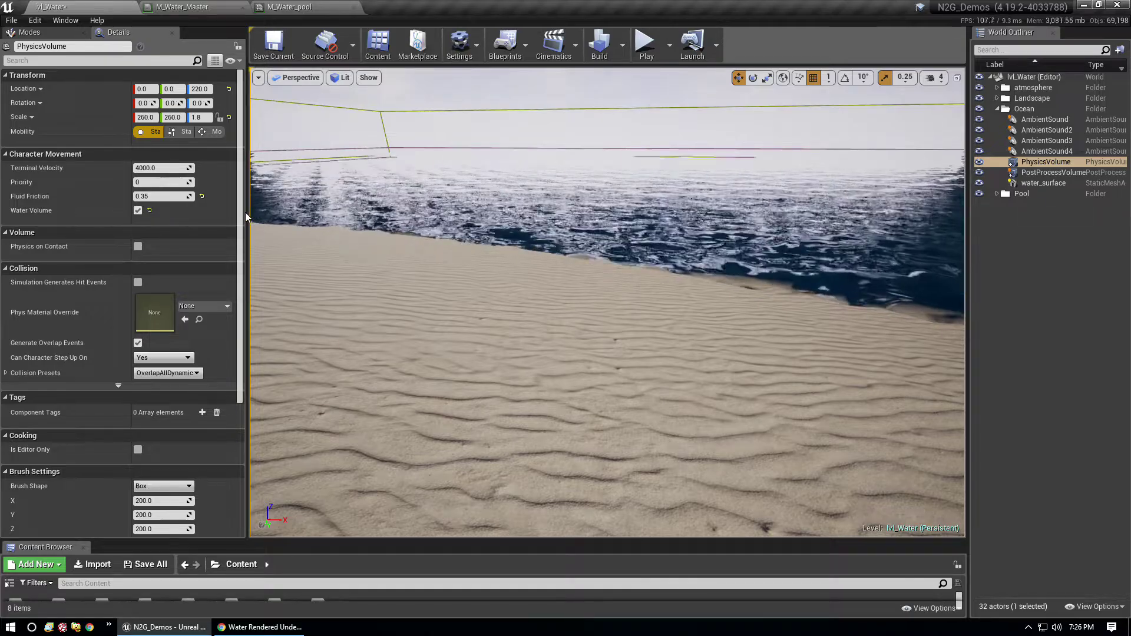
Step: Narrow the PhysicsVolume's details and examine the volume and ocean surface from the beach out over the open water
{"action": "left_click_drag", "start_coordinate": [246, 212], "coordinate": [175, 213]}
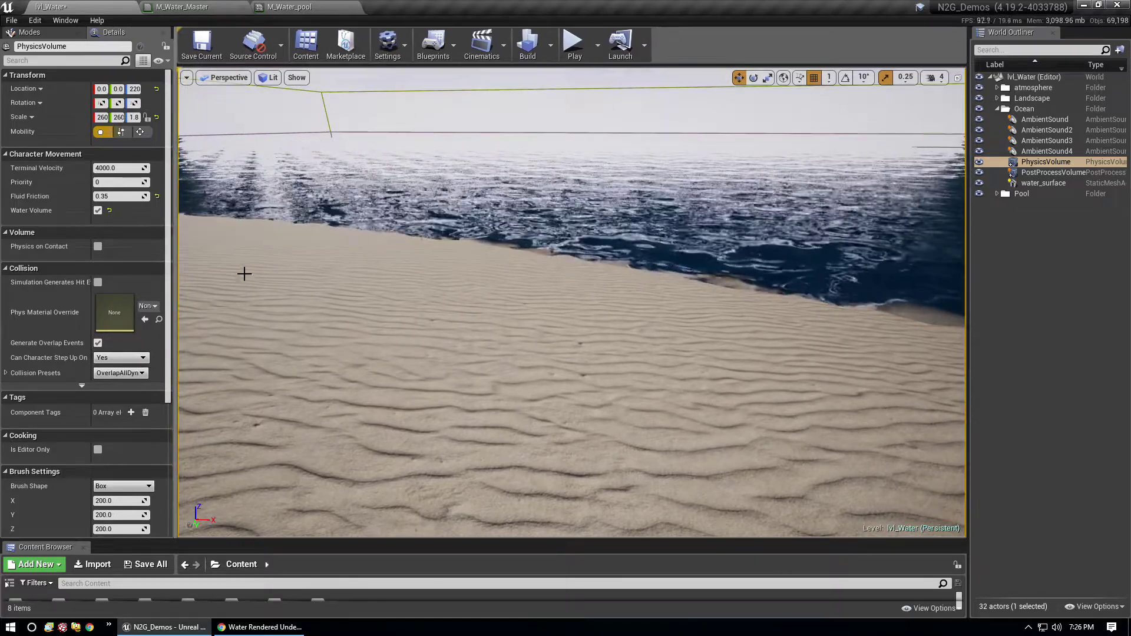
{"action": "right_click_drag", "start_coordinate": [245, 274], "coordinate": [173, 293]}
{"action": "key", "text": "w"}
{"action": "key", "text": "s"}
{"action": "key", "text": "w"}
{"action": "key", "text": "s"}
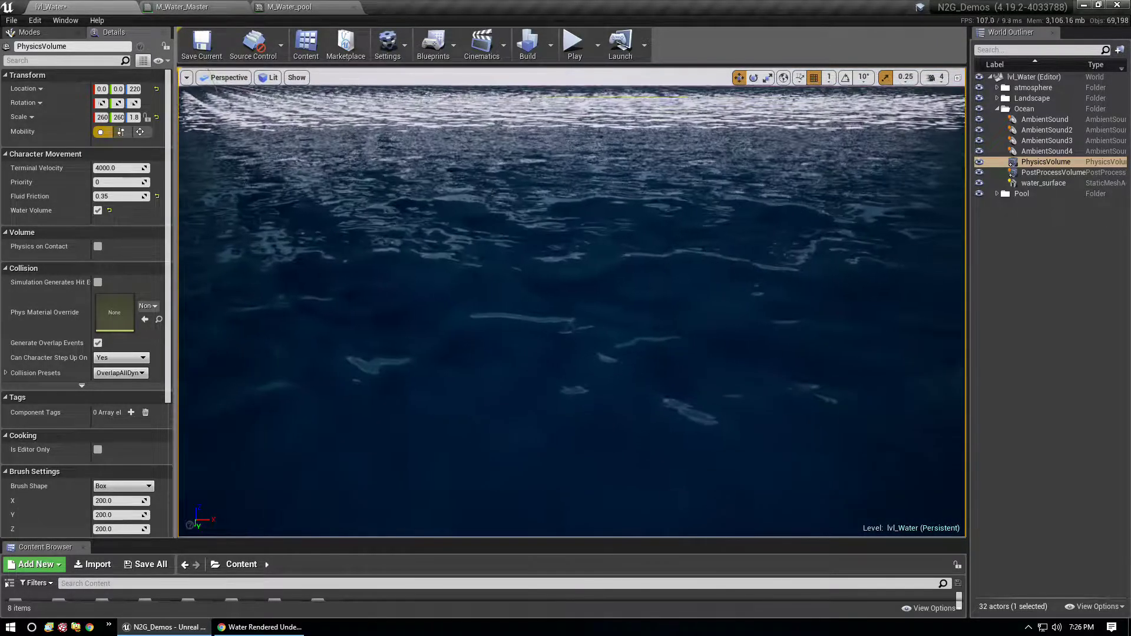
Step: Select the ocean's PostProcessVolume and collapse its Color Grading groups, leaving Misc expanded to examine Scene Color Tint
{"action": "left_click", "coordinate": [1049, 172]}
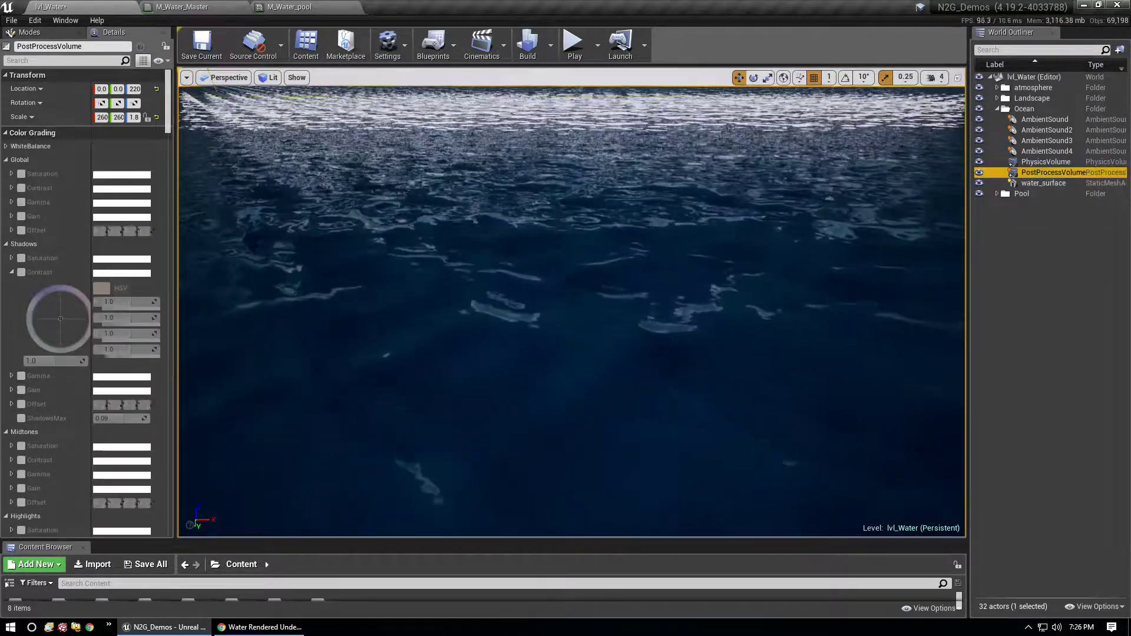
{"action": "left_click_drag", "start_coordinate": [175, 239], "coordinate": [265, 240]}
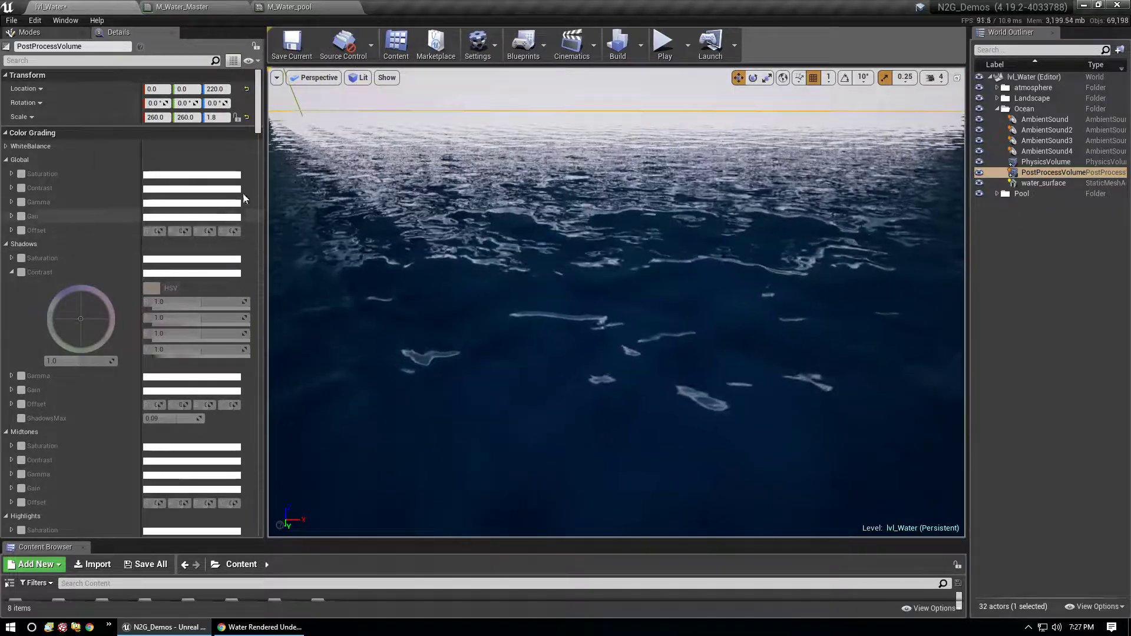
{"action": "left_click", "coordinate": [27, 161]}
{"action": "left_click", "coordinate": [7, 174]}
{"action": "left_click", "coordinate": [6, 187]}
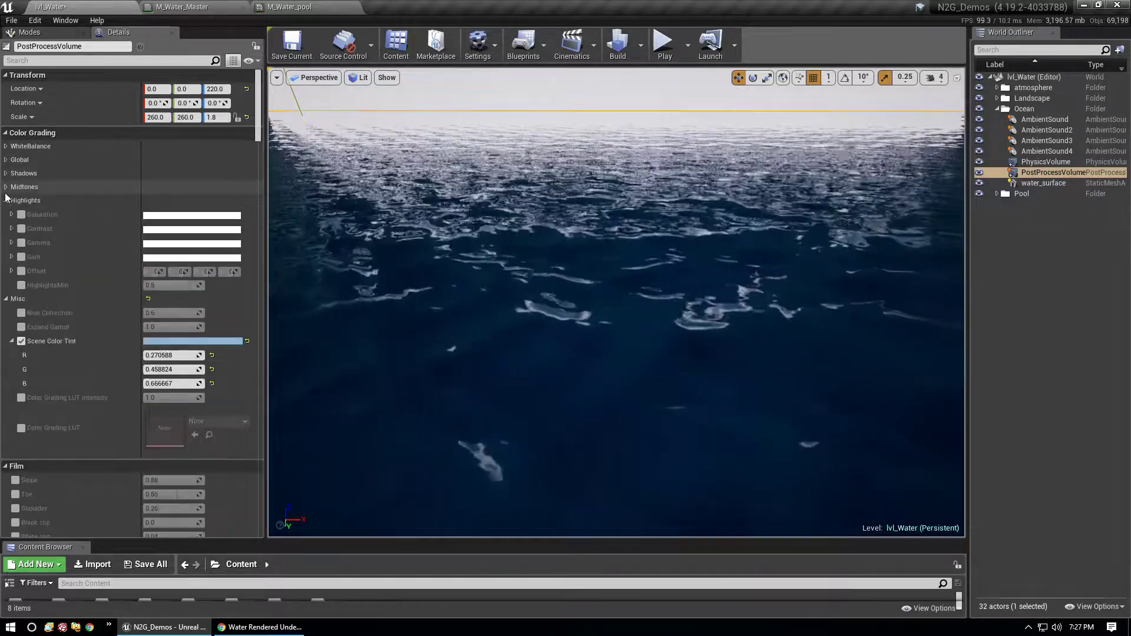
{"action": "left_click", "coordinate": [6, 201]}
{"action": "left_click", "coordinate": [7, 215]}
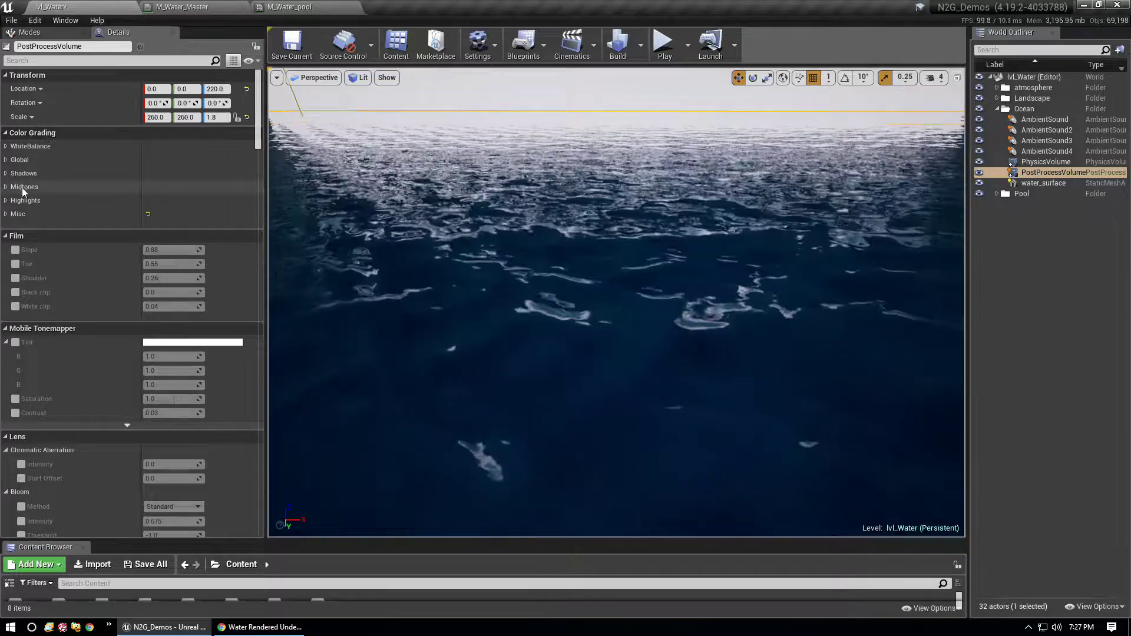
{"action": "left_click", "coordinate": [6, 214]}
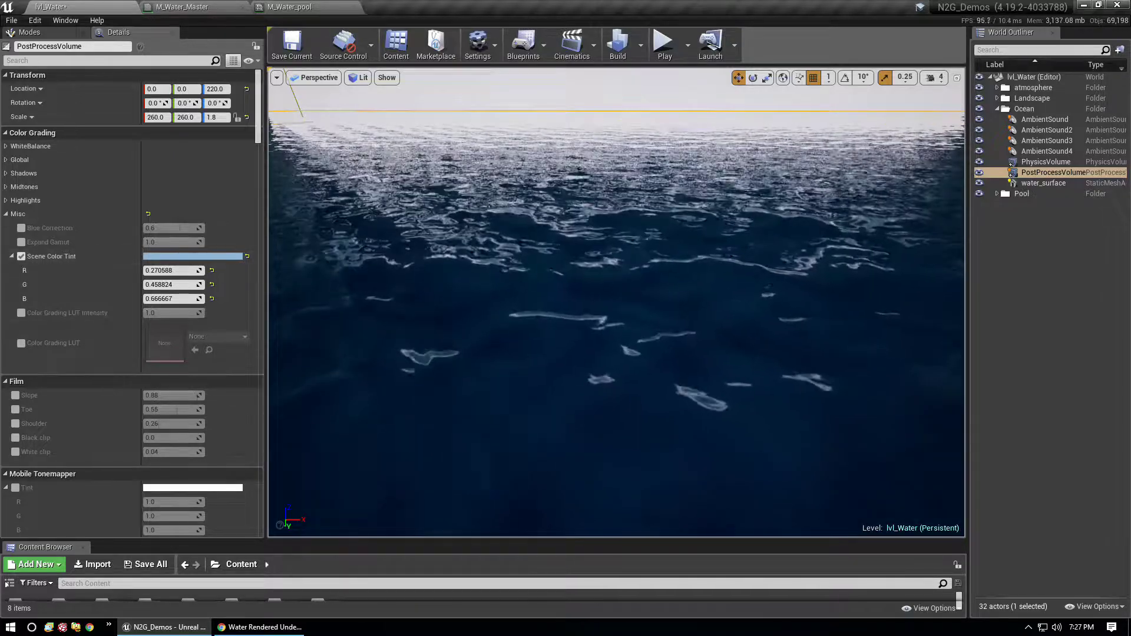
Step: Try an orange Scene Color Tint on the ocean's post process volume while viewing underwater, and cancel the colour change
{"action": "key", "text": "w"}
{"action": "mouse_move", "coordinate": [496, 254]}
{"action": "right_mouse_down"}
{"action": "mouse_move", "coordinate": [496, 295]}
{"action": "mouse_move", "coordinate": [496, 253]}
{"action": "right_mouse_up"}
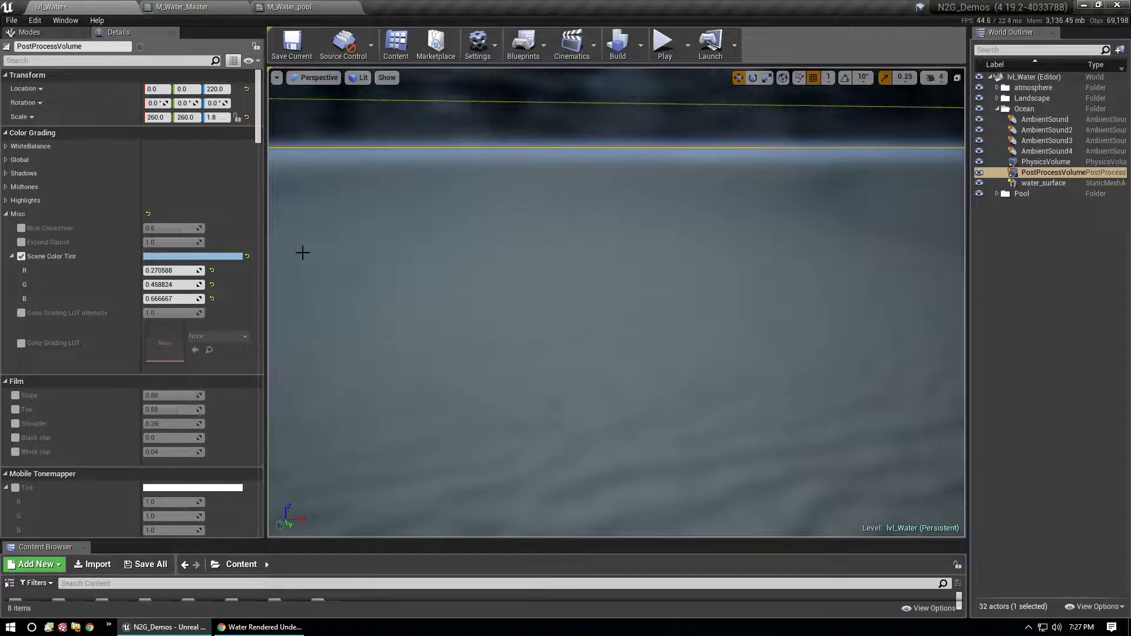
{"action": "left_click", "coordinate": [208, 257]}
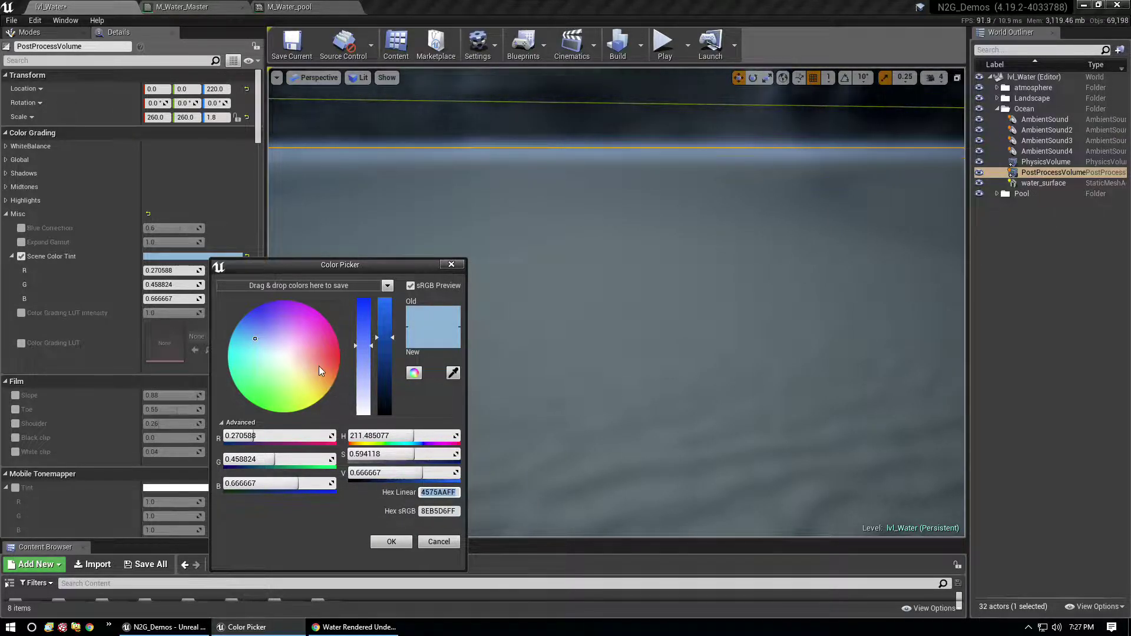
{"action": "mouse_move", "coordinate": [319, 366]}
{"action": "left_mouse_down"}
{"action": "mouse_move", "coordinate": [337, 362]}
{"action": "mouse_move", "coordinate": [320, 364]}
{"action": "mouse_move", "coordinate": [317, 353]}
{"action": "mouse_move", "coordinate": [339, 368]}
{"action": "mouse_move", "coordinate": [299, 355]}
{"action": "mouse_move", "coordinate": [339, 373]}
{"action": "left_mouse_up"}
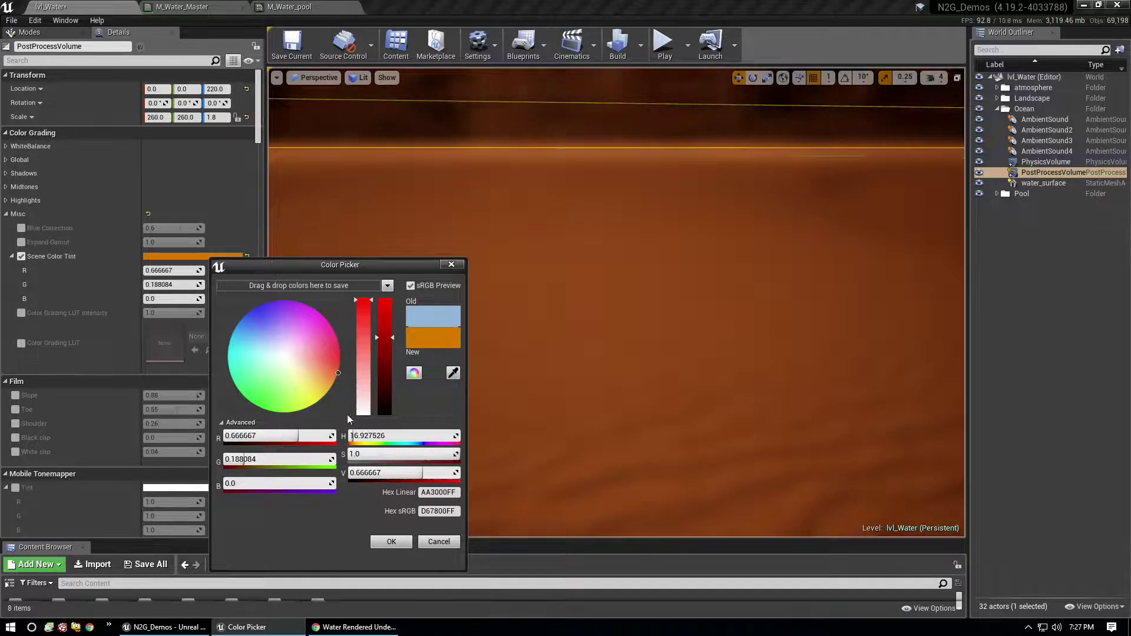
{"action": "left_click", "coordinate": [443, 547]}
{"action": "right_click_drag", "start_coordinate": [616, 302], "coordinate": [764, 309]}
Step: Collapse the Misc group and examine the Depth of Field settings of the ocean's post process volume
{"action": "left_click", "coordinate": [6, 215]}
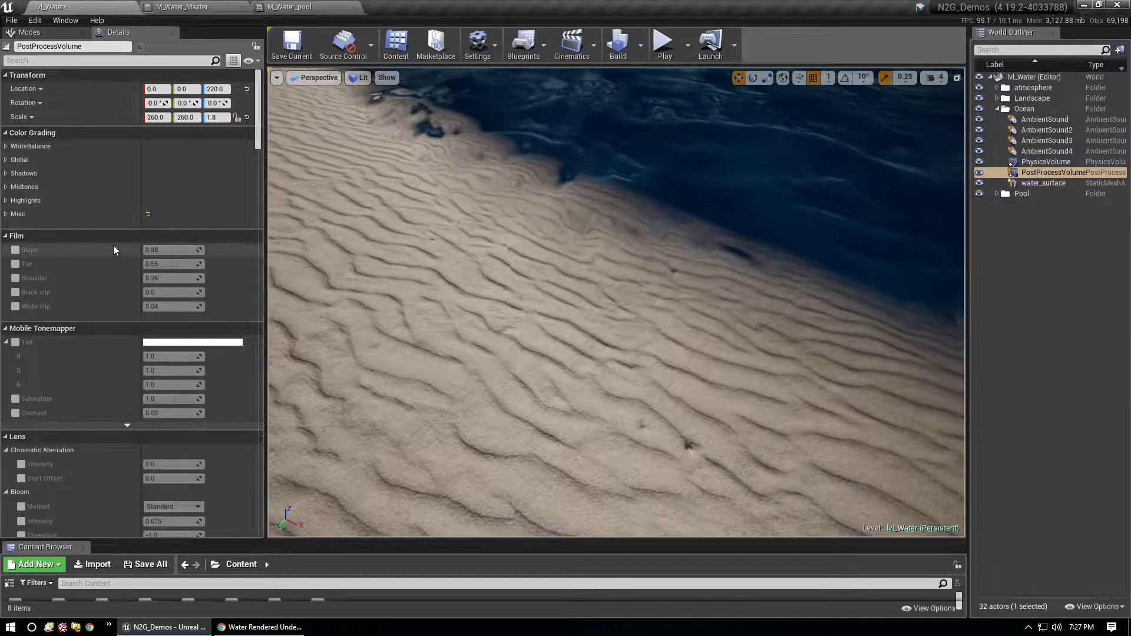
{"action": "scroll", "coordinate": [114, 245], "scroll_direction": "down", "scroll_amount": 10}
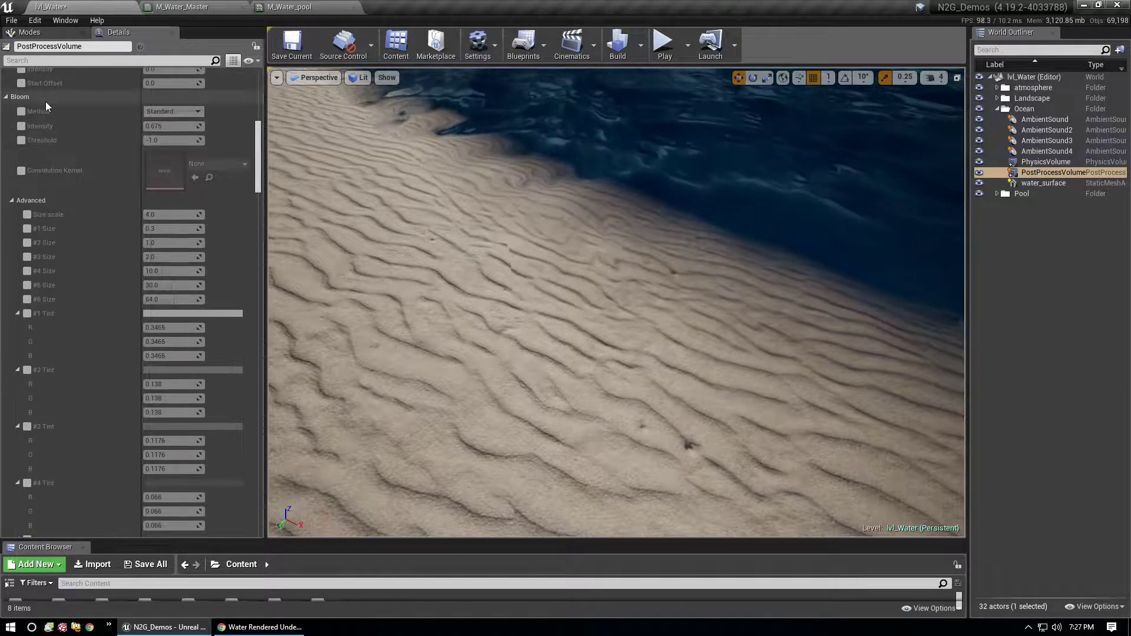
{"action": "scroll", "coordinate": [38, 124], "scroll_direction": "up", "scroll_amount": 3}
{"action": "scroll", "coordinate": [57, 147], "scroll_direction": "down", "scroll_amount": 20}
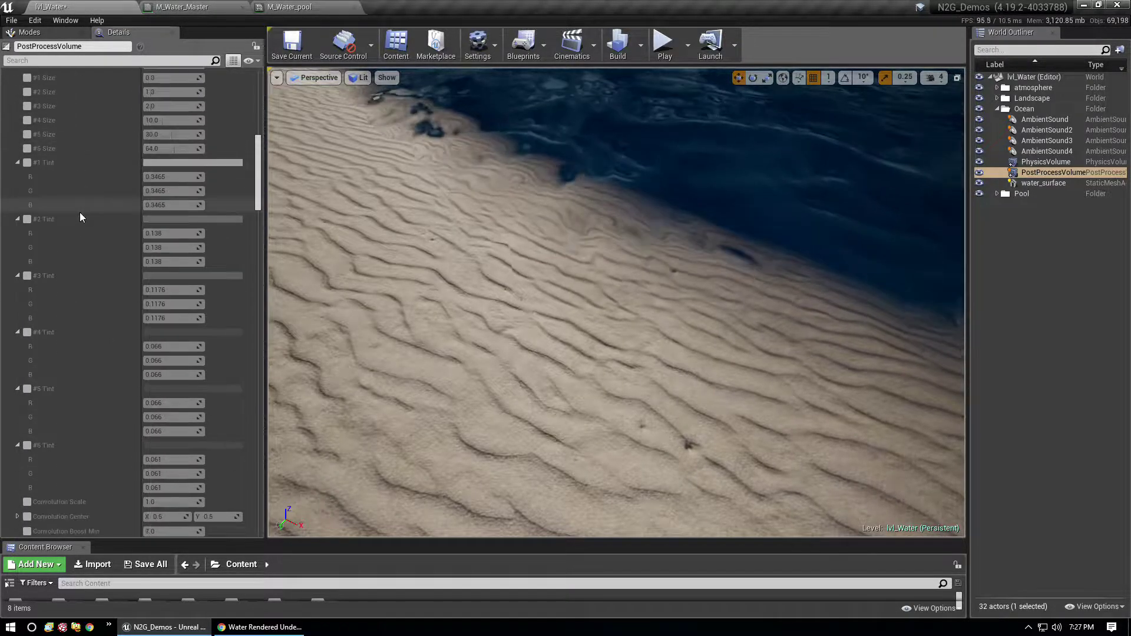
{"action": "scroll", "coordinate": [84, 237], "scroll_direction": "down", "scroll_amount": 15}
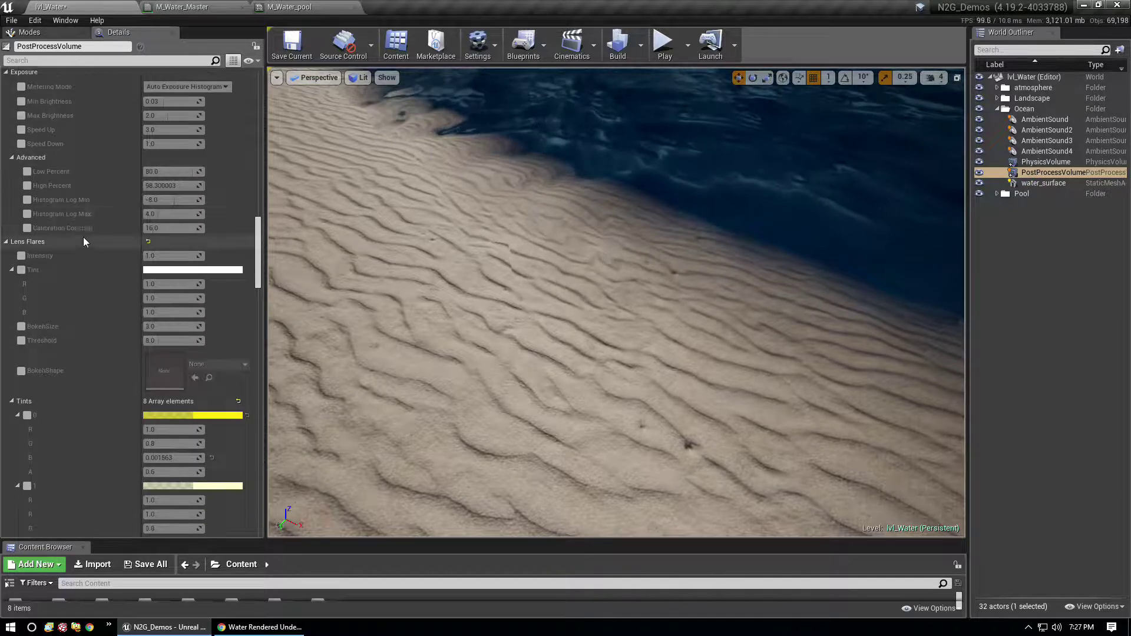
{"action": "scroll", "coordinate": [88, 204], "scroll_direction": "down", "scroll_amount": 15}
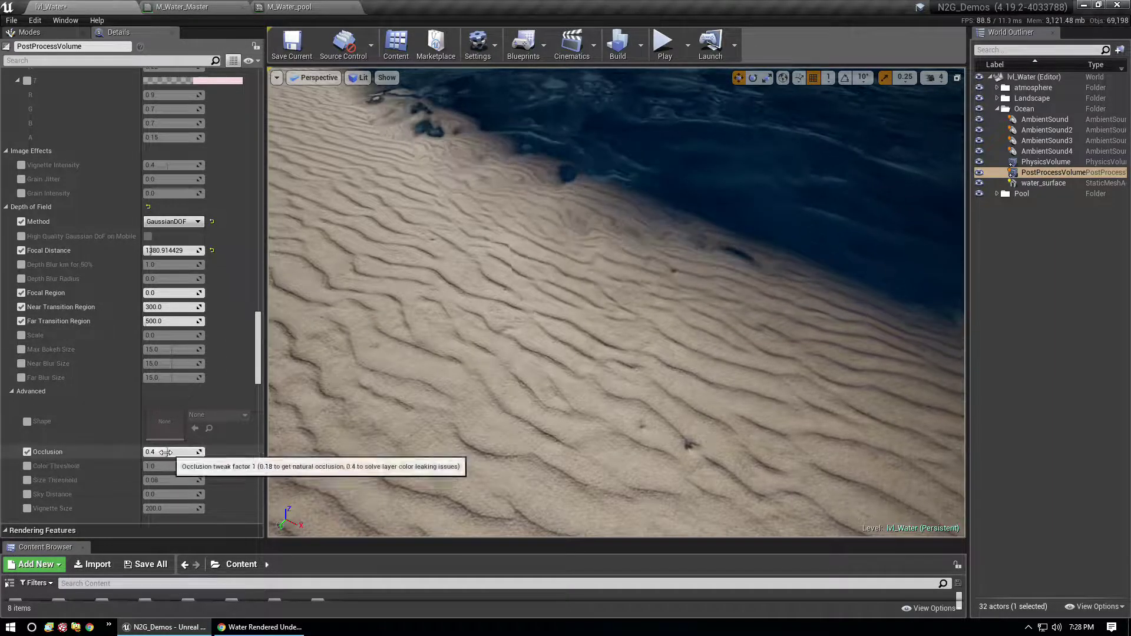
Step: Toggle the Depth of Field Method override off and on twice underwater to compare the blur, then return above the surface
{"action": "right_click_drag", "start_coordinate": [616, 301], "coordinate": [676, 224]}
{"action": "key", "text": "w"}
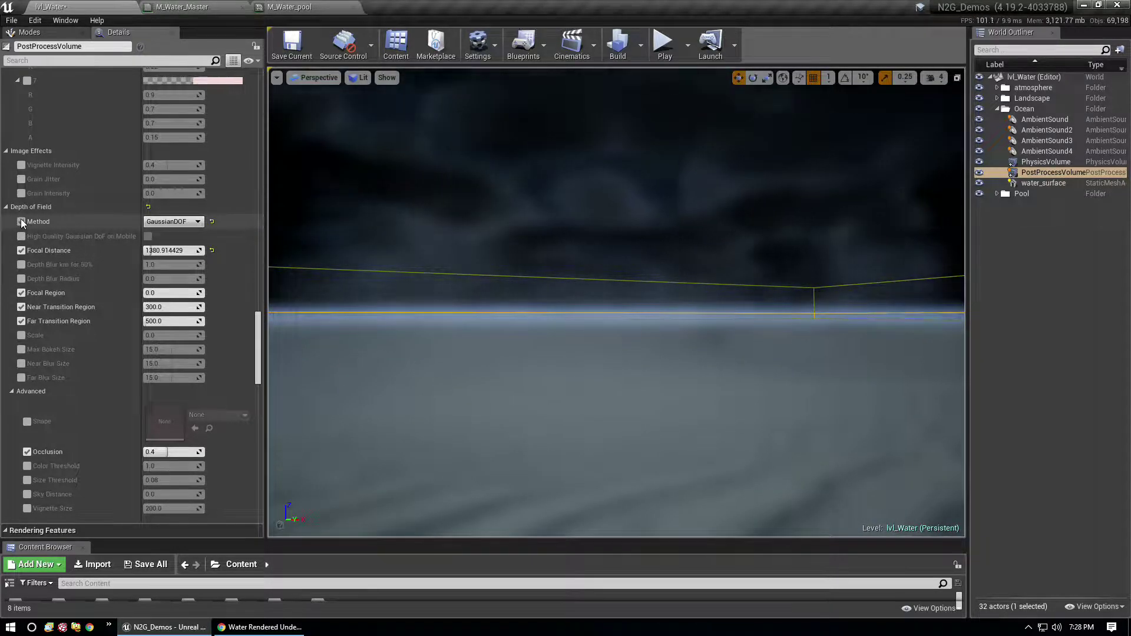
{"action": "left_click", "coordinate": [21, 222]}
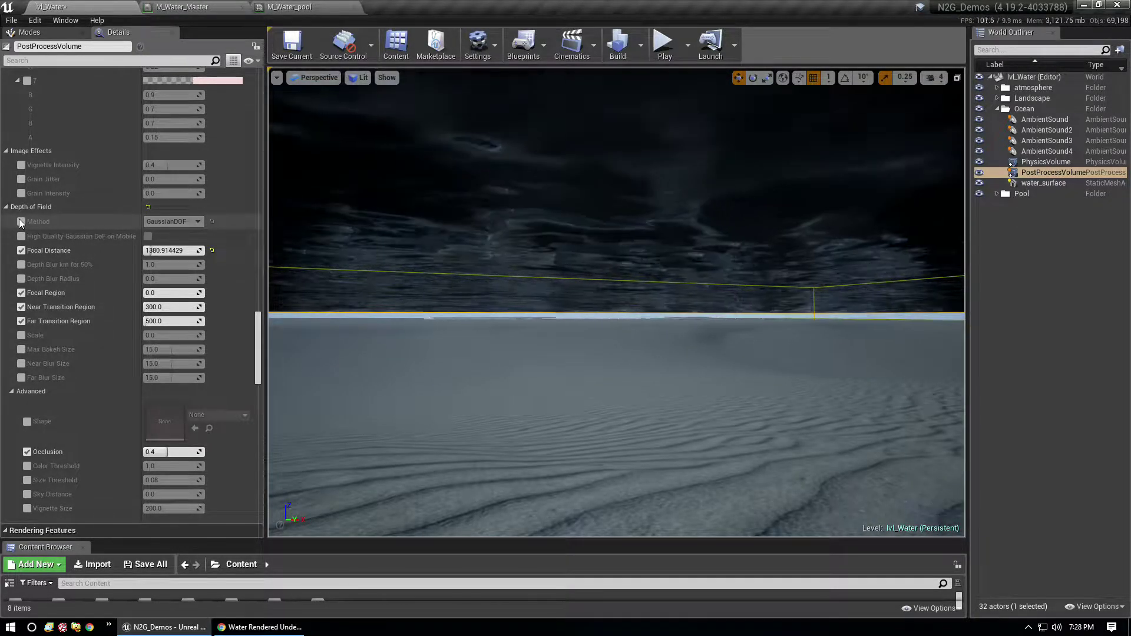
{"action": "left_click", "coordinate": [21, 222]}
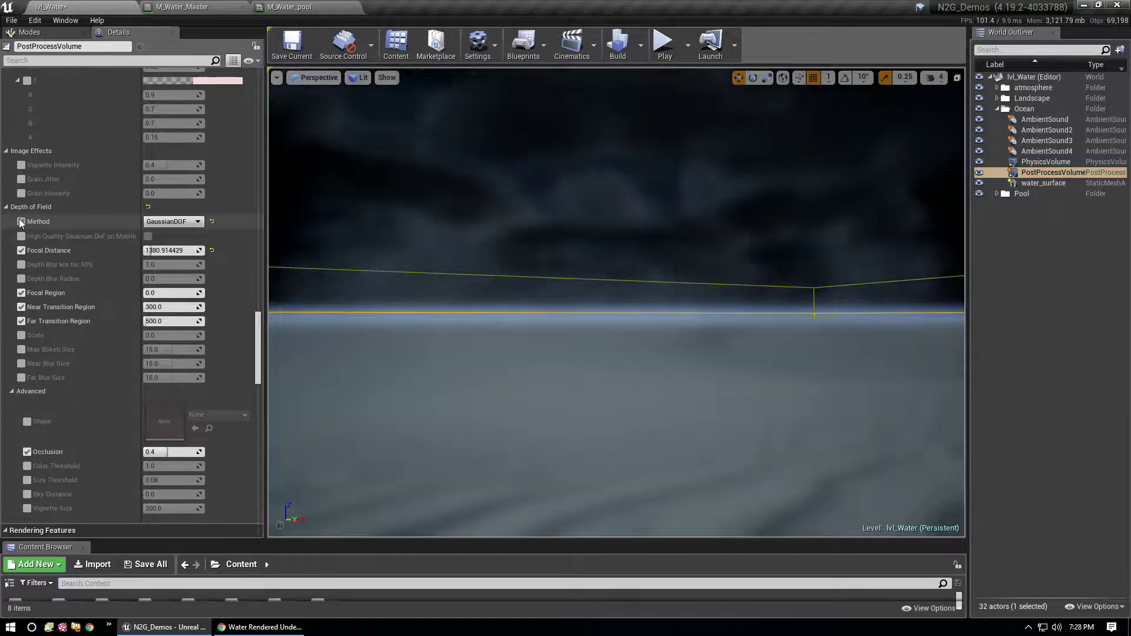
{"action": "left_click", "coordinate": [21, 222]}
{"action": "left_click", "coordinate": [22, 222]}
{"action": "right_click_drag", "start_coordinate": [424, 295], "coordinate": [391, 369]}
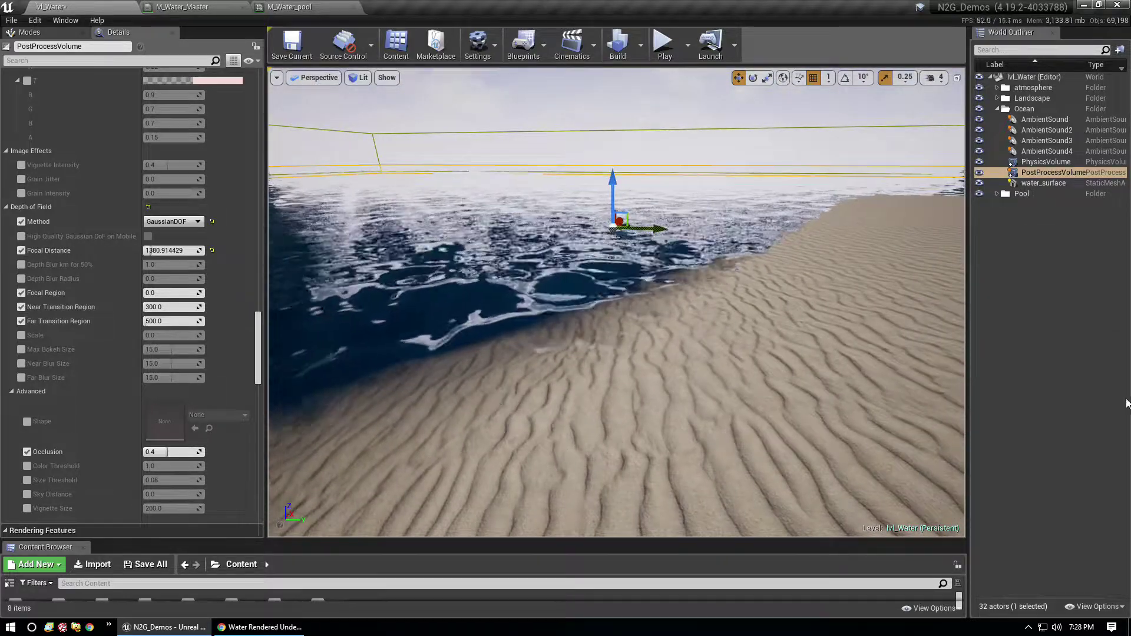
Step: Find the Post Process Volume actor, place a new one on the sand near the shoreline, and focus on it
{"action": "left_click", "coordinate": [1031, 293]}
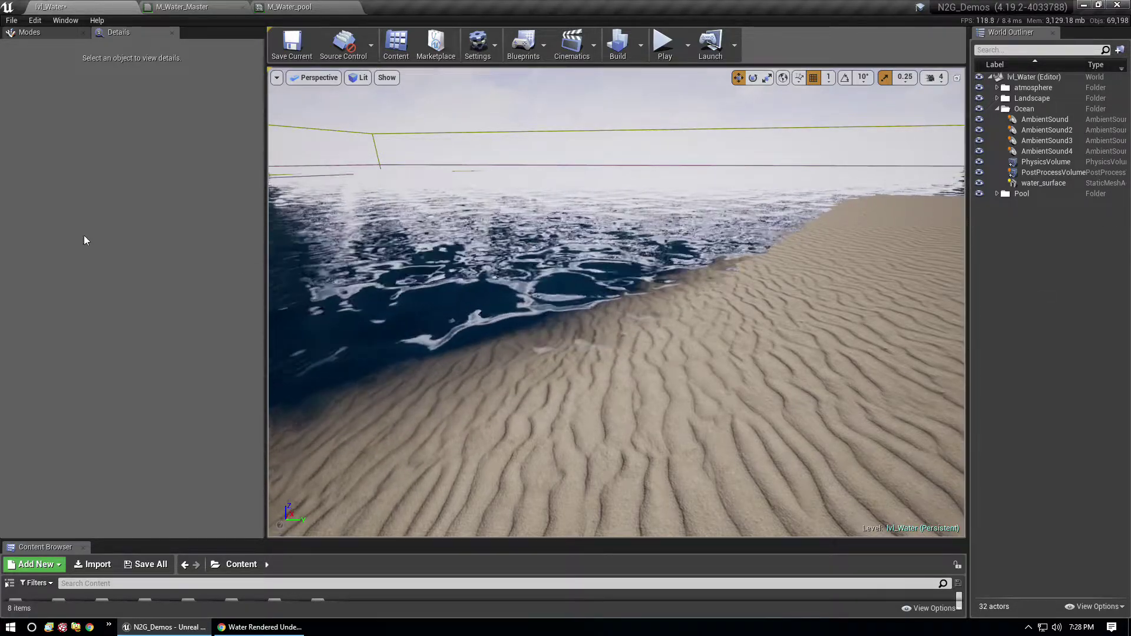
{"action": "left_click", "coordinate": [65, 34]}
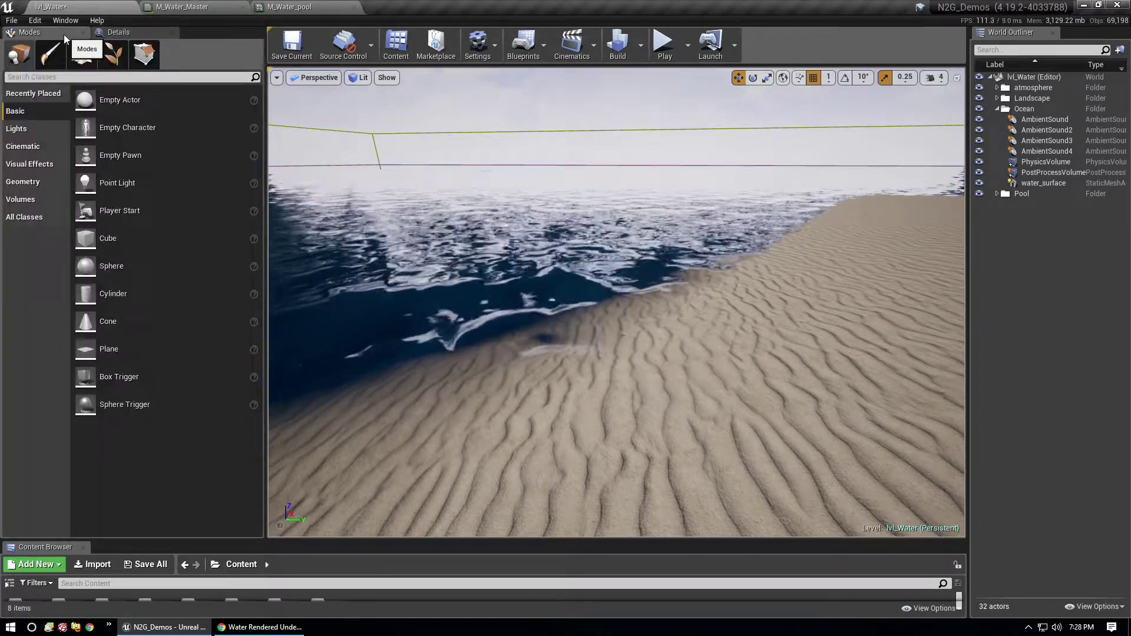
{"action": "left_click", "coordinate": [57, 76]}
{"action": "type", "text": "pos"}
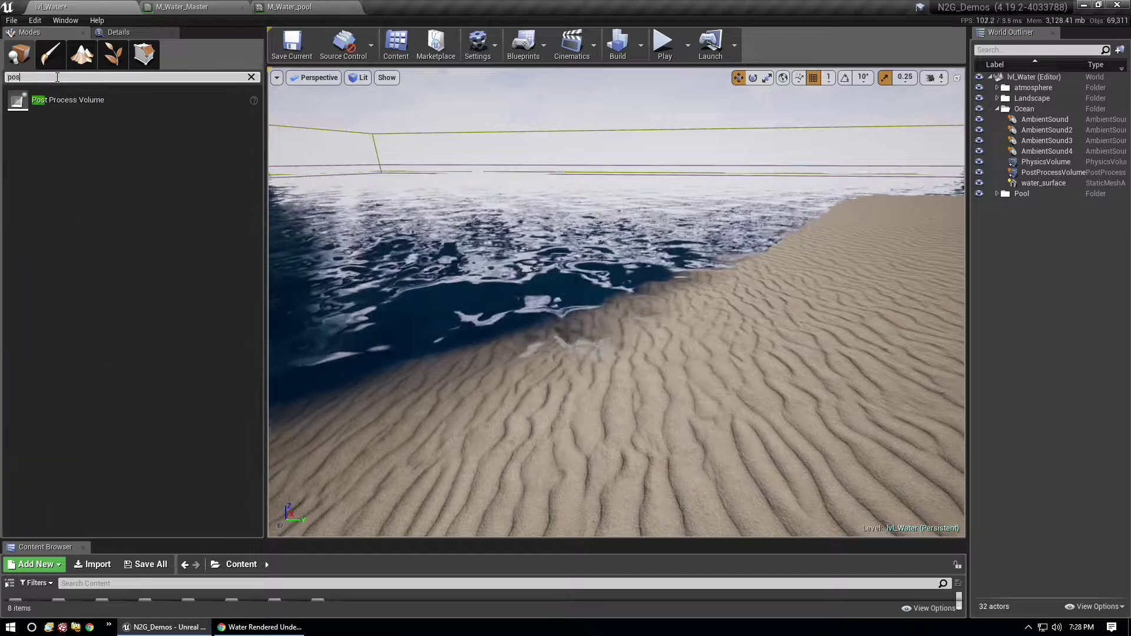
{"action": "type", "text": "t"}
{"action": "left_click_drag", "start_coordinate": [68, 100], "coordinate": [766, 248]}
{"action": "key", "text": "f"}
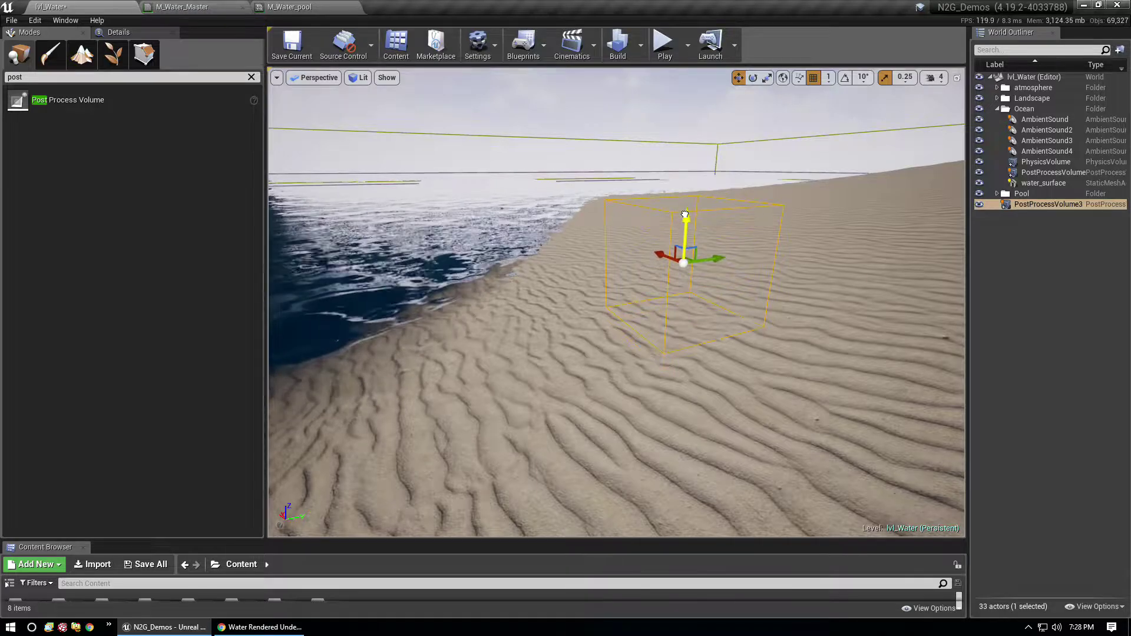
Step: Scale up the new post process volume on the beach, clear the actor search, and deselect the volume
{"action": "left_click", "coordinate": [766, 78]}
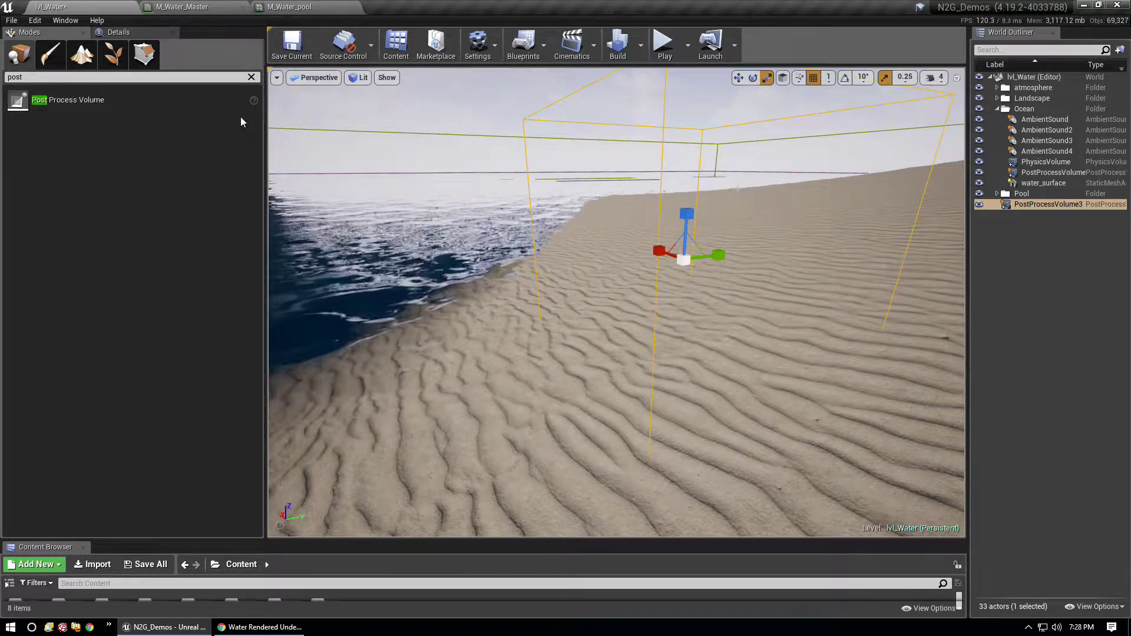
{"action": "left_click", "coordinate": [251, 79]}
{"action": "left_click", "coordinate": [1066, 292]}
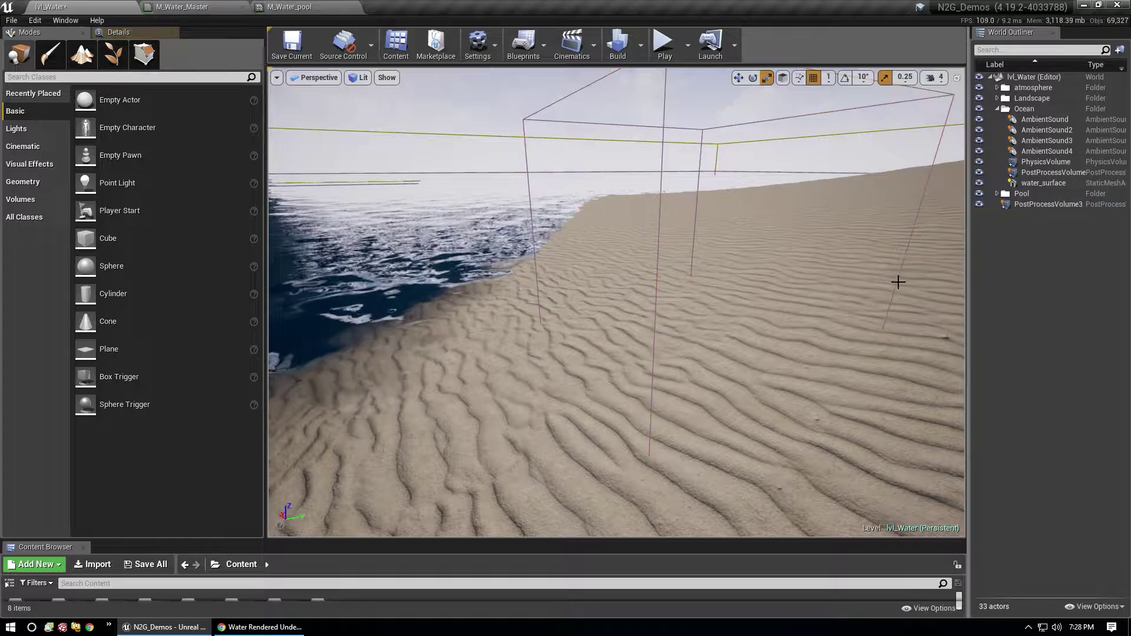
Step: Enable the Depth of Field Method on the new beach post process volume and set it to GaussianDOF, viewing from inside it
{"action": "right_click_drag", "start_coordinate": [878, 286], "coordinate": [813, 276]}
{"action": "right_click_drag", "start_coordinate": [640, 195], "coordinate": [527, 146]}
{"action": "key", "text": "w"}
{"action": "key", "text": "s"}
{"action": "key", "text": "w"}
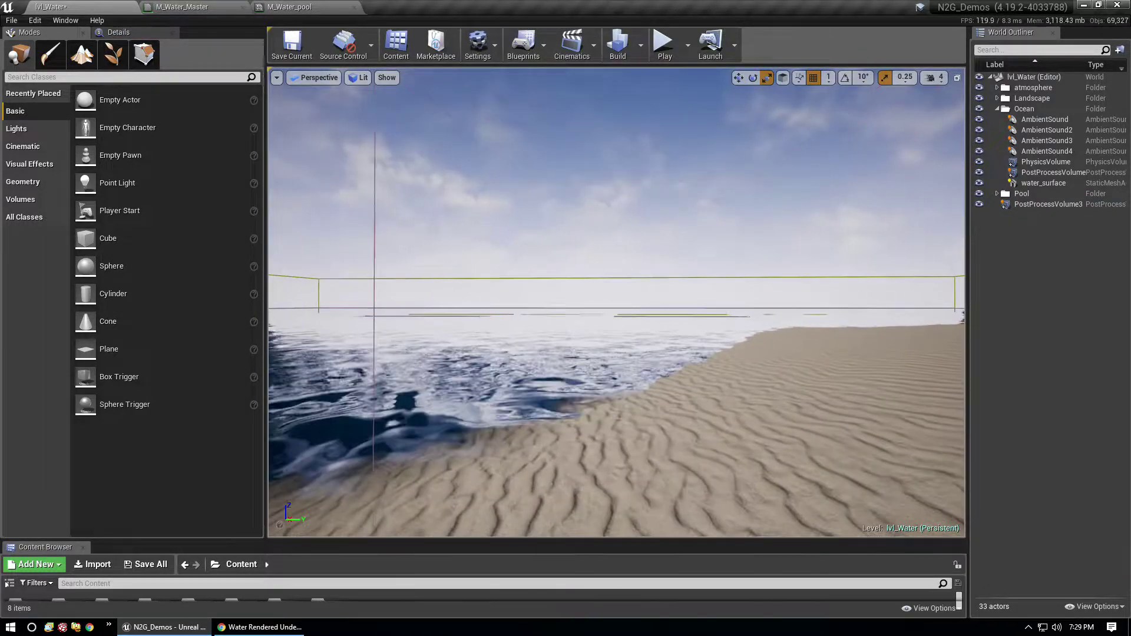
{"action": "left_click", "coordinate": [1020, 204]}
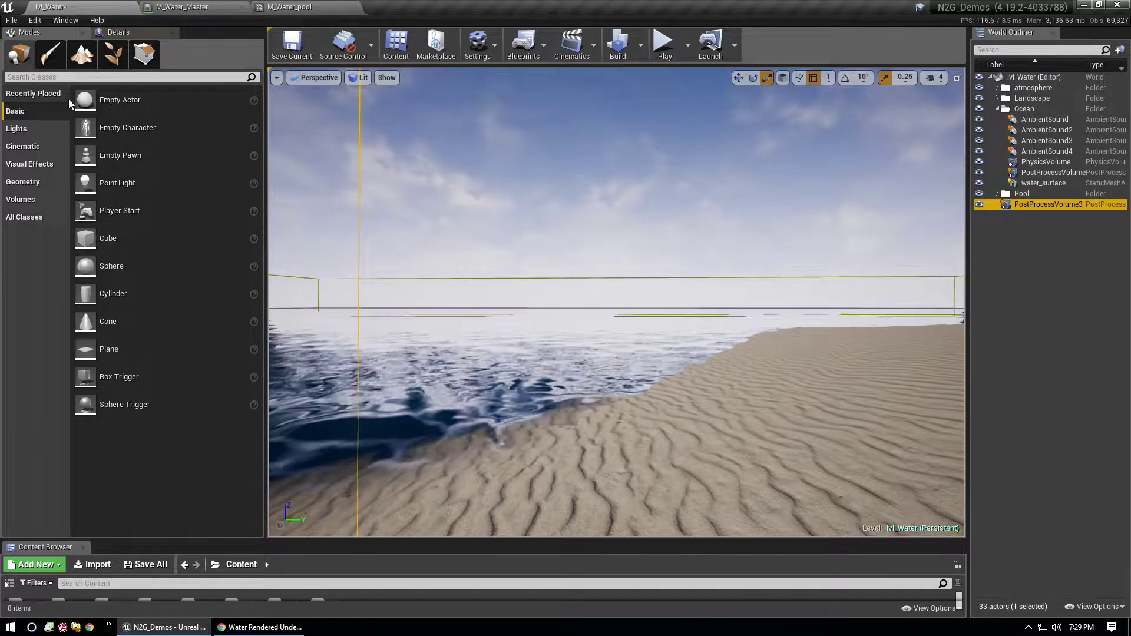
{"action": "left_click", "coordinate": [120, 33]}
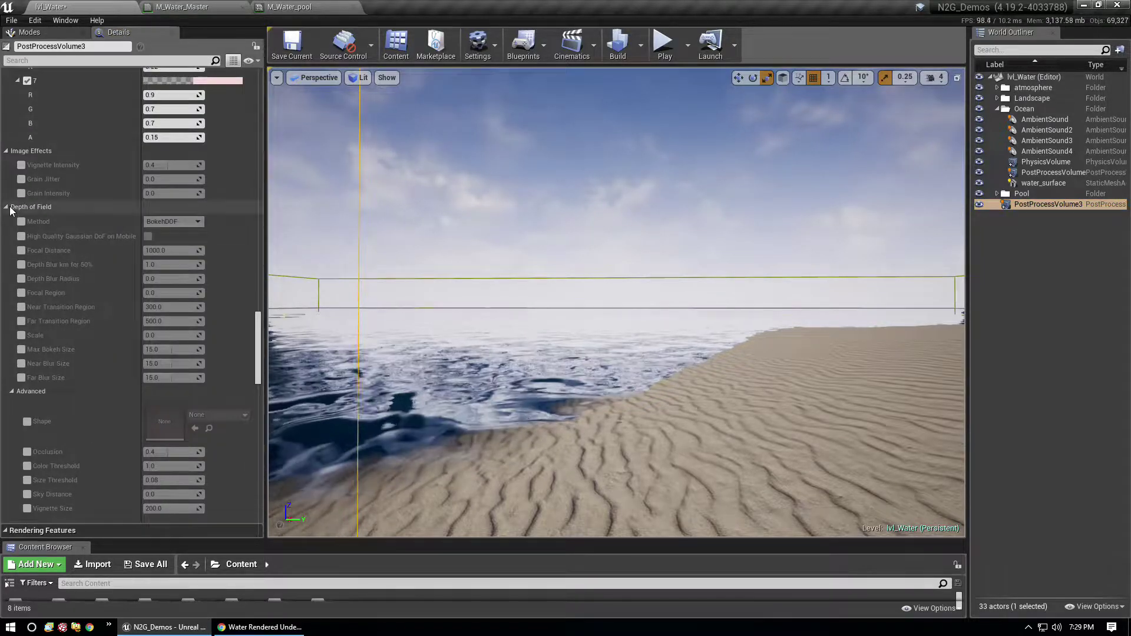
{"action": "left_click", "coordinate": [20, 222]}
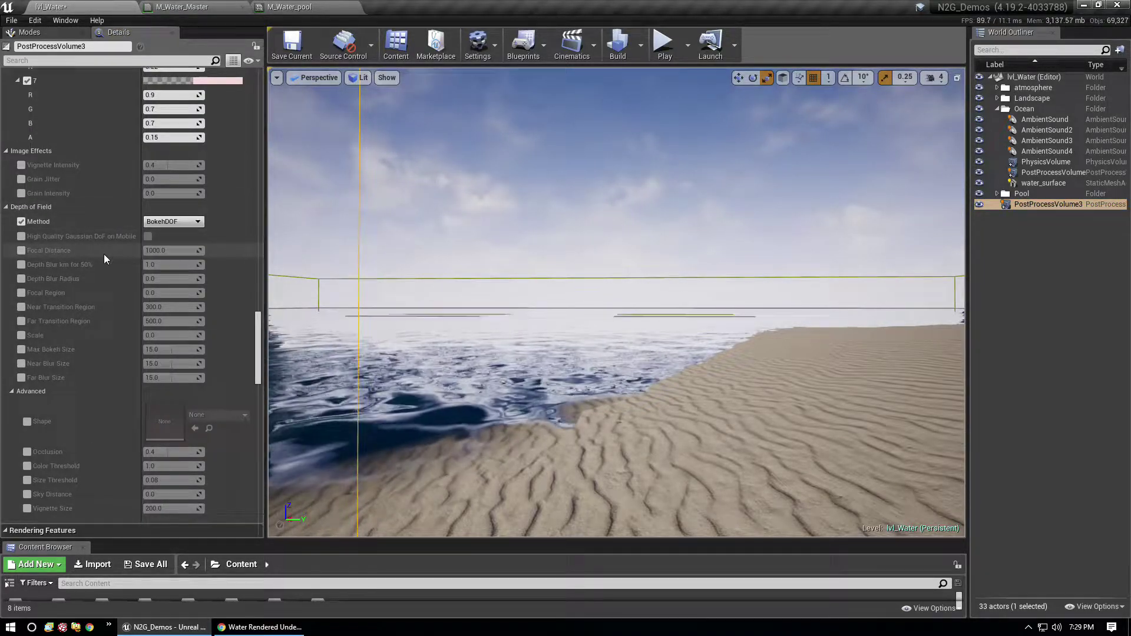
{"action": "left_click", "coordinate": [173, 221]}
{"action": "left_click", "coordinate": [171, 241]}
{"action": "right_click_drag", "start_coordinate": [470, 308], "coordinate": [523, 316]}
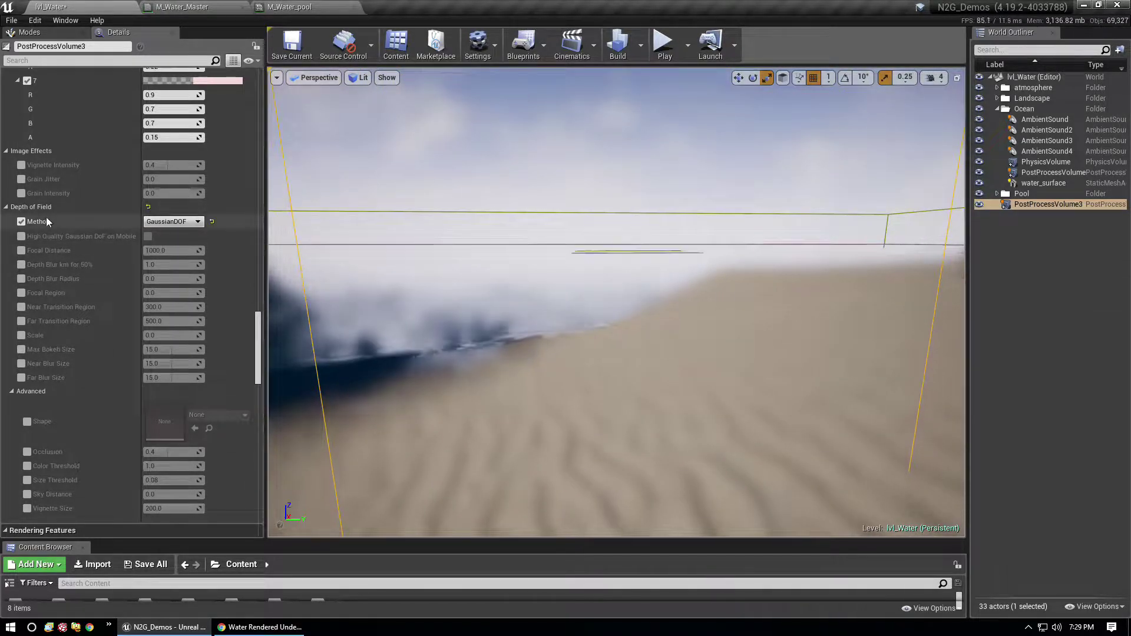
Step: Enable Scene Color Tint on the beach post process volume and set its tint to hex linear 4575AAFF
{"action": "scroll", "coordinate": [46, 217], "scroll_direction": "up", "scroll_amount": 4}
{"action": "left_click", "coordinate": [39, 60]}
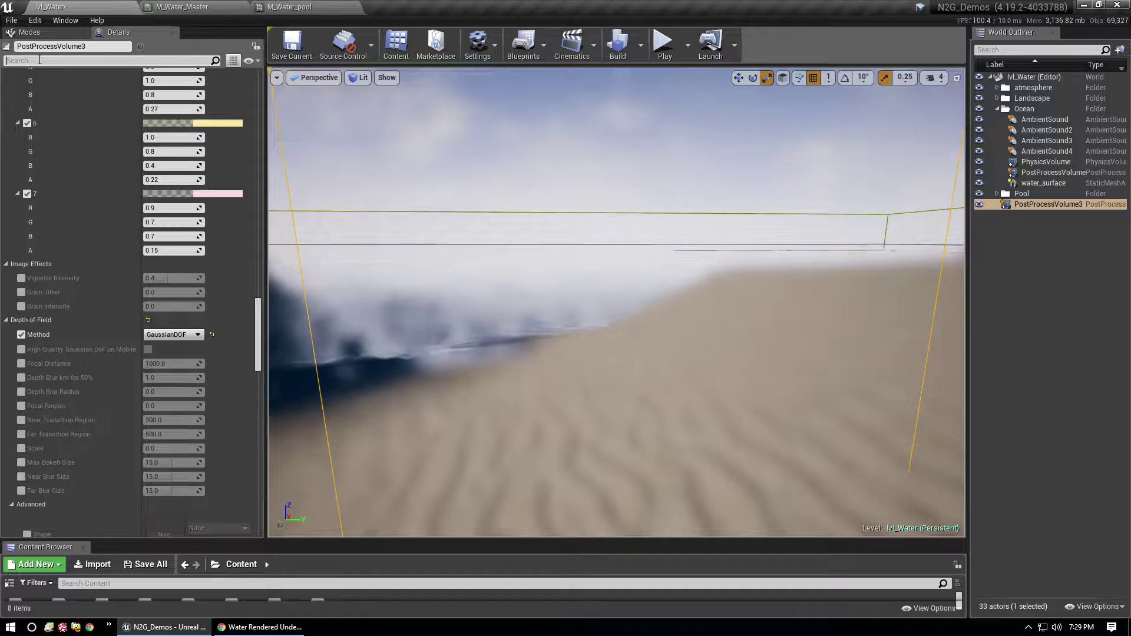
{"action": "type", "text": "scene"}
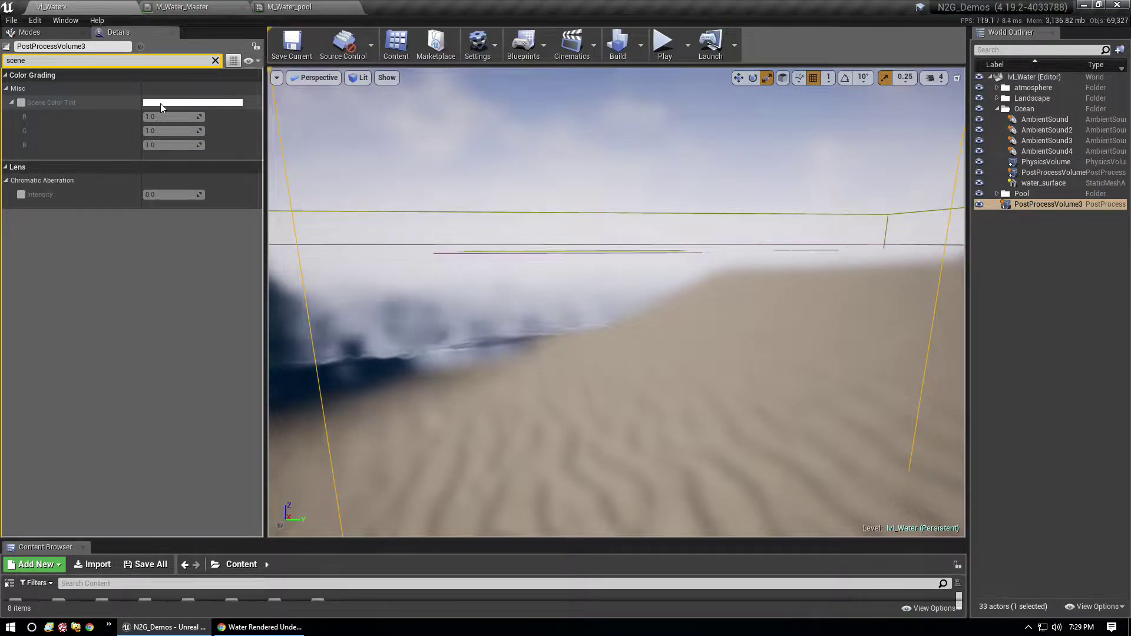
{"action": "left_click", "coordinate": [21, 103]}
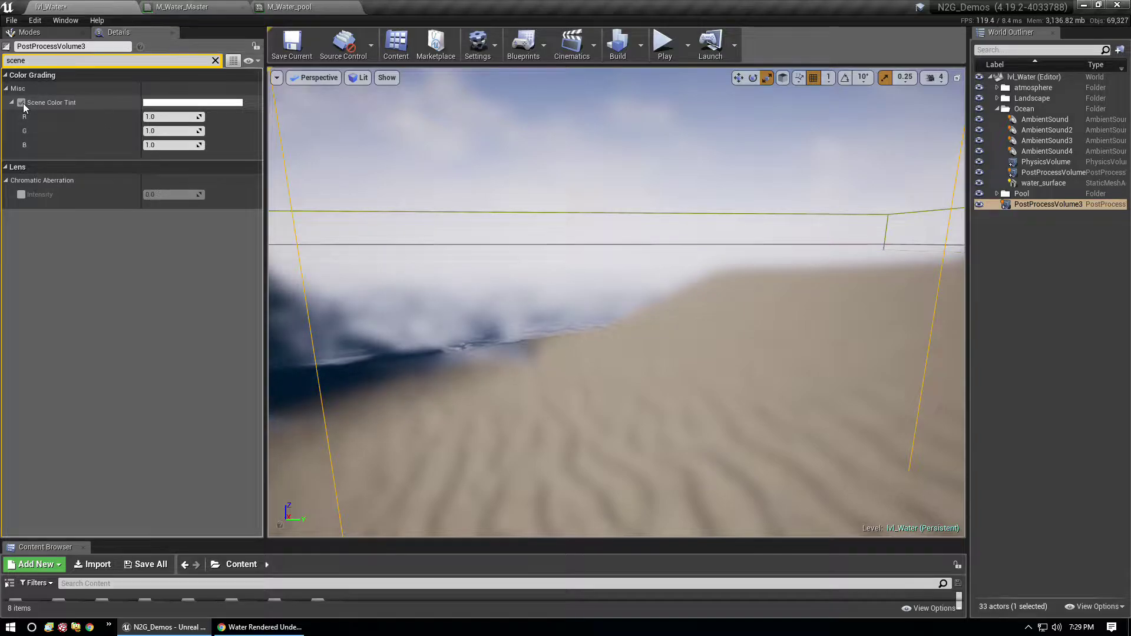
{"action": "left_click", "coordinate": [155, 103]}
{"action": "left_click", "coordinate": [384, 340]}
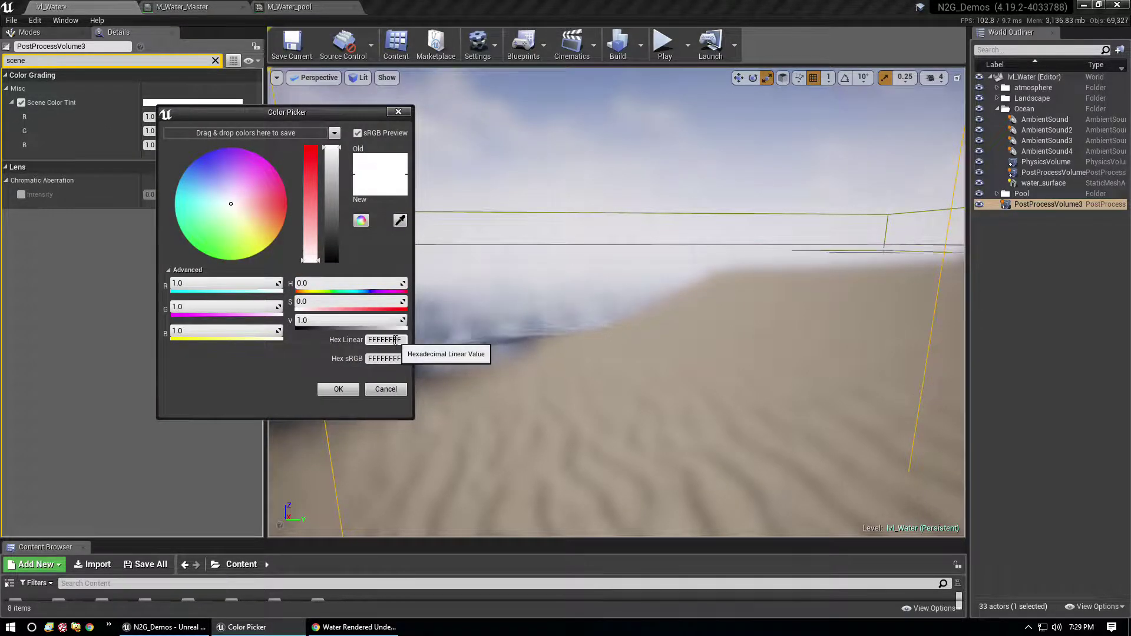
{"action": "type", "text": "4575AAFF"}
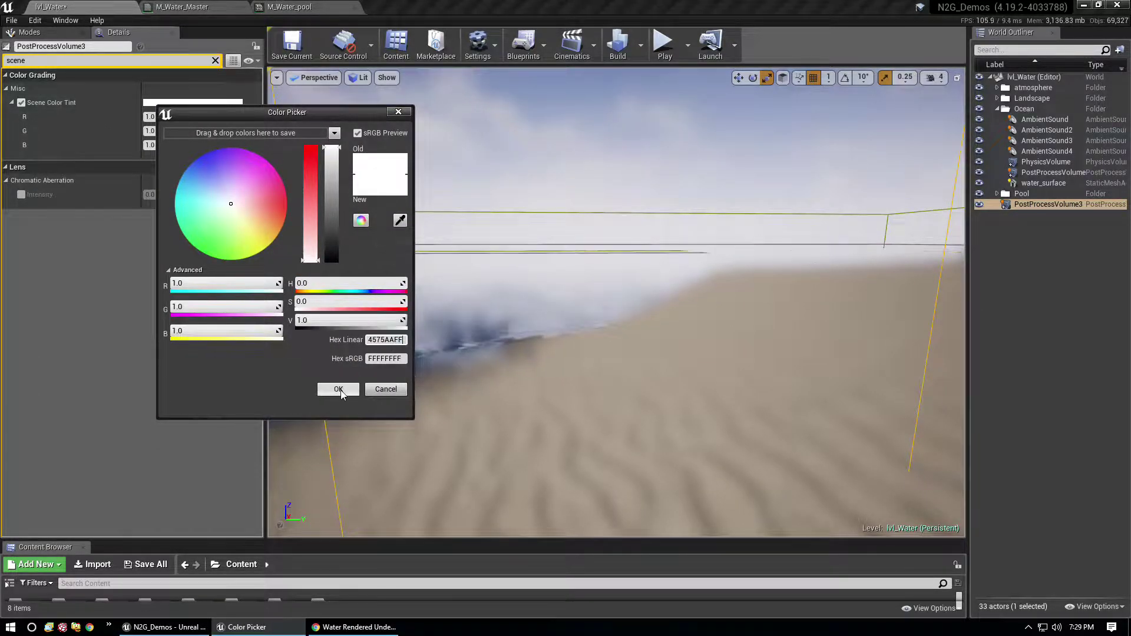
{"action": "left_click", "coordinate": [340, 390]}
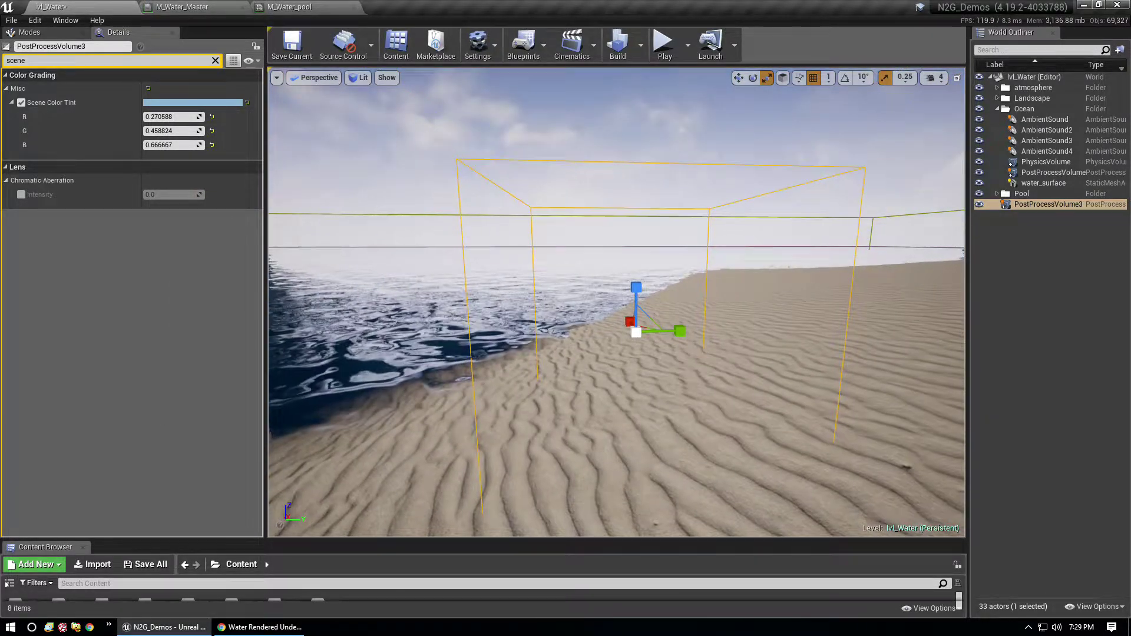
Step: Fly into and out of the selected beach post process volume to examine its color tint
{"action": "key", "text": "w"}
{"action": "right_click_drag", "start_coordinate": [617, 302], "coordinate": [707, 291]}
{"action": "key", "text": "s"}
{"action": "key", "text": "a"}
{"action": "key", "text": "w"}
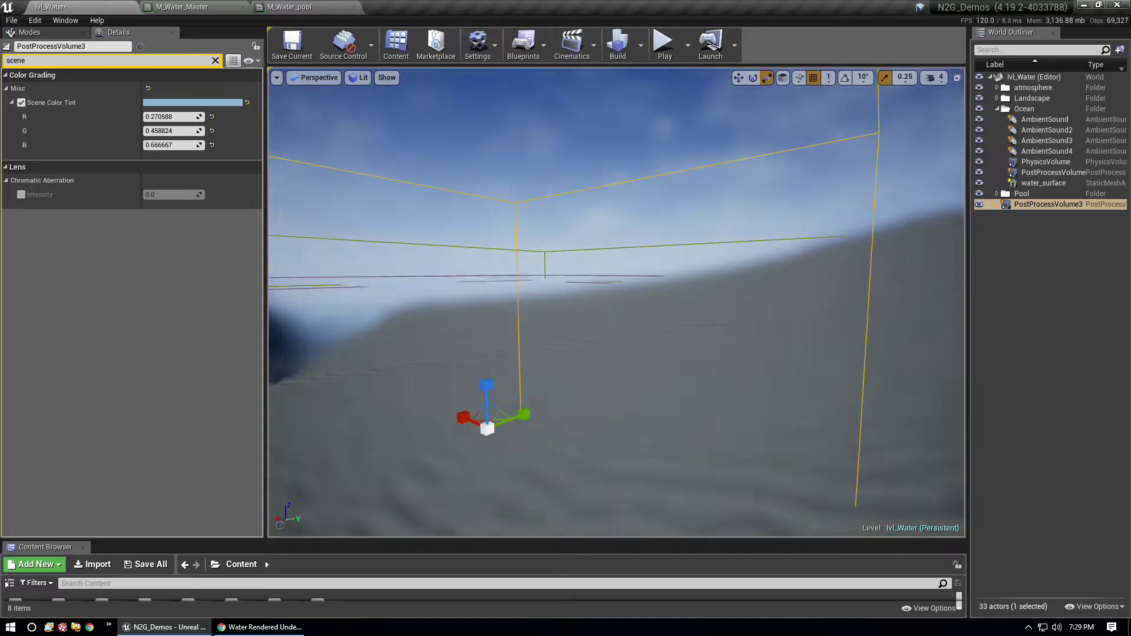
{"action": "key", "text": "s"}
{"action": "key", "text": "w"}
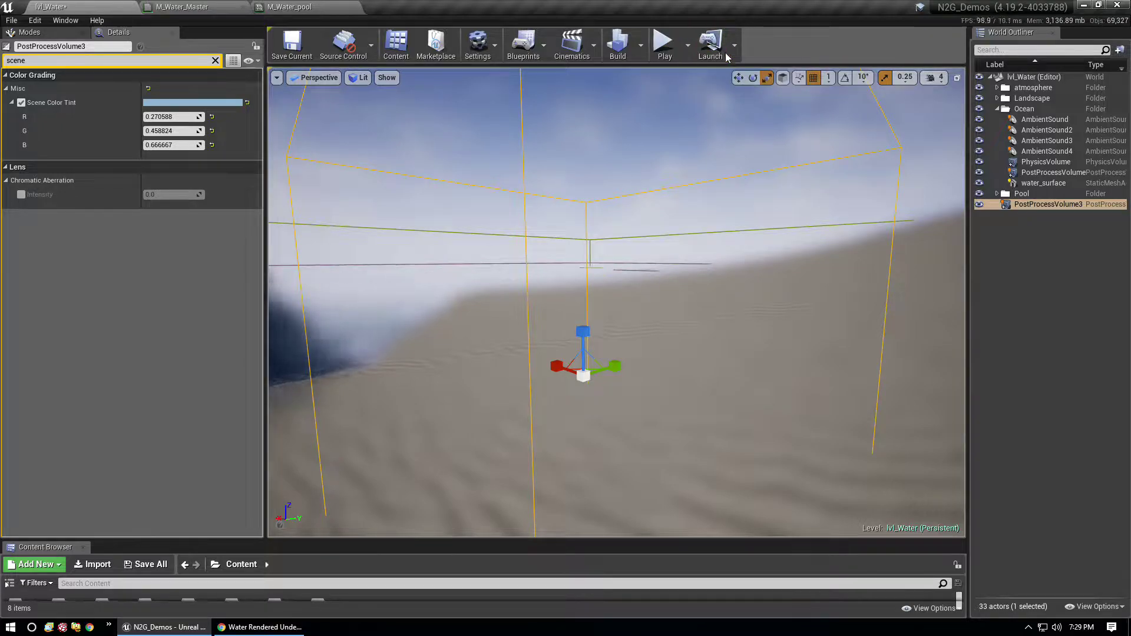
Step: Deselect the beach post process volume and cross its boundary repeatedly to compare the blur and tint inside and outside
{"action": "left_click", "coordinate": [1037, 291]}
{"action": "key", "text": "s"}
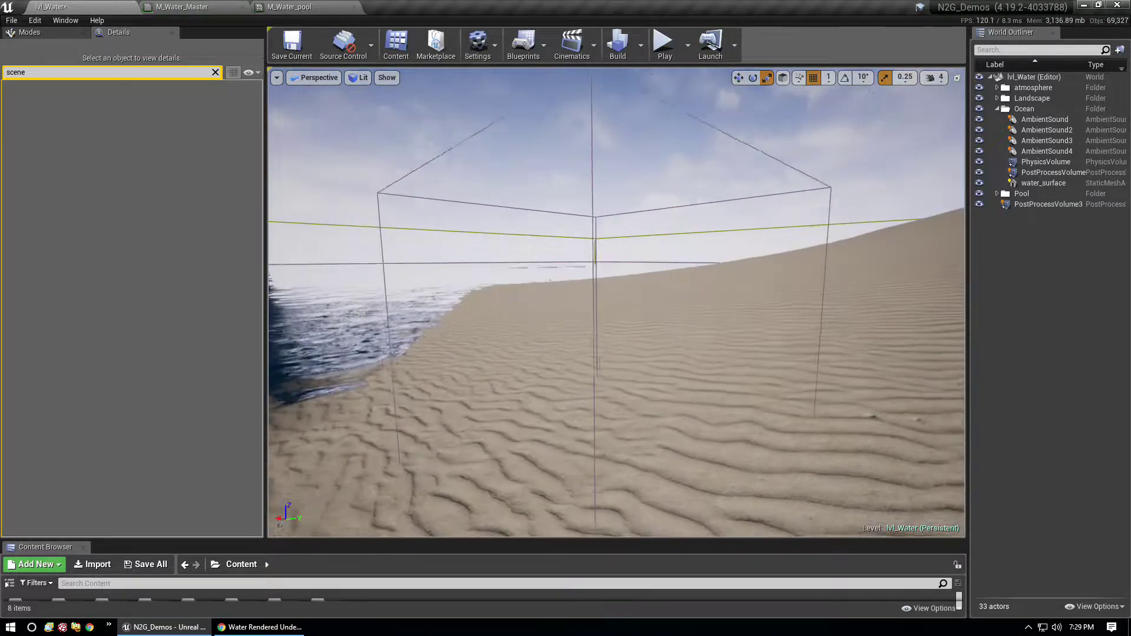
{"action": "key", "text": "w"}
{"action": "key", "text": "s"}
{"action": "key", "text": "w"}
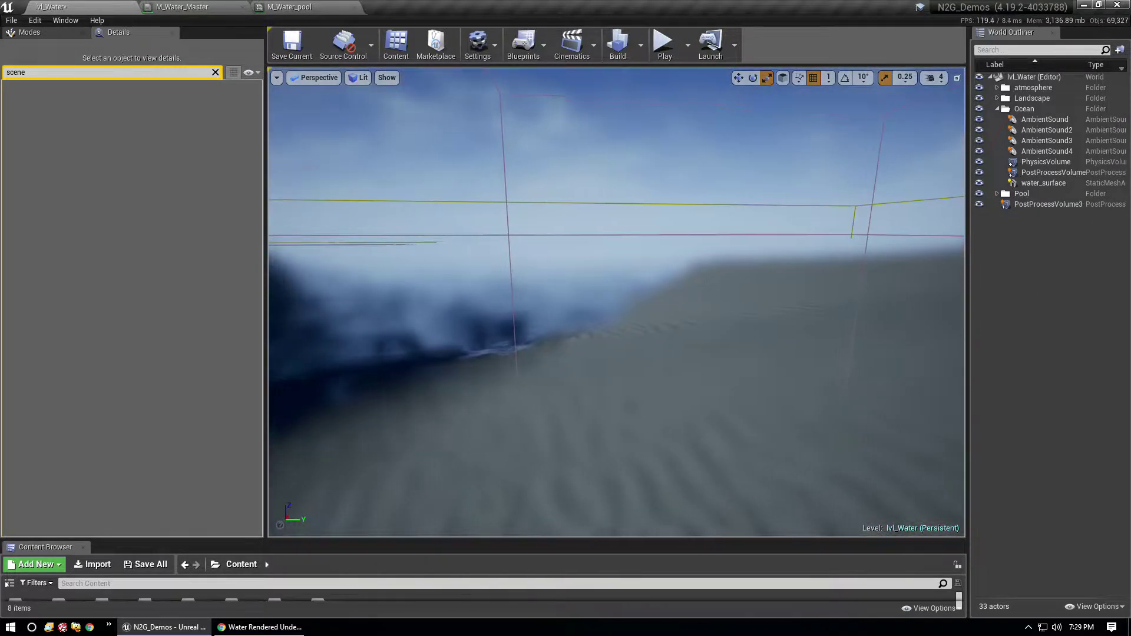
{"action": "key", "text": "s"}
{"action": "key", "text": "w"}
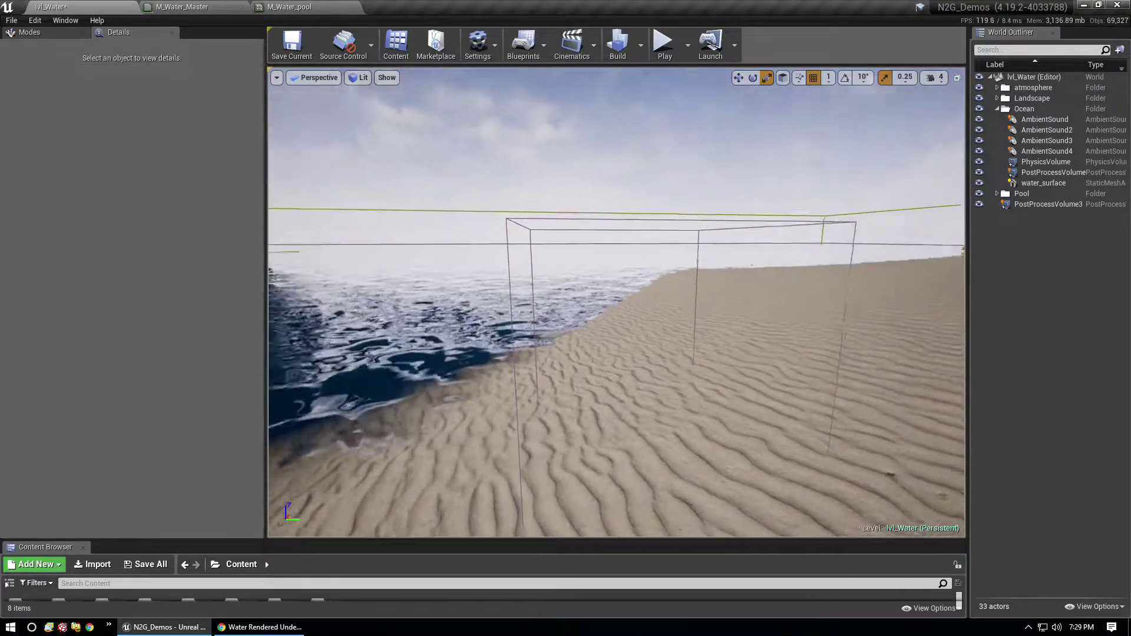
{"action": "key", "text": "s"}
{"action": "key", "text": "w"}
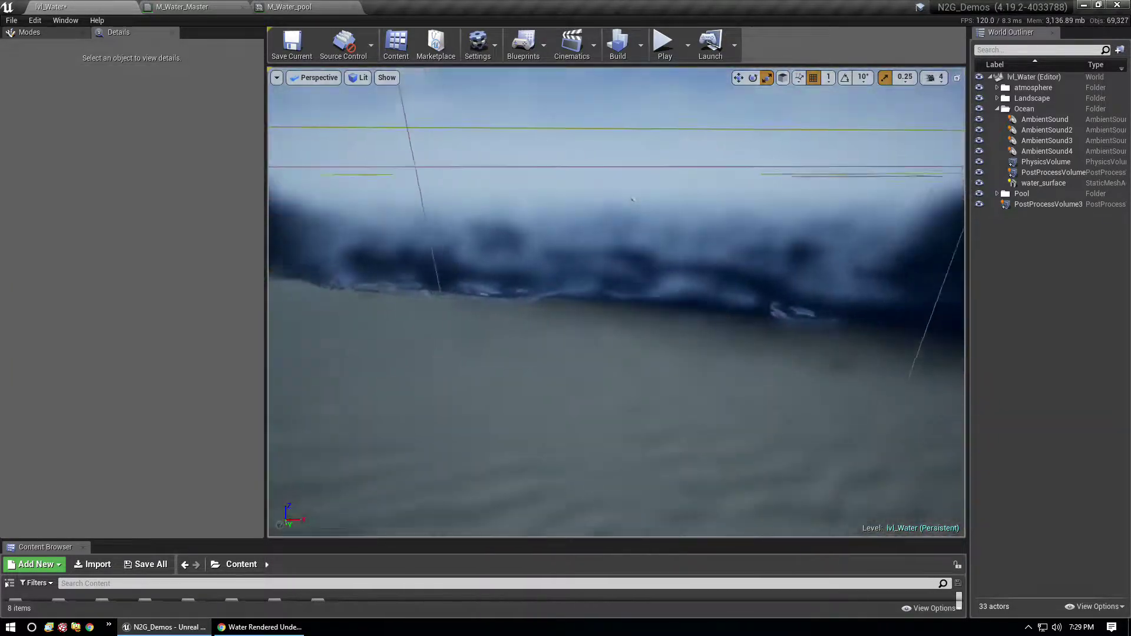
{"action": "key", "text": "s"}
{"action": "key", "text": "d"}
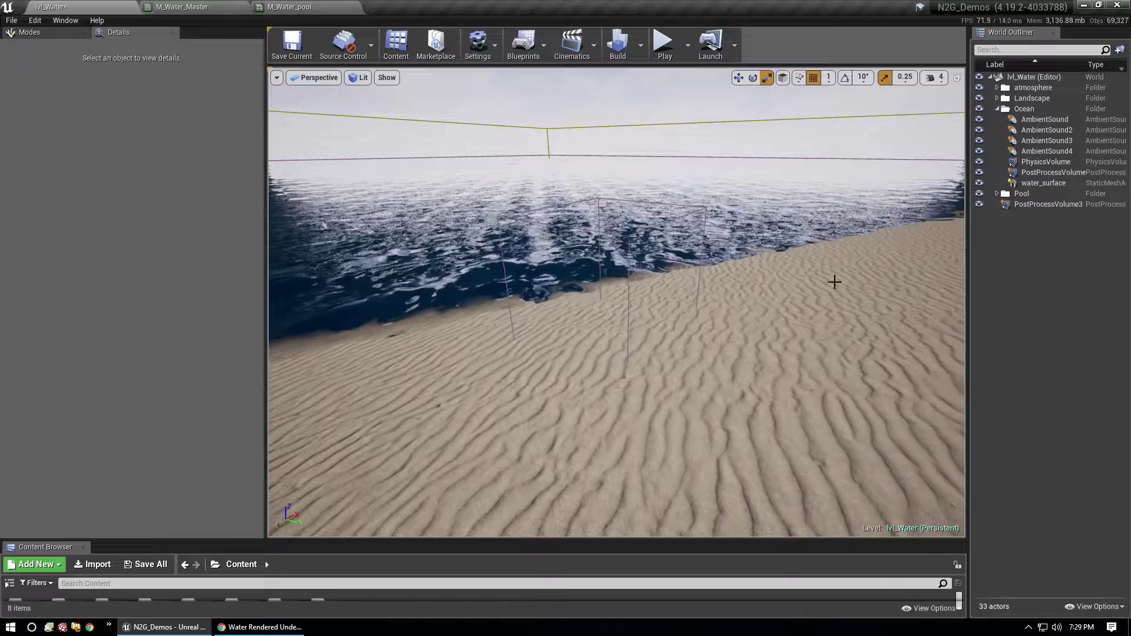
Step: Delete the beach post process volume and switch the expanded actor folder from Ocean to Pool
{"action": "left_click", "coordinate": [1060, 205]}
{"action": "key", "text": "Delete"}
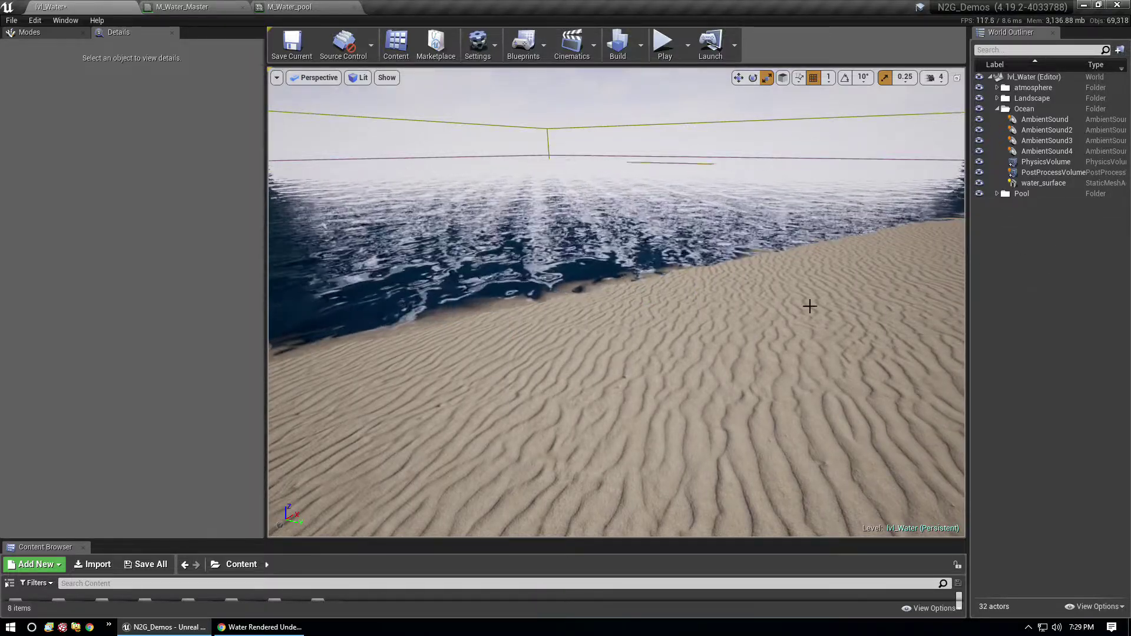
{"action": "left_click", "coordinate": [998, 110]}
{"action": "left_click", "coordinate": [997, 120]}
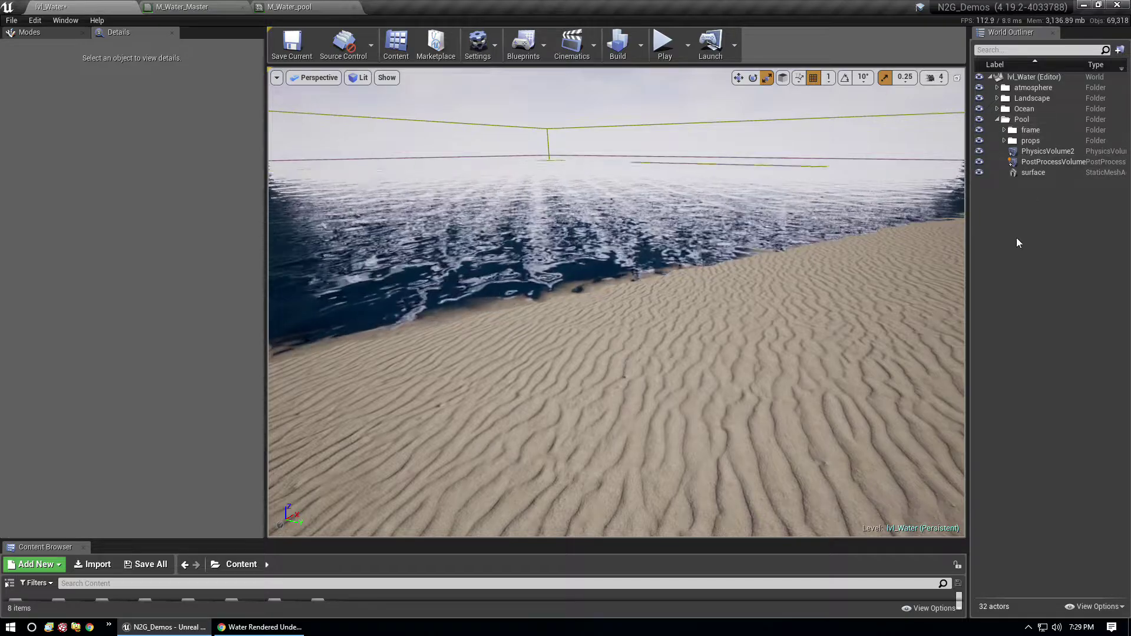
Step: Fly to the pool, view it from the side below the water line, and select its surface plane for moving
{"action": "right_click_drag", "start_coordinate": [737, 277], "coordinate": [880, 273]}
{"action": "key", "text": "w"}
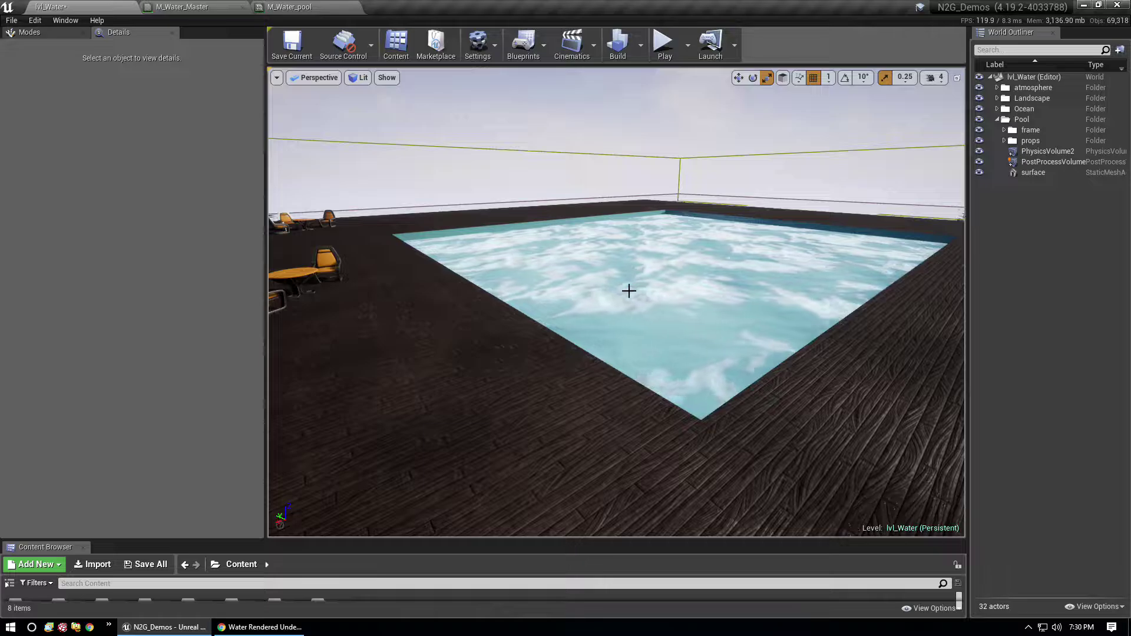
{"action": "right_click_drag", "start_coordinate": [881, 273], "coordinate": [644, 212]}
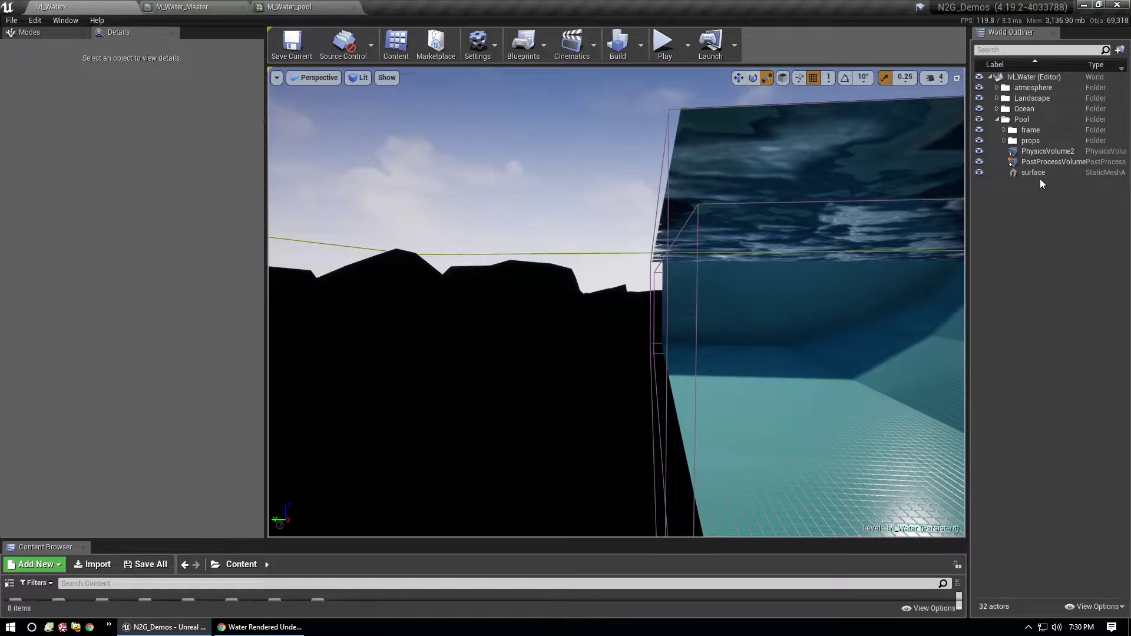
{"action": "left_click", "coordinate": [1032, 172]}
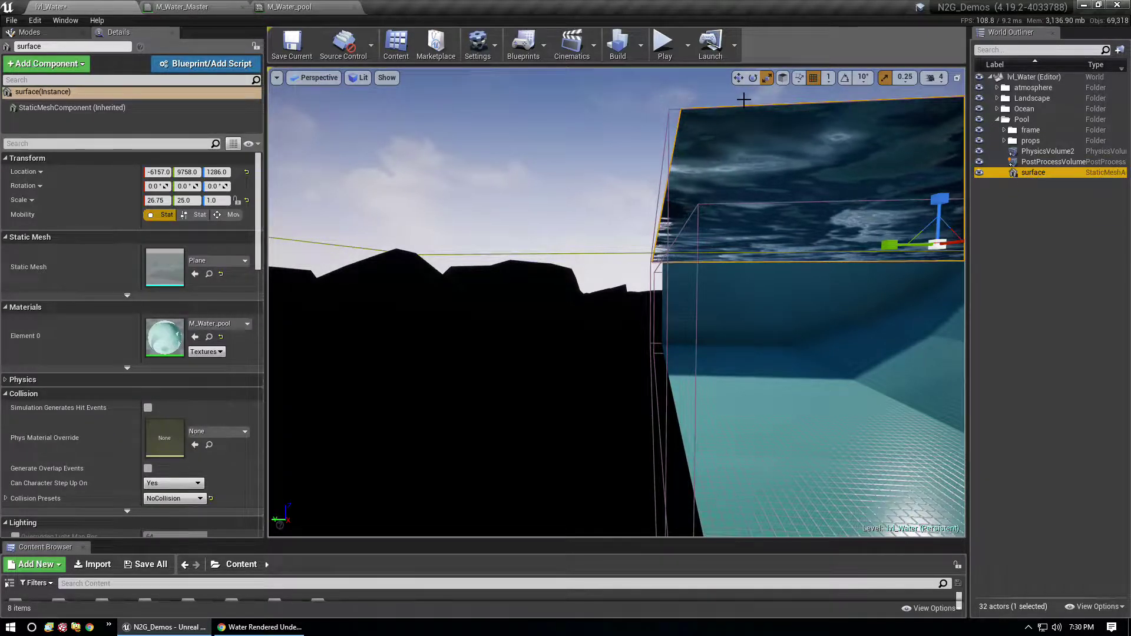
{"action": "left_click", "coordinate": [738, 77]}
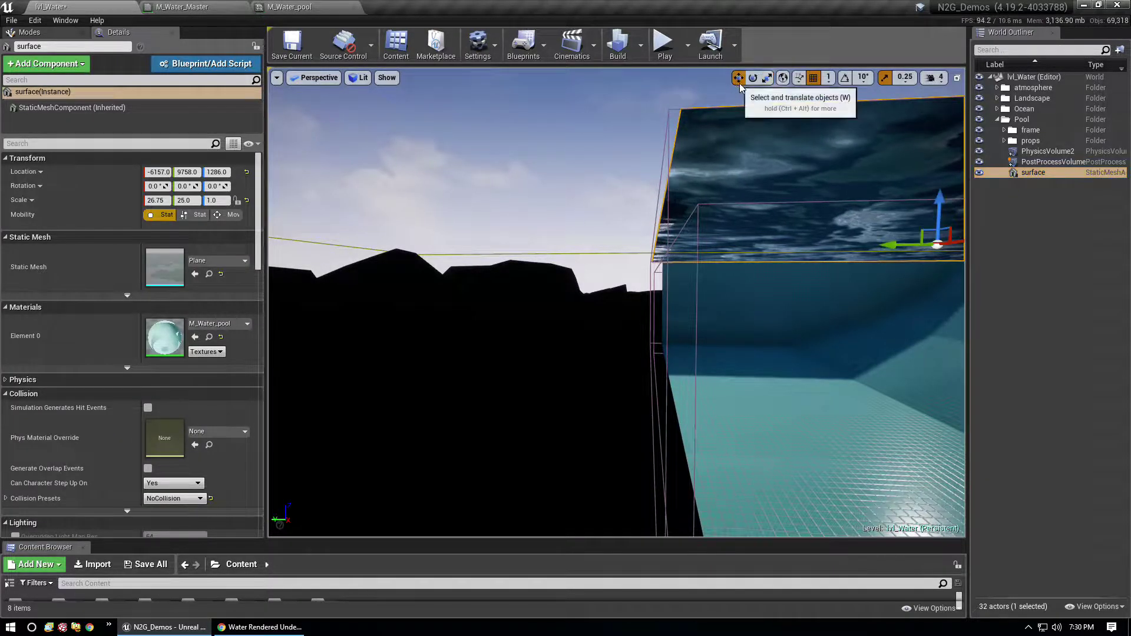
Step: Select the pool's physics volume and examine how its bounds line up with the water surface
{"action": "left_click", "coordinate": [1028, 154]}
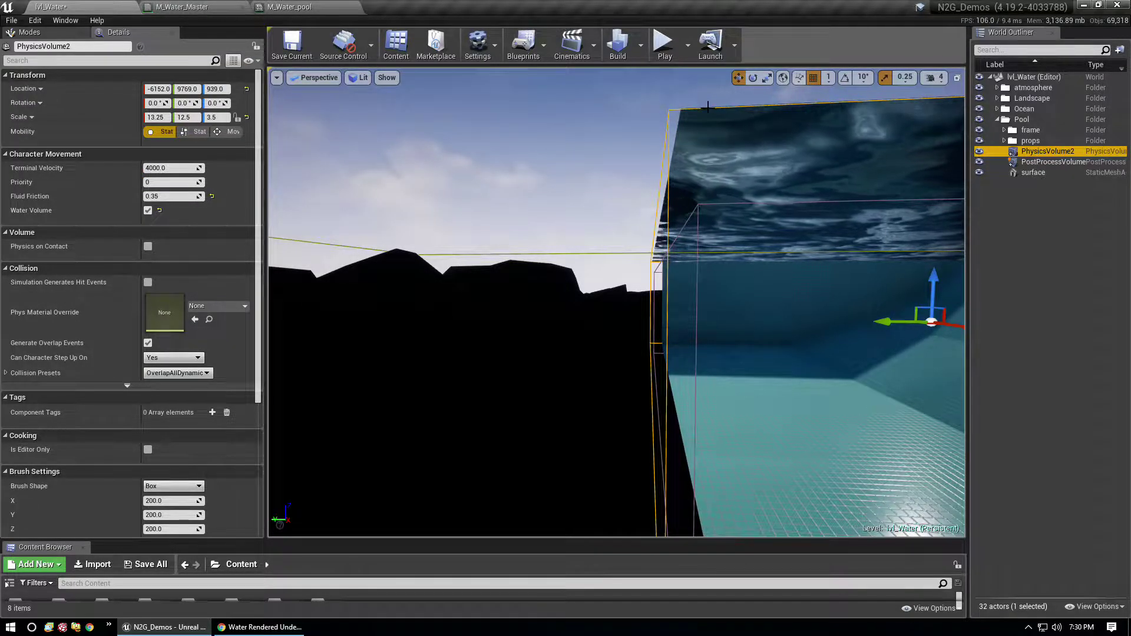
{"action": "key", "text": "w"}
{"action": "right_click_drag", "start_coordinate": [712, 108], "coordinate": [651, 159]}
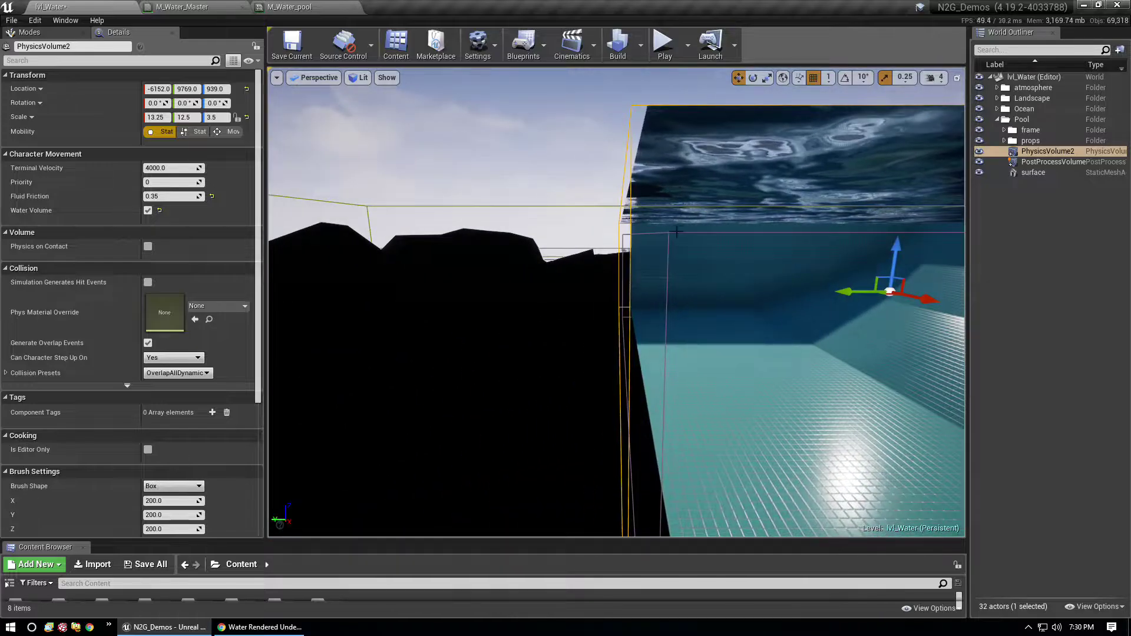
Step: Select the pool's post process volume and move the view around the pool's water line to examine its underwater effect
{"action": "left_click", "coordinate": [668, 234]}
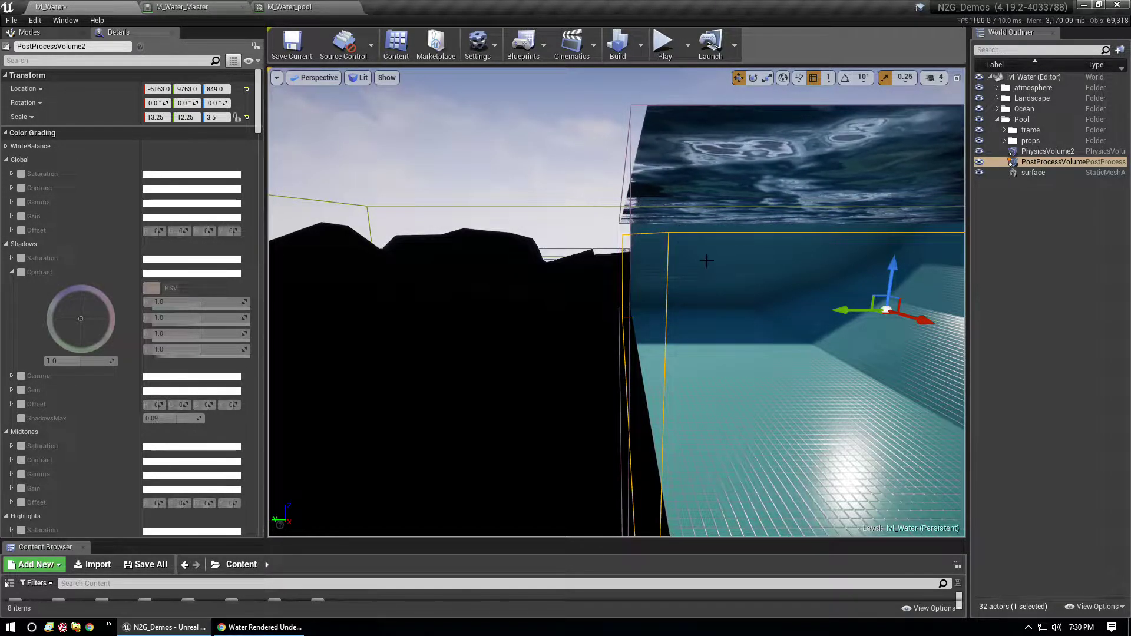
{"action": "right_click_drag", "start_coordinate": [708, 261], "coordinate": [737, 271]}
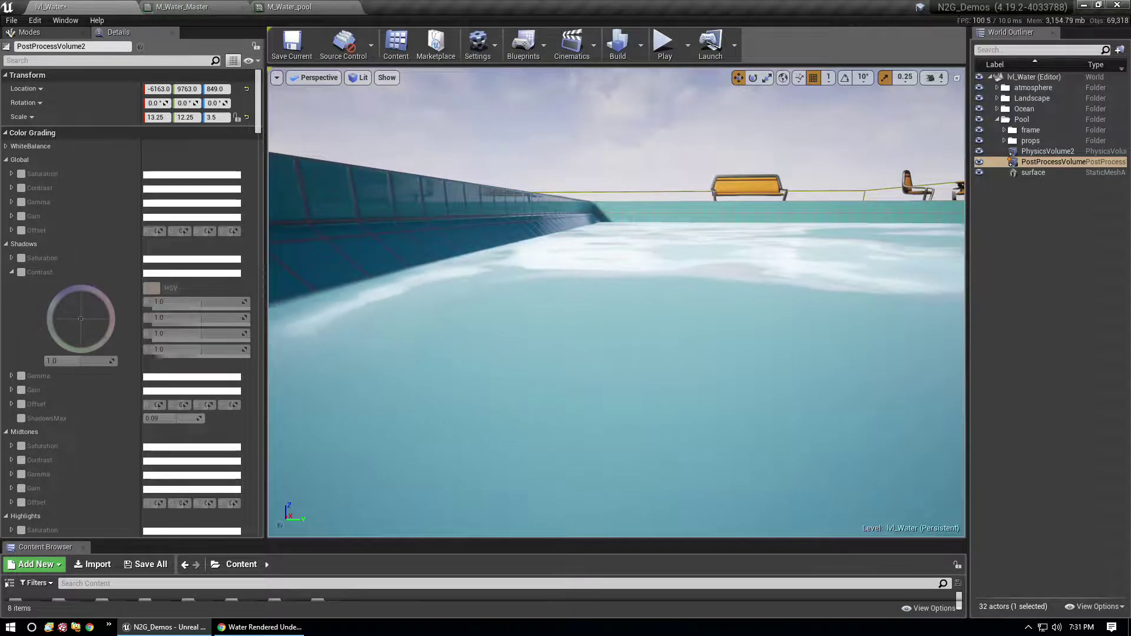
{"action": "right_click_drag", "start_coordinate": [737, 271], "coordinate": [825, 269]}
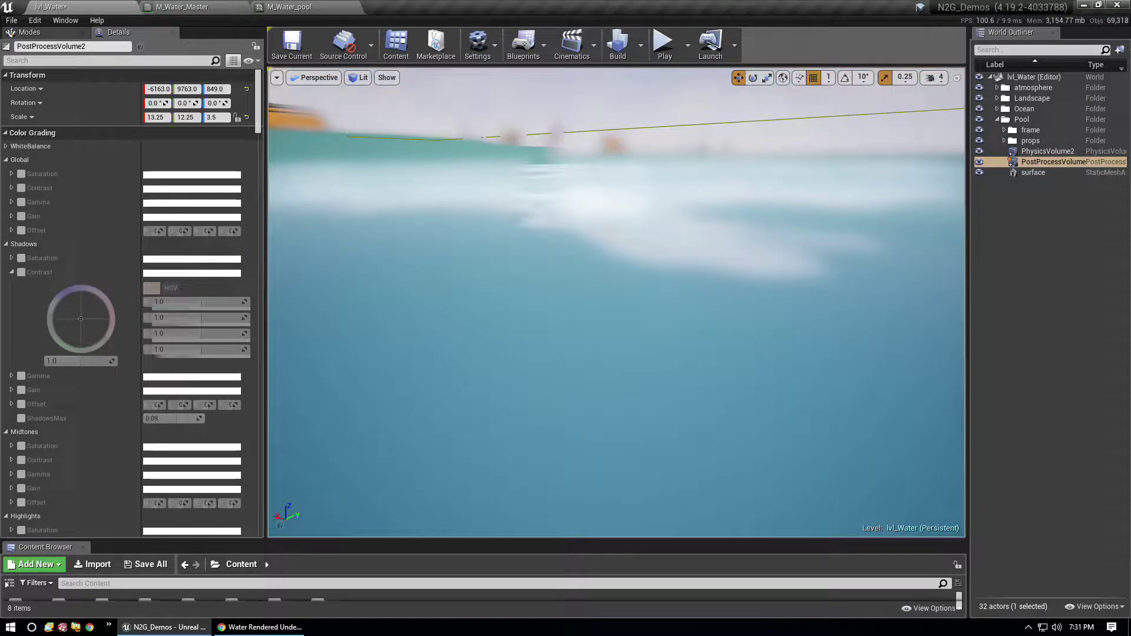
{"action": "right_click_drag", "start_coordinate": [825, 269], "coordinate": [790, 289]}
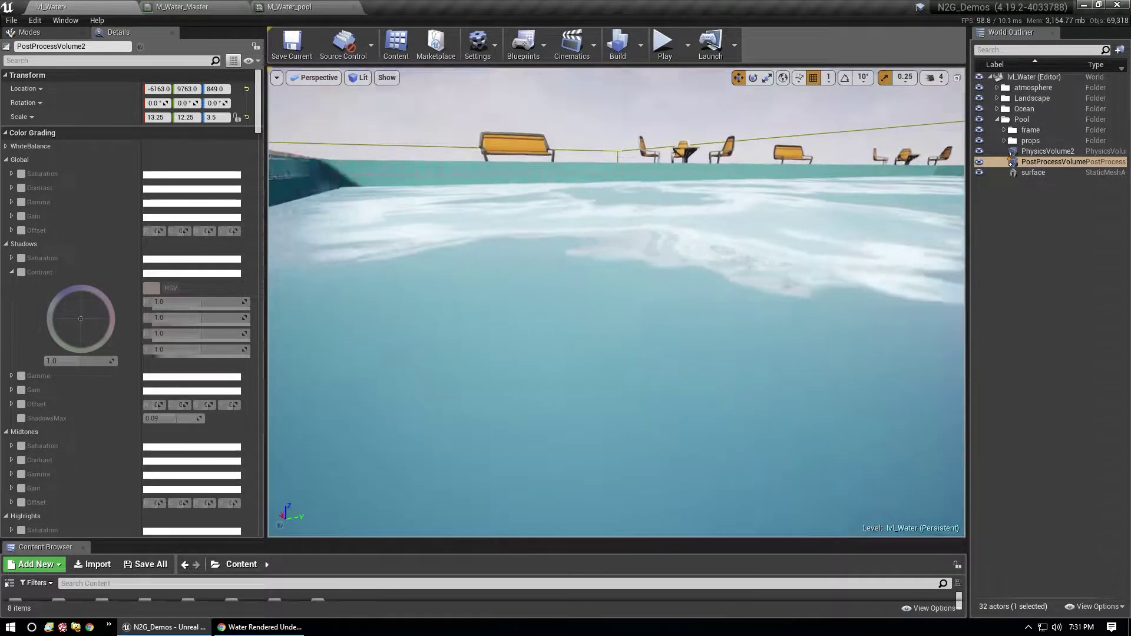
{"action": "key", "text": "w"}
{"action": "right_click_drag", "start_coordinate": [617, 301], "coordinate": [698, 364]}
{"action": "key", "text": "w"}
Step: Compare the M_Water_Master material graph with the M_Water_pool instance parameters, finishing on the master material
{"action": "left_click", "coordinate": [201, 6]}
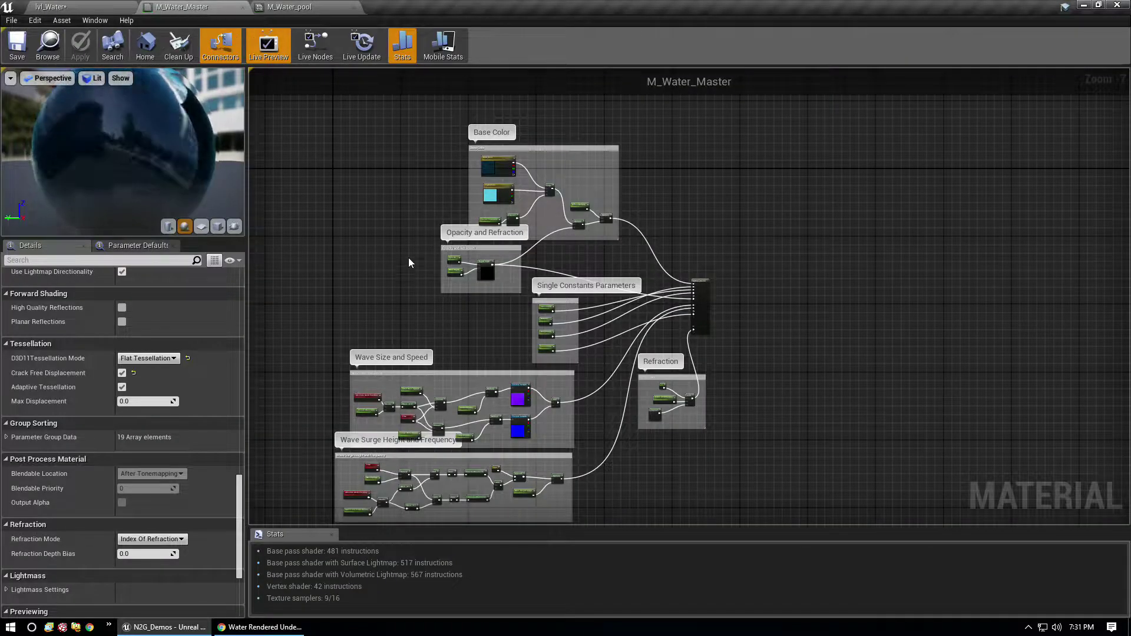
{"action": "scroll", "coordinate": [532, 201], "scroll_direction": "up", "scroll_amount": 2}
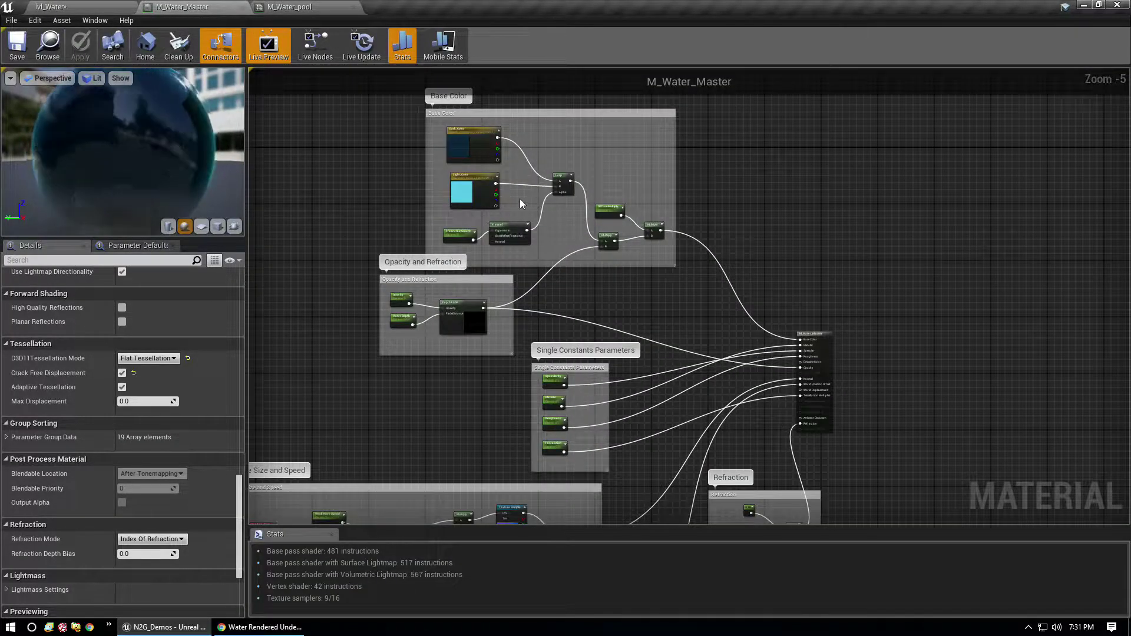
{"action": "left_click", "coordinate": [262, 8]}
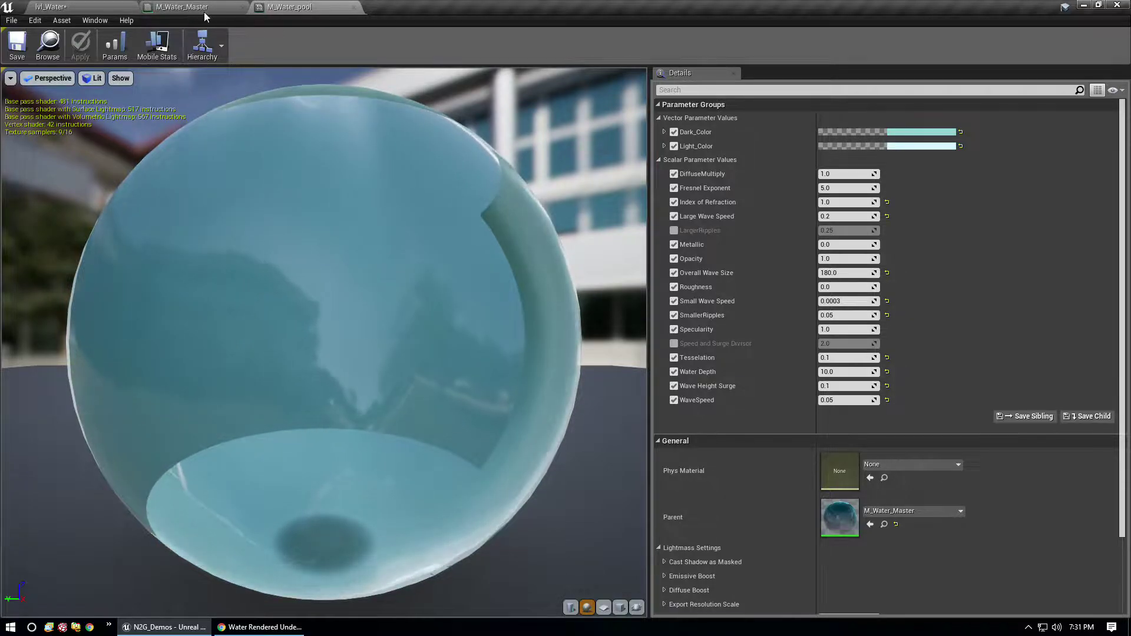
{"action": "left_click", "coordinate": [184, 7]}
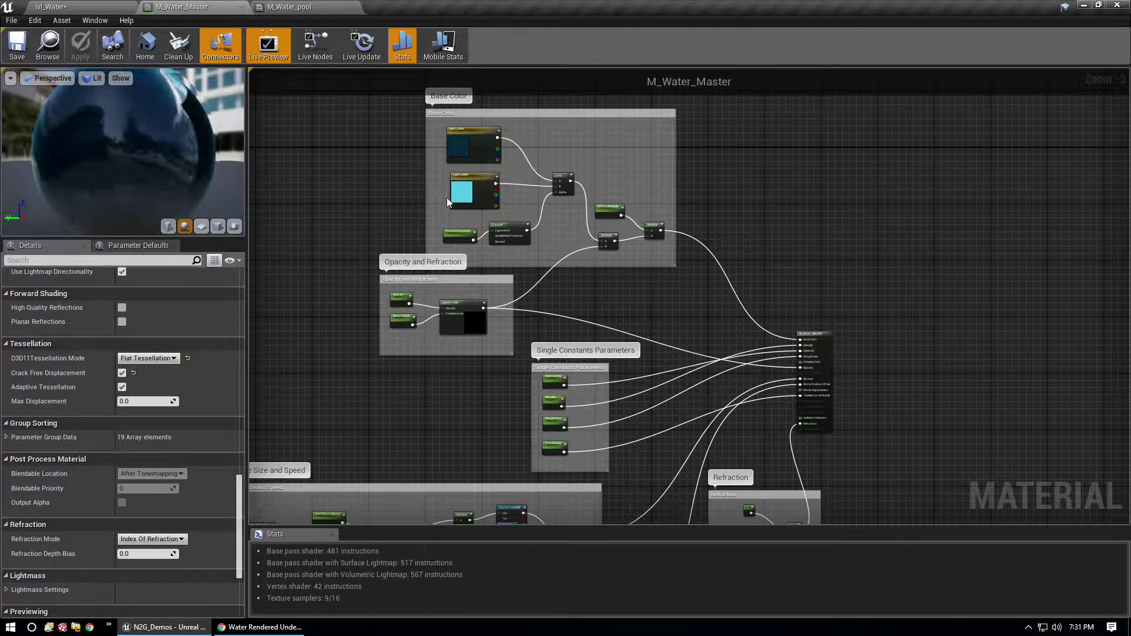
Step: Examine the Base Color, Opacity and Refraction, and Single Constants Parameters node groups in the M_Water_Master graph
{"action": "scroll", "coordinate": [494, 218], "scroll_direction": "up", "scroll_amount": 2}
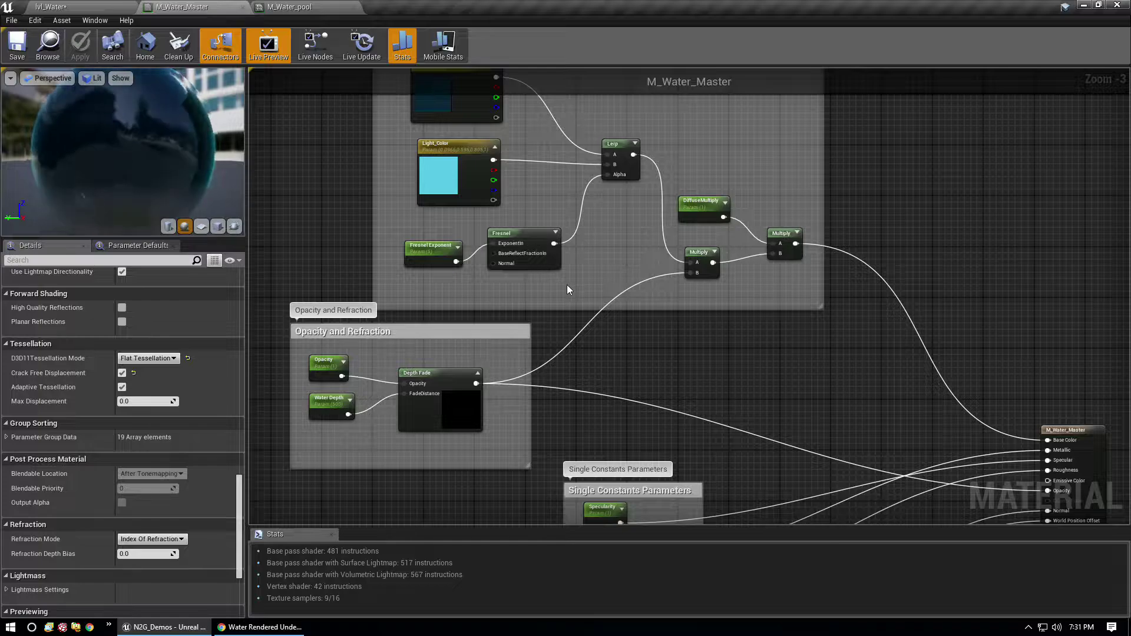
{"action": "right_click_drag", "start_coordinate": [604, 419], "coordinate": [548, 328]}
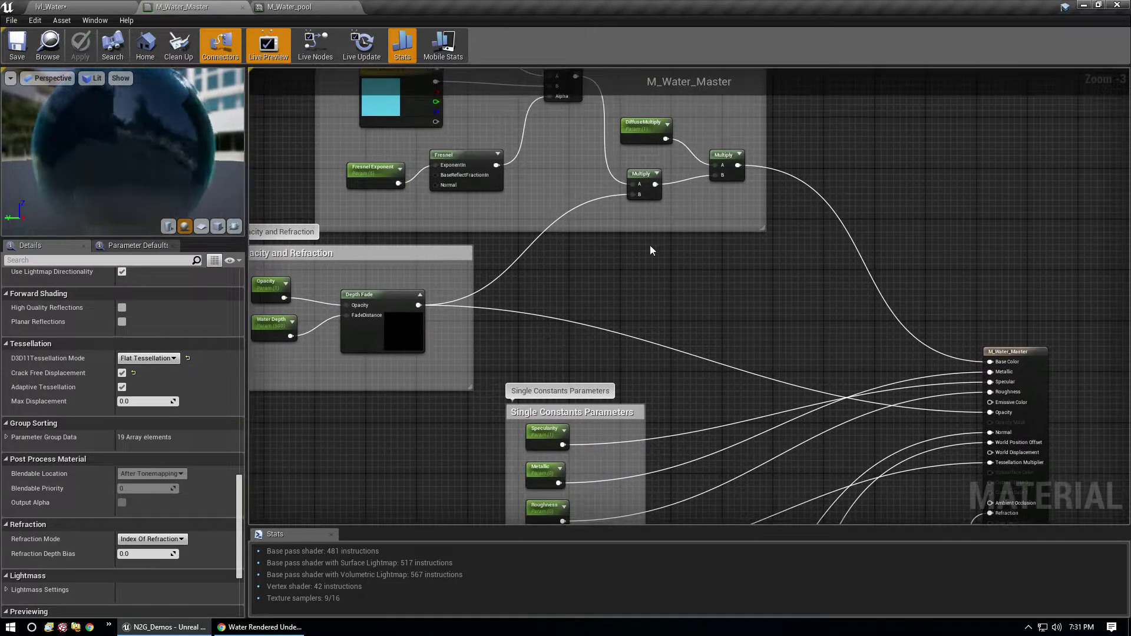
{"action": "right_click_drag", "start_coordinate": [673, 324], "coordinate": [735, 119]}
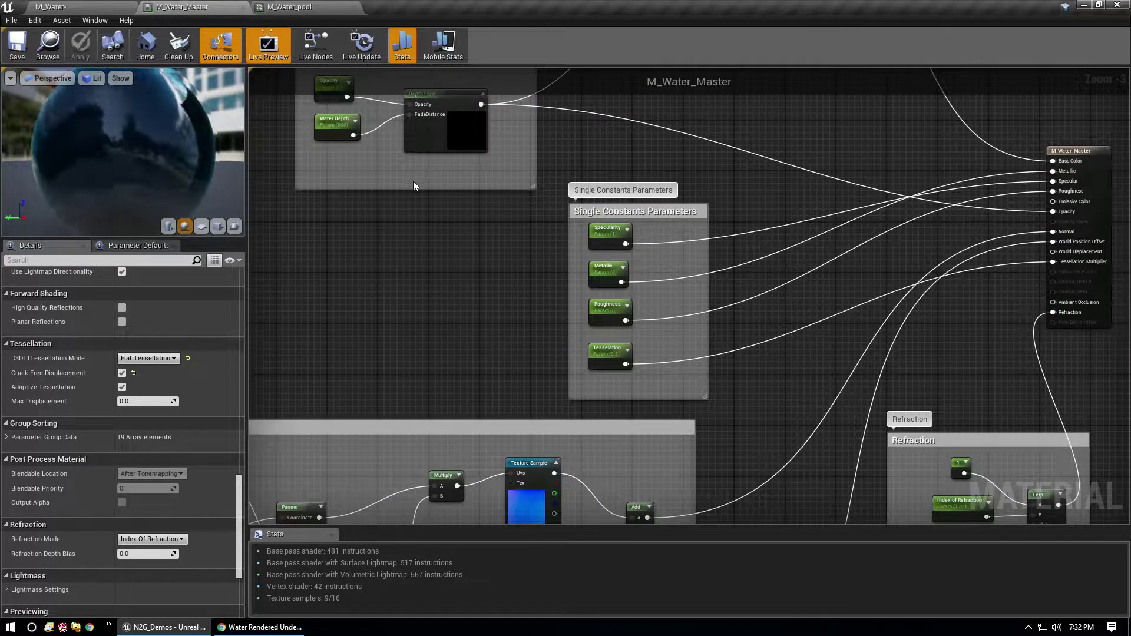
{"action": "right_click_drag", "start_coordinate": [347, 114], "coordinate": [444, 216]}
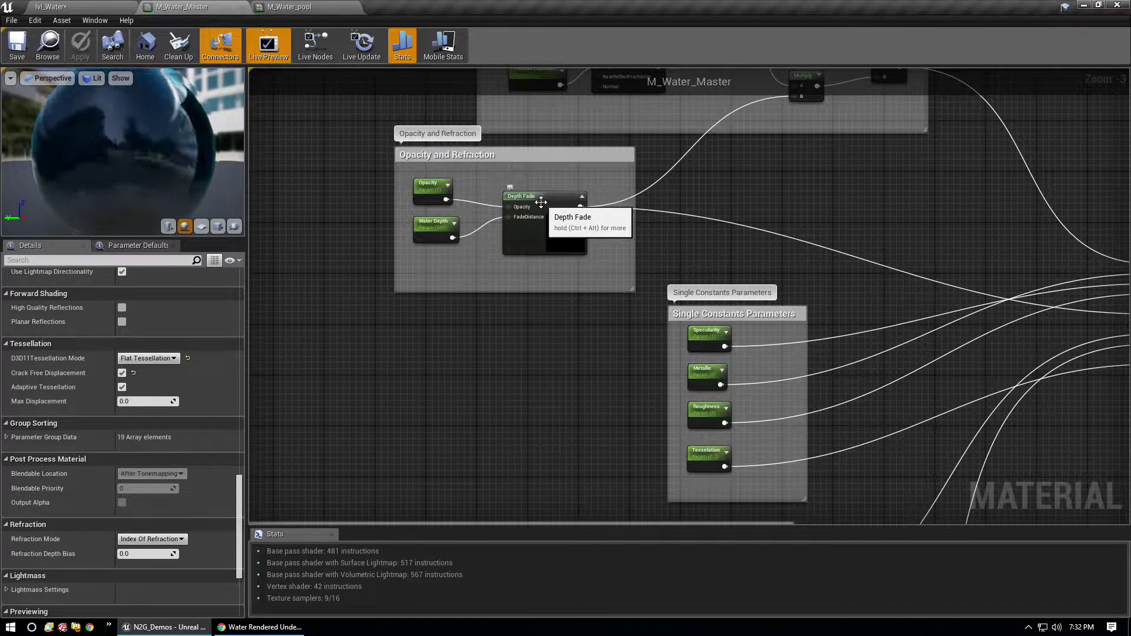
{"action": "right_click_drag", "start_coordinate": [803, 225], "coordinate": [734, 176]}
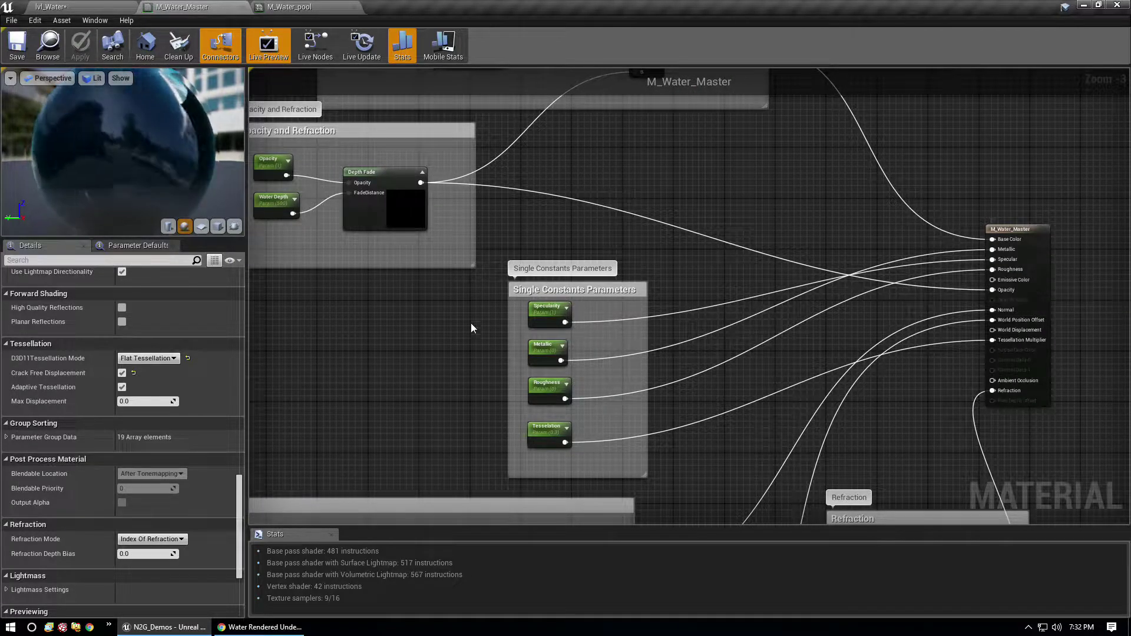
{"action": "right_click_drag", "start_coordinate": [472, 323], "coordinate": [413, 206]}
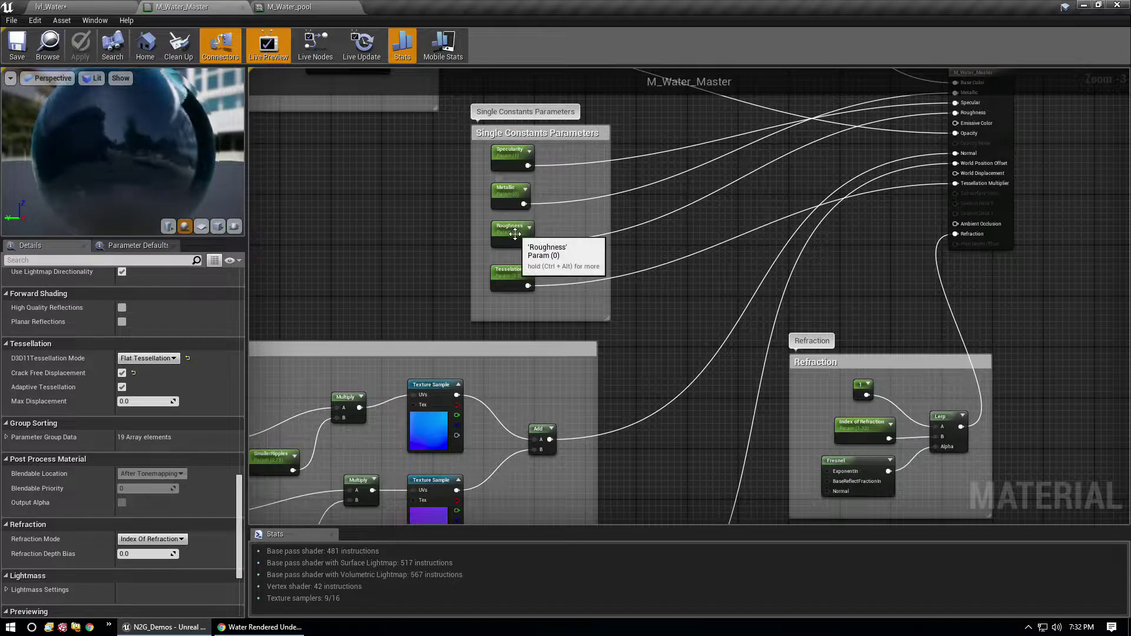
Step: Examine the Refraction, Wave Size and Speed, and Wave Surge Height and Frequency node groups in the M_Water_Master graph
{"action": "right_click_drag", "start_coordinate": [670, 353], "coordinate": [513, 369]}
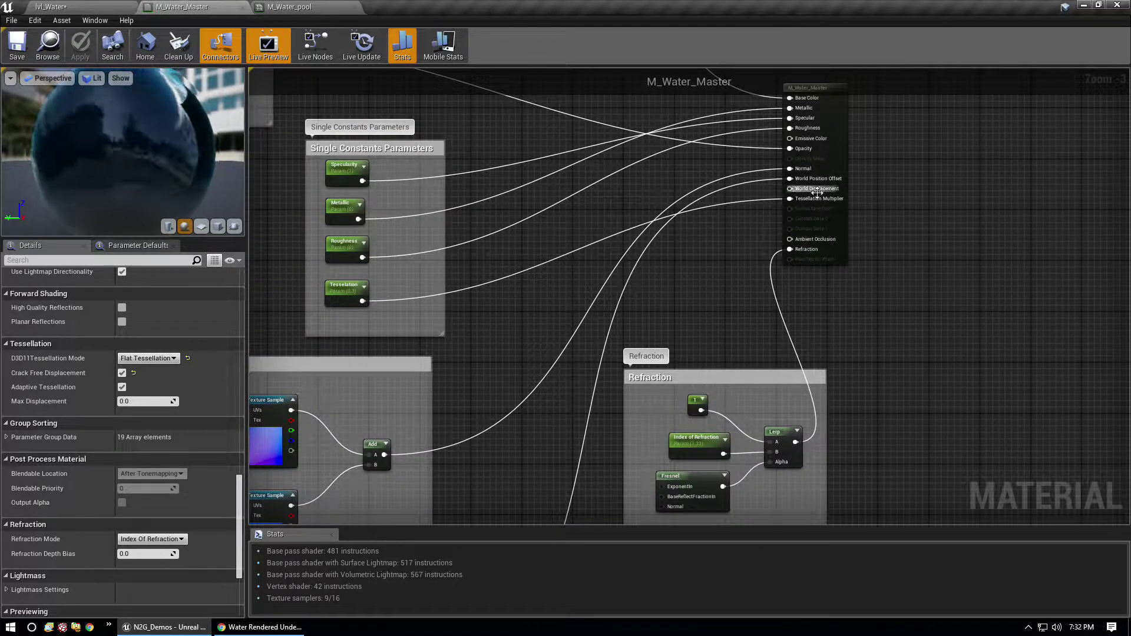
{"action": "right_click_drag", "start_coordinate": [549, 417], "coordinate": [533, 133]}
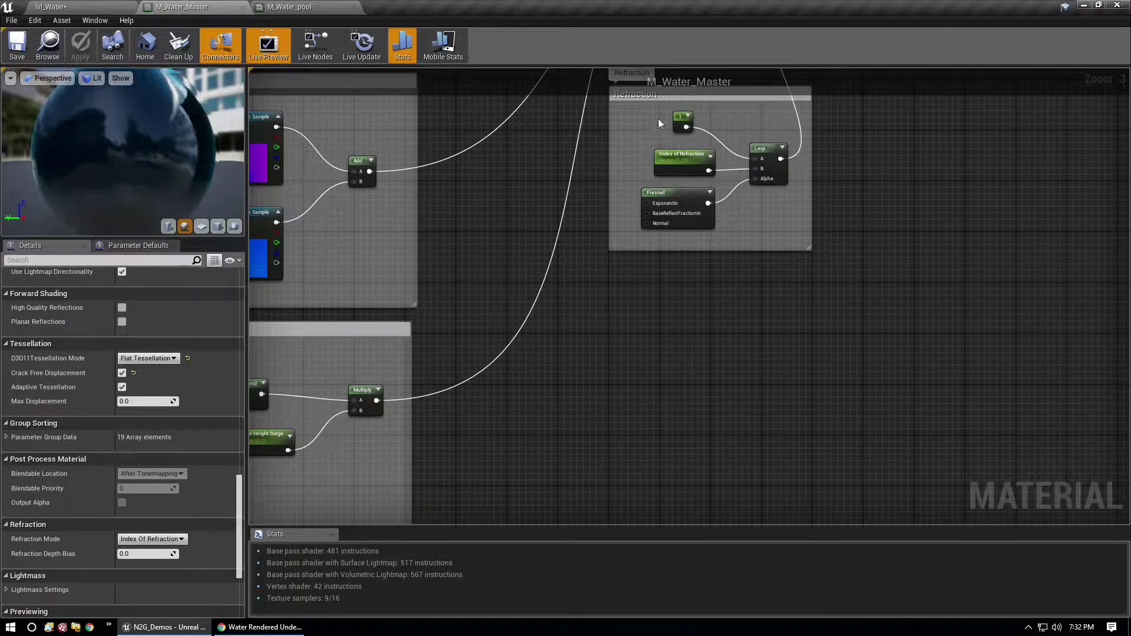
{"action": "right_click_drag", "start_coordinate": [626, 128], "coordinate": [624, 181]}
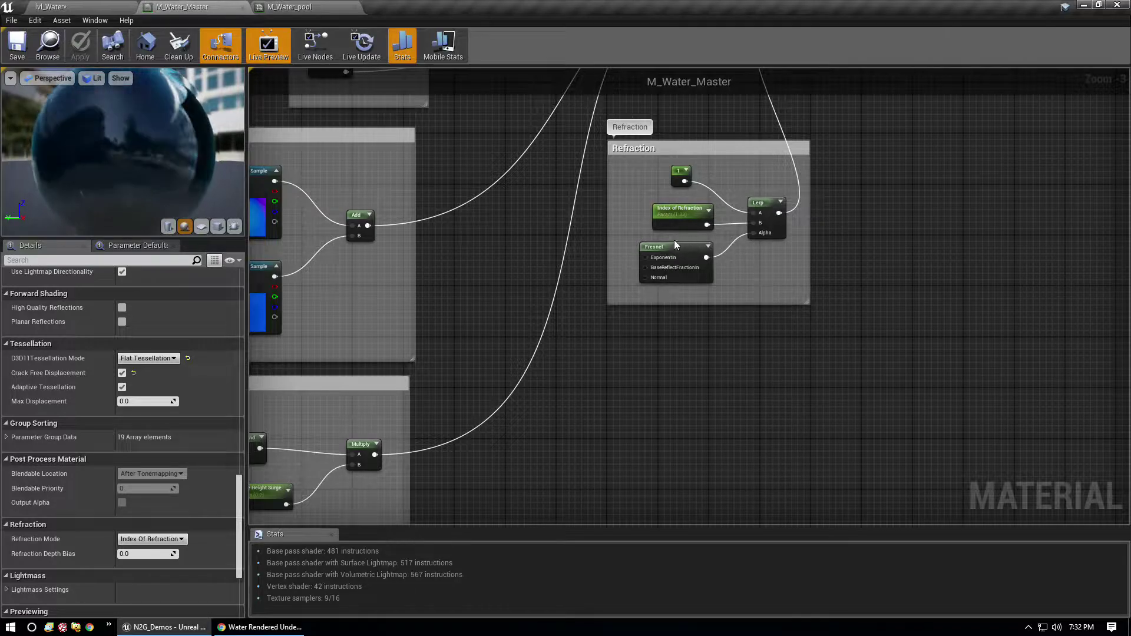
{"action": "right_click_drag", "start_coordinate": [482, 330], "coordinate": [970, 317]}
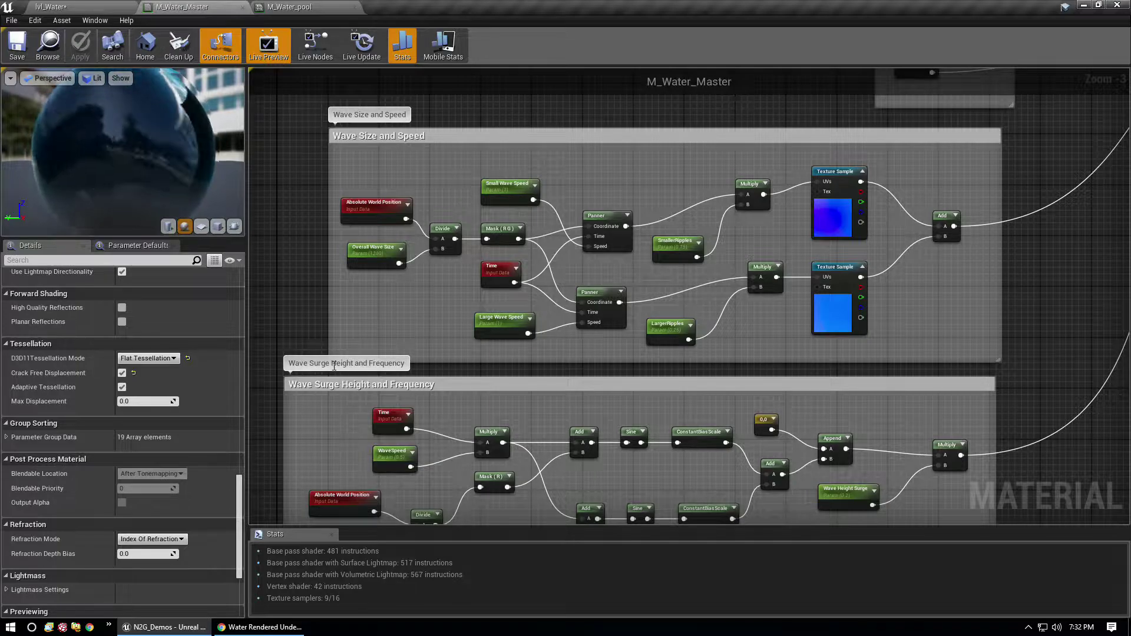
{"action": "right_click_drag", "start_coordinate": [347, 363], "coordinate": [322, 285]}
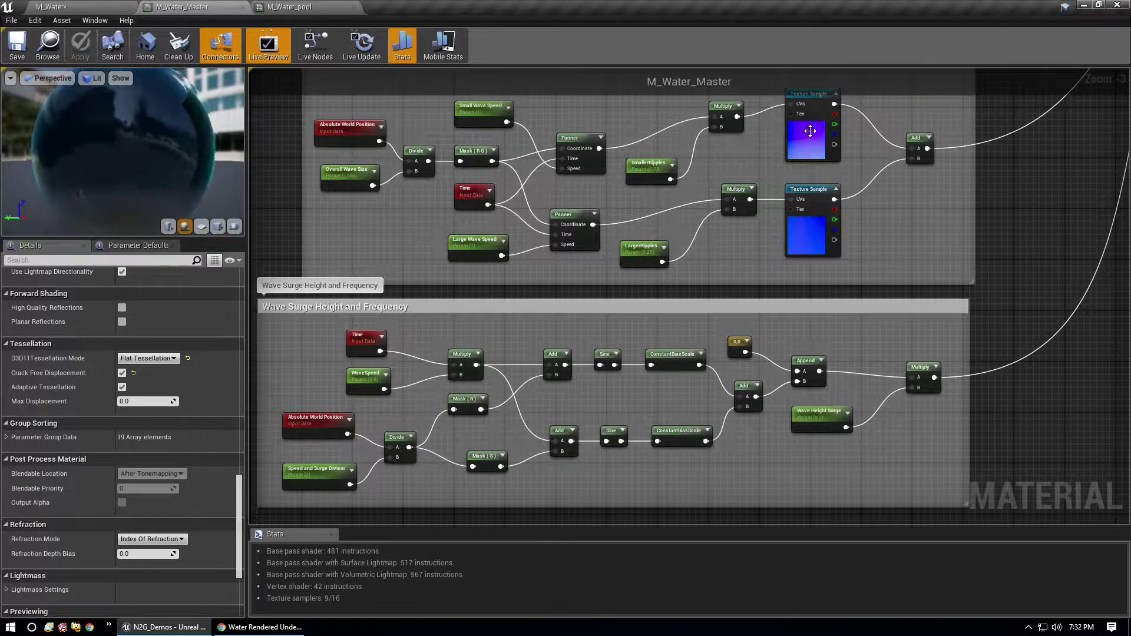
{"action": "right_click_drag", "start_coordinate": [1040, 239], "coordinate": [991, 264]}
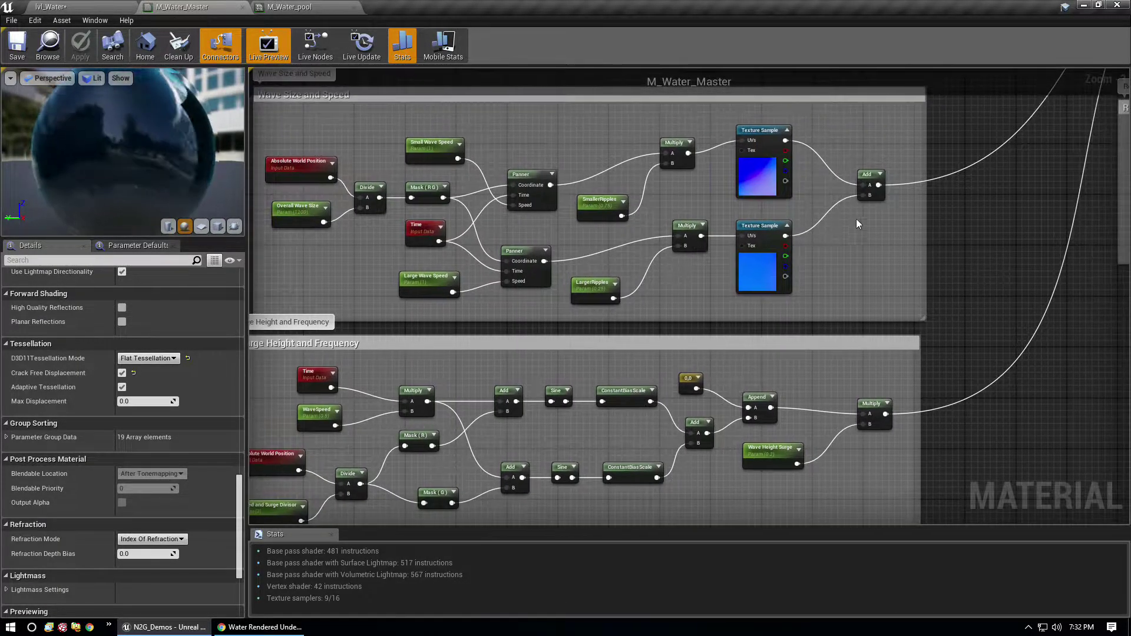
{"action": "right_click_drag", "start_coordinate": [986, 426], "coordinate": [1100, 259]}
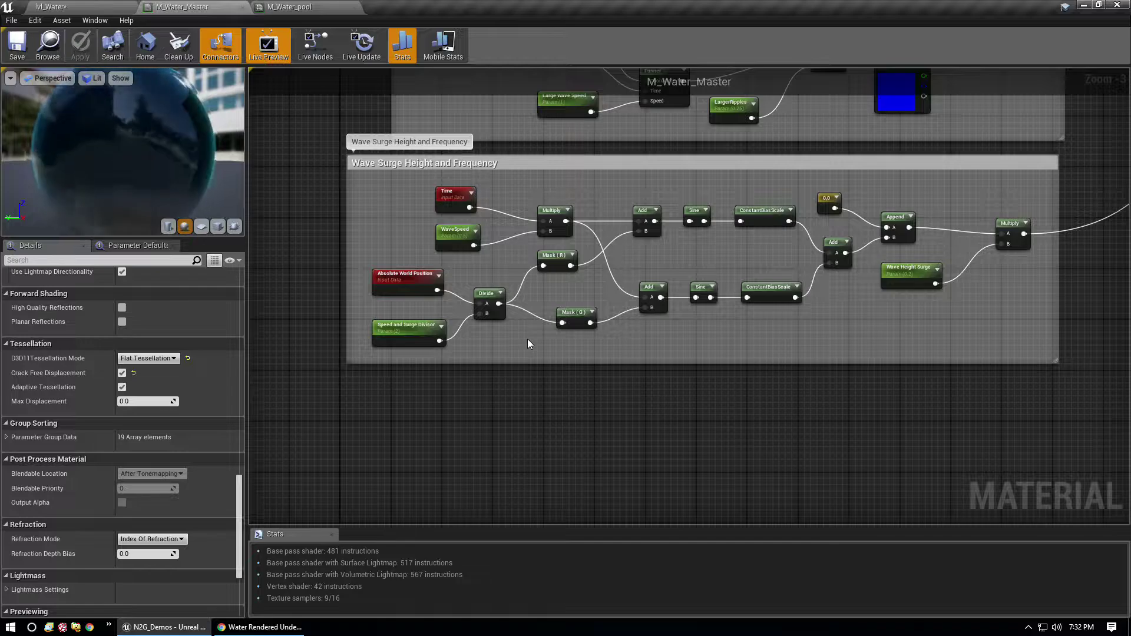
{"action": "scroll", "coordinate": [654, 389], "scroll_direction": "down", "scroll_amount": 2}
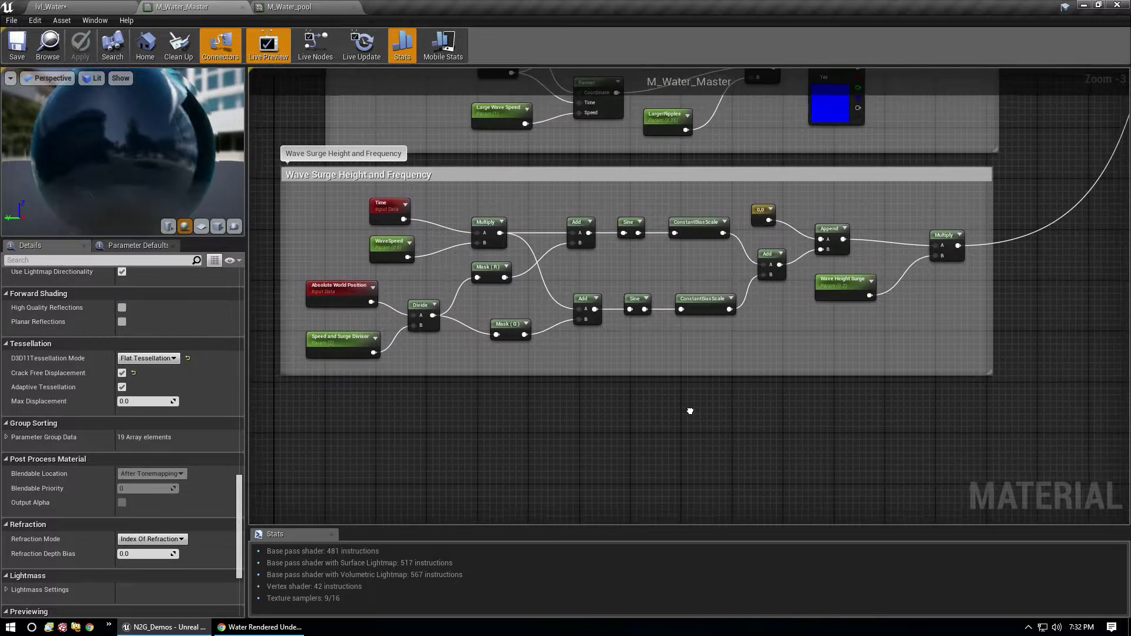
{"action": "scroll", "coordinate": [801, 270], "scroll_direction": "down", "scroll_amount": 2}
{"action": "right_click_drag", "start_coordinate": [801, 270], "coordinate": [715, 466]}
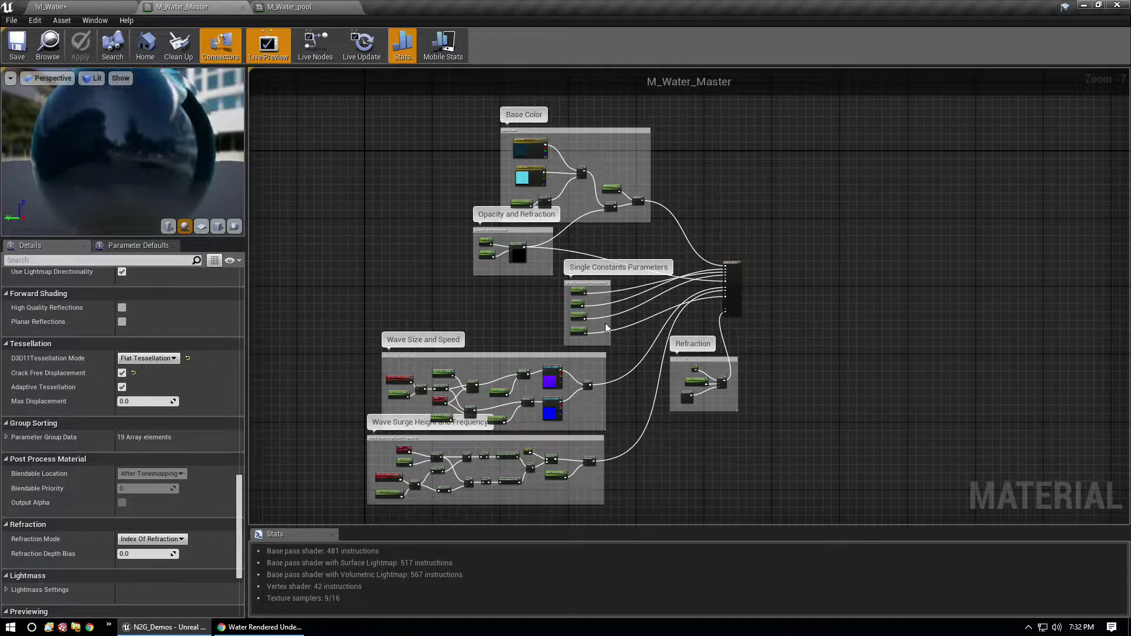
Step: Review the M_Water_pool instance's parameter values, parent material and general settings
{"action": "left_click", "coordinate": [77, 6]}
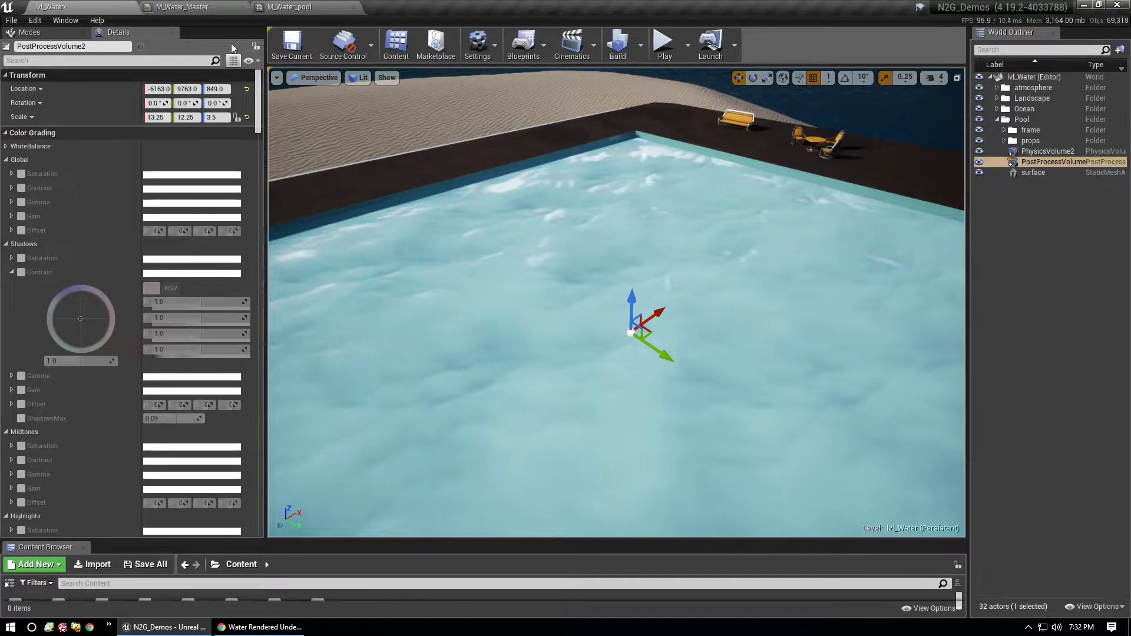
{"action": "left_click", "coordinate": [289, 6]}
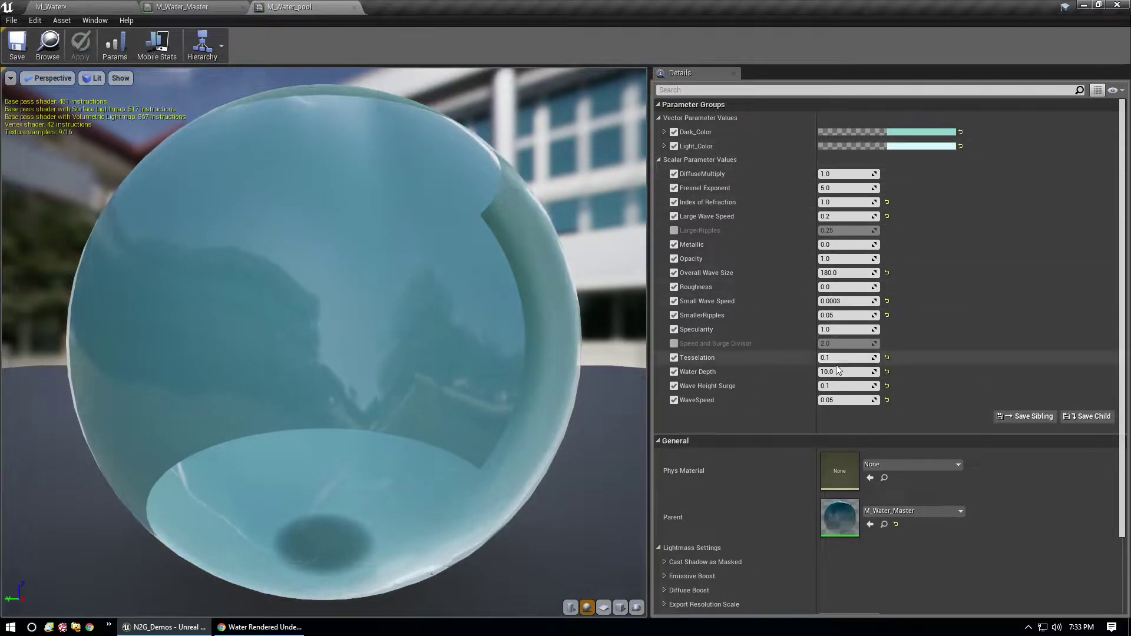
{"action": "scroll", "coordinate": [757, 534], "scroll_direction": "down", "scroll_amount": 3}
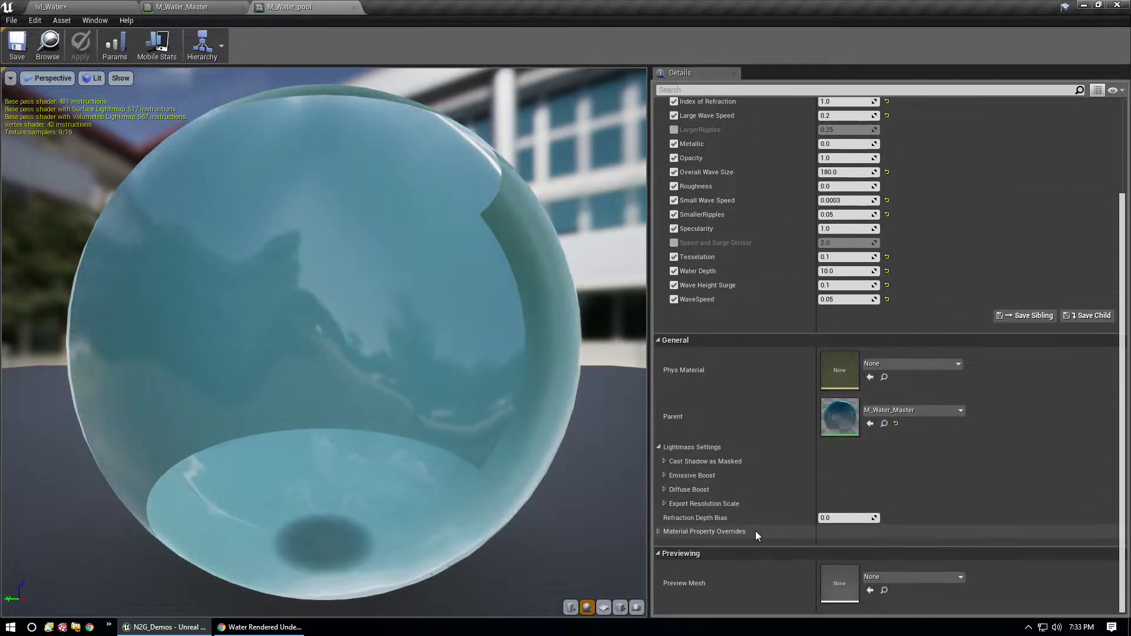
{"action": "scroll", "coordinate": [751, 512], "scroll_direction": "up", "scroll_amount": 3}
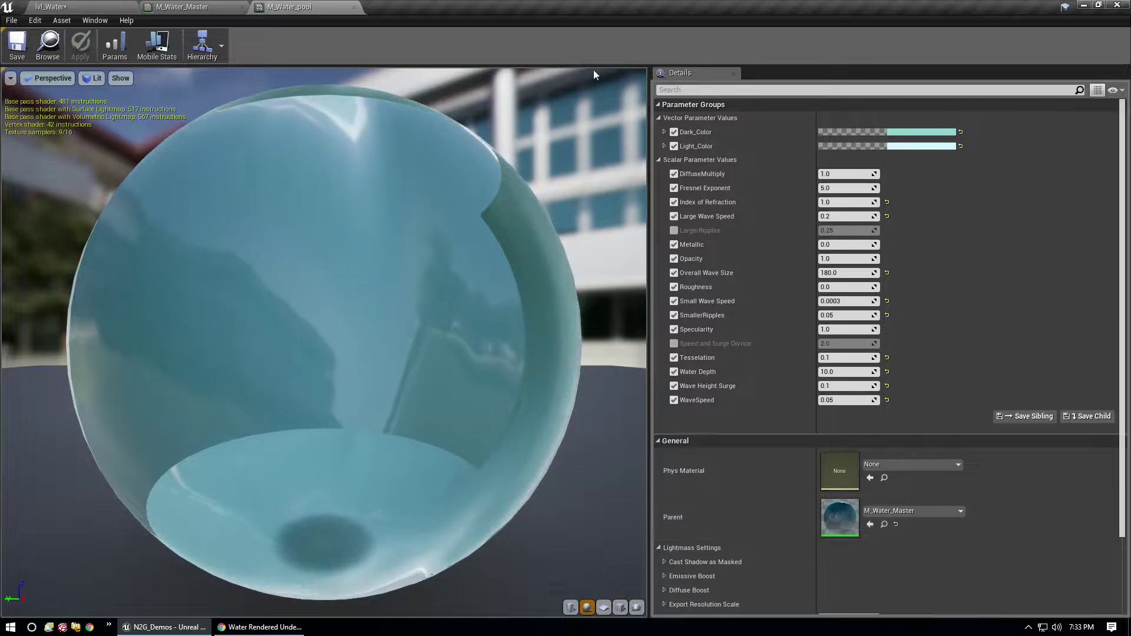
Step: Return to the lvl_Water level, look around the pool, and briefly play-test the water
{"action": "left_click", "coordinate": [50, 6]}
{"action": "right_click_drag", "start_coordinate": [533, 254], "coordinate": [581, 184]}
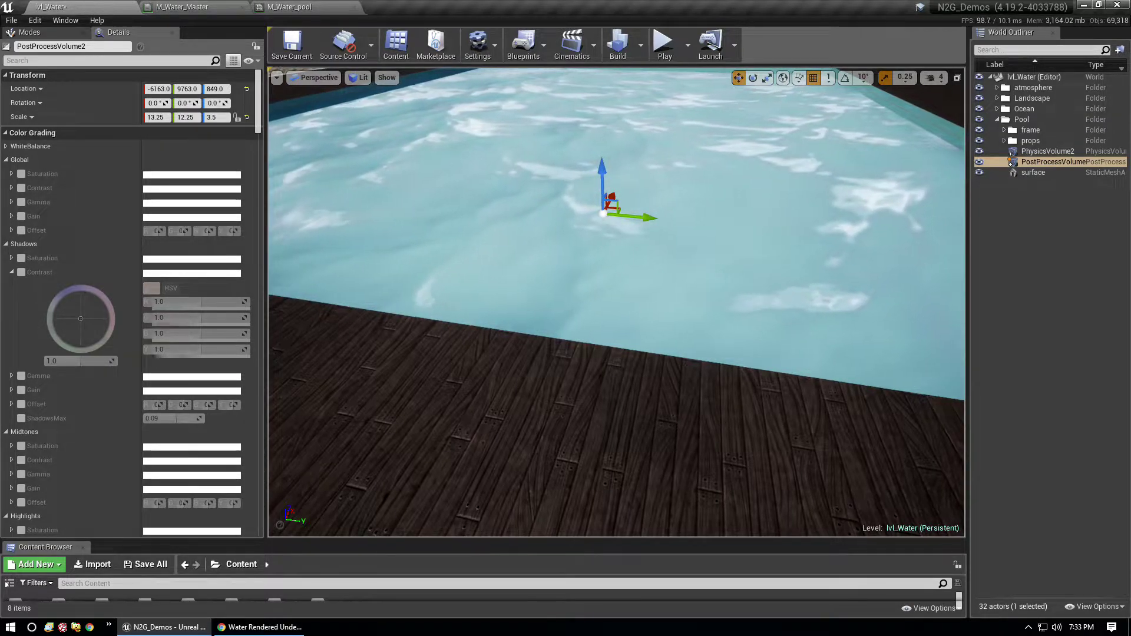
{"action": "right_click_drag", "start_coordinate": [616, 302], "coordinate": [766, 195]}
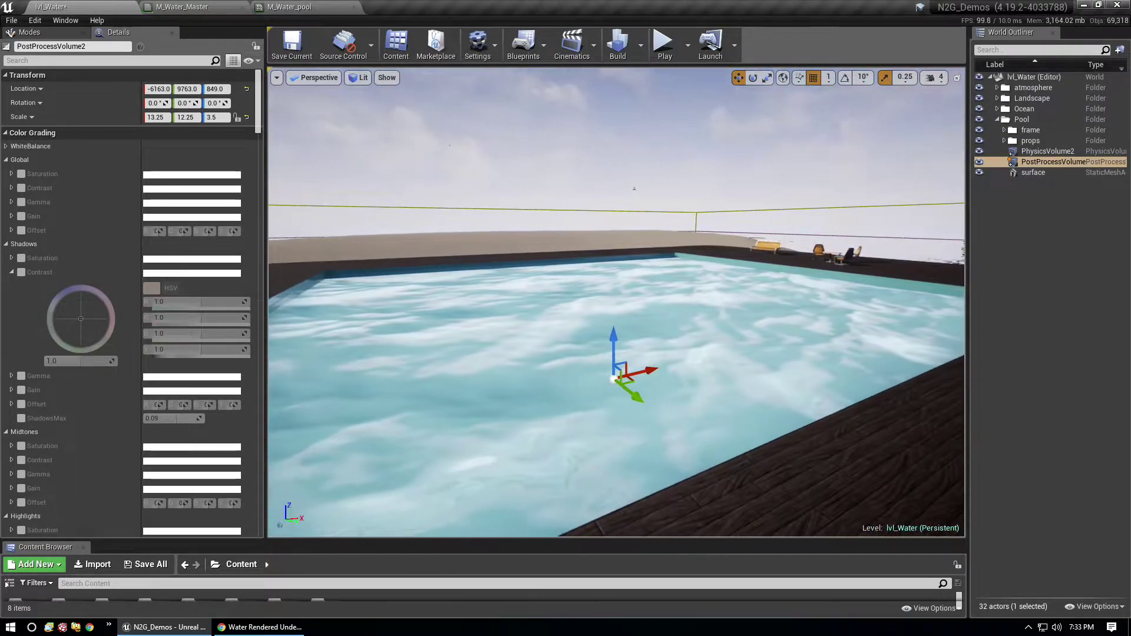
{"action": "right_click_drag", "start_coordinate": [505, 435], "coordinate": [412, 436]}
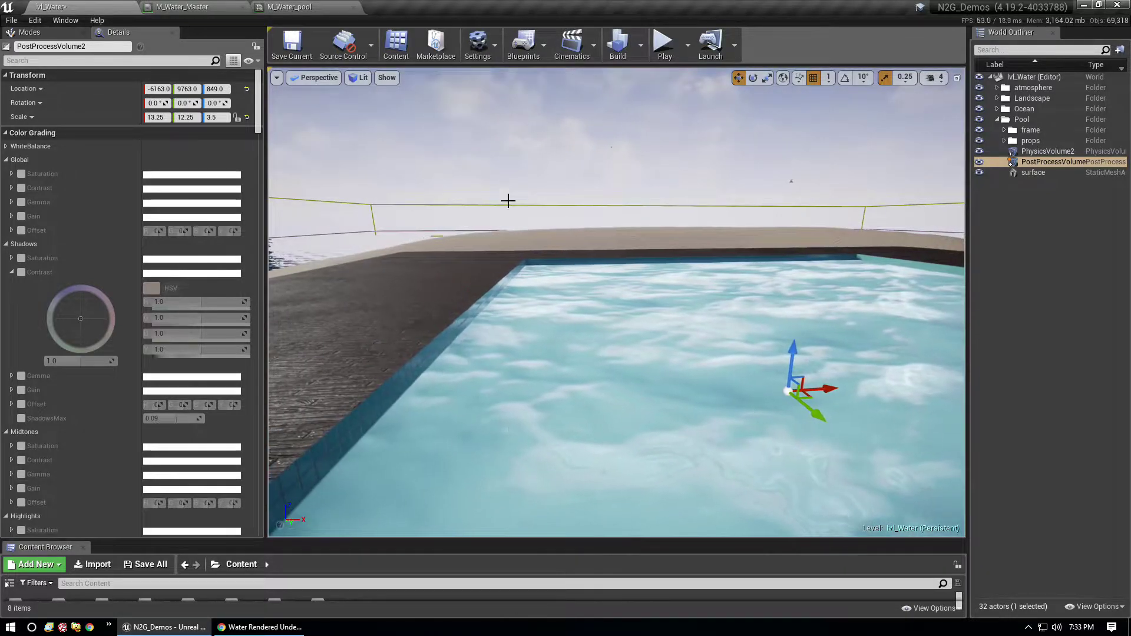
{"action": "left_click", "coordinate": [662, 47]}
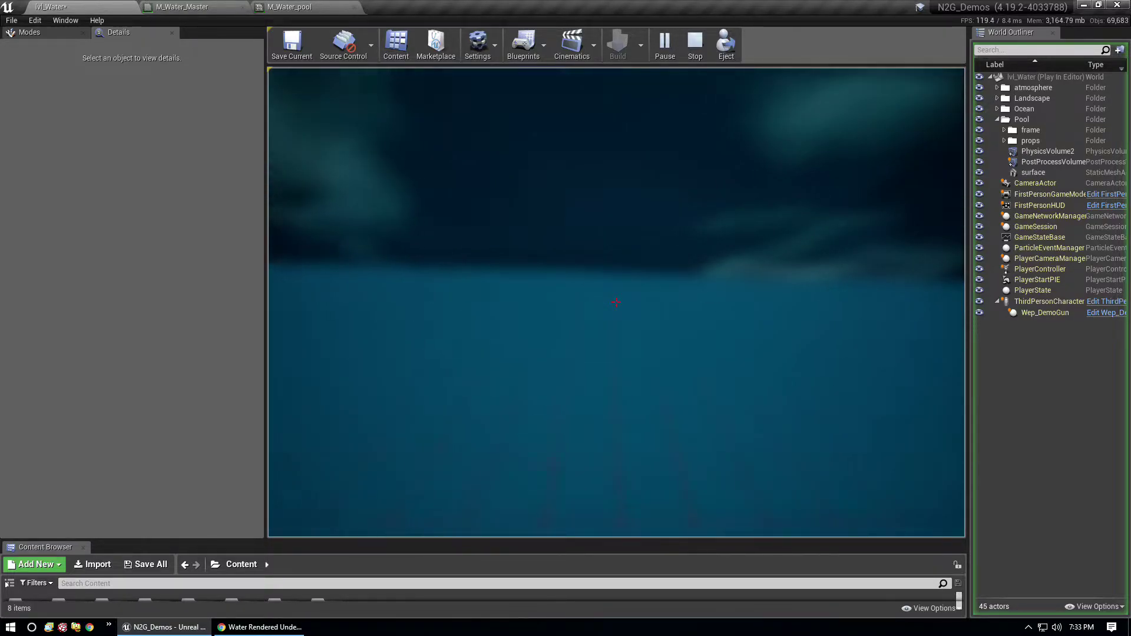
{"action": "key", "text": "Escape"}
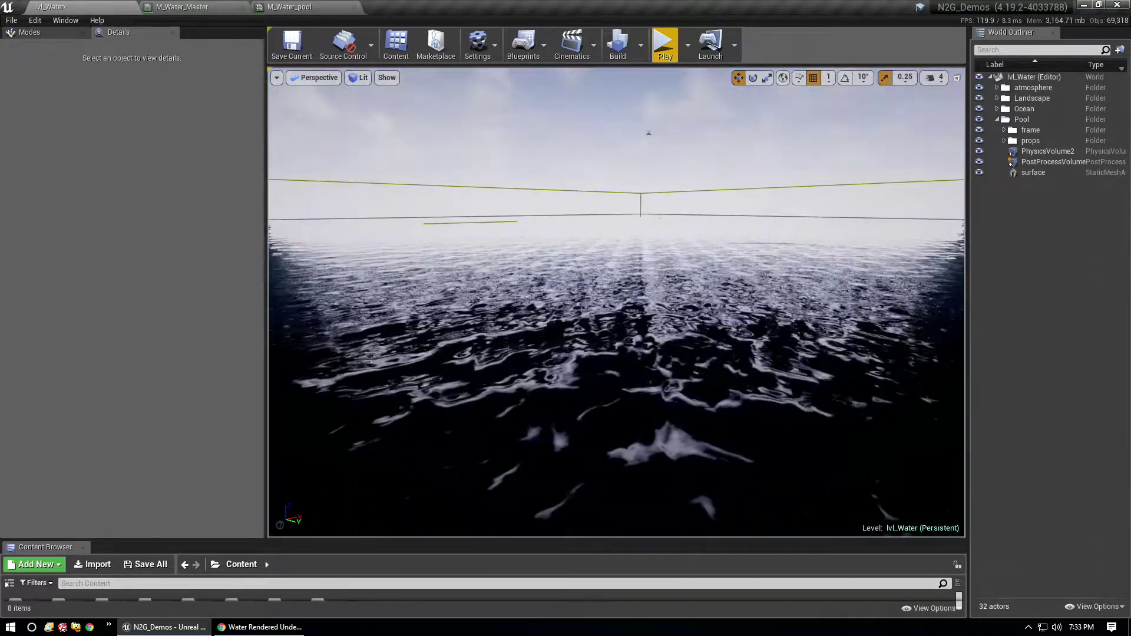
Step: Move the view over the ocean and briefly play-test the level from there
{"action": "right_click_drag", "start_coordinate": [617, 301], "coordinate": [447, 295]}
{"action": "key", "text": "w"}
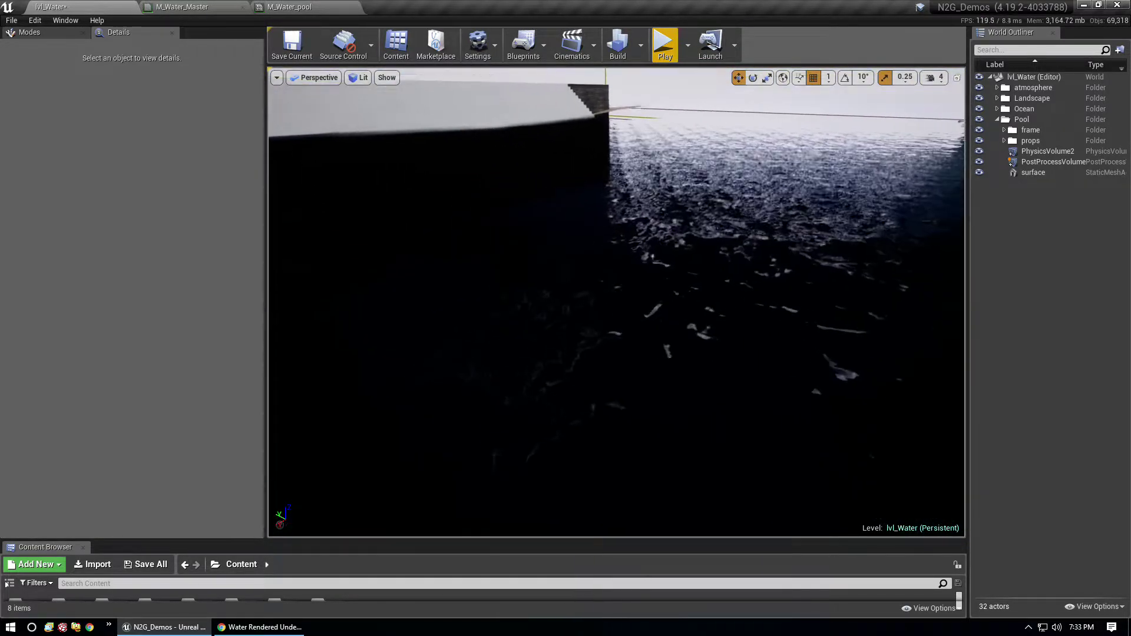
{"action": "right_click_drag", "start_coordinate": [615, 146], "coordinate": [825, 120]}
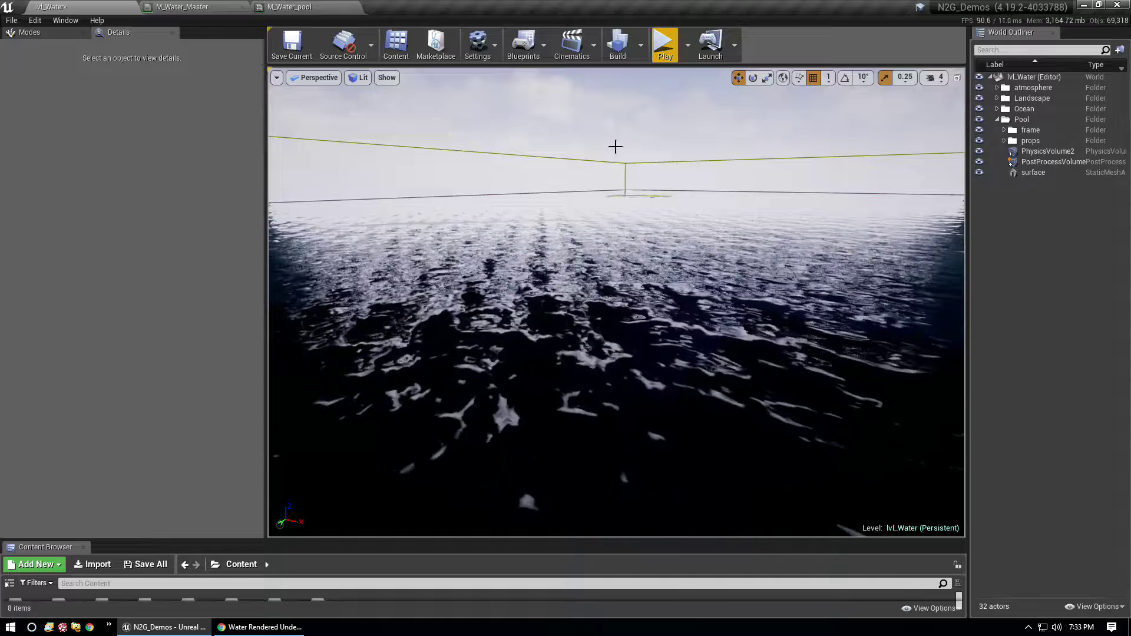
{"action": "left_click", "coordinate": [671, 45]}
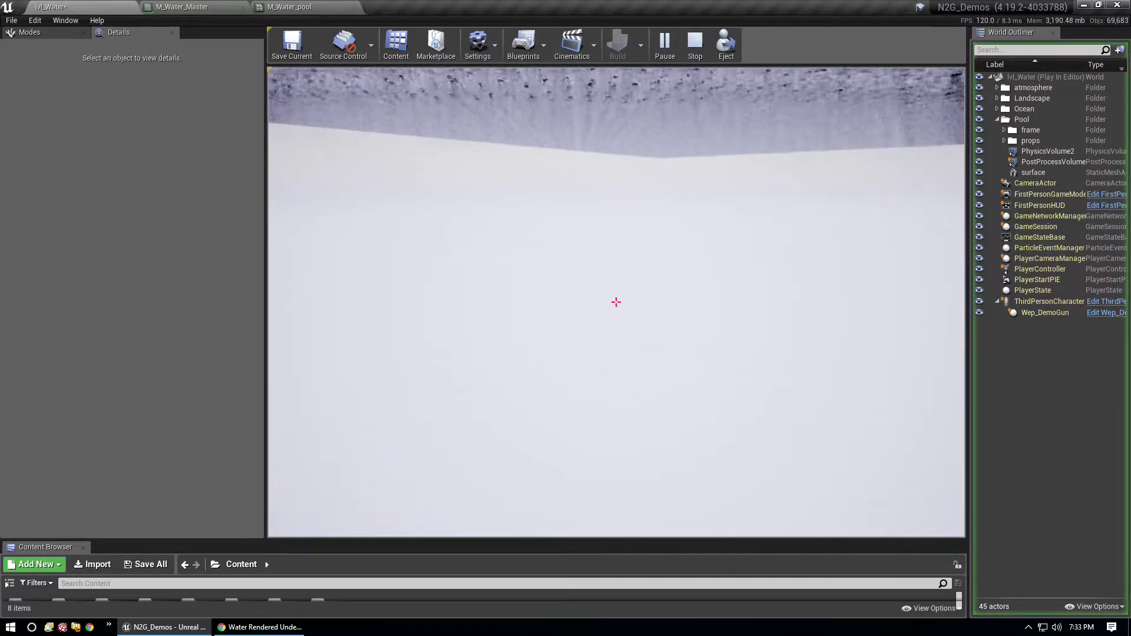
{"action": "key", "text": "Escape"}
Step: Find the Kill Z Volume actor and place one on the sand near the pool
{"action": "right_click_drag", "start_coordinate": [617, 302], "coordinate": [678, 177]}
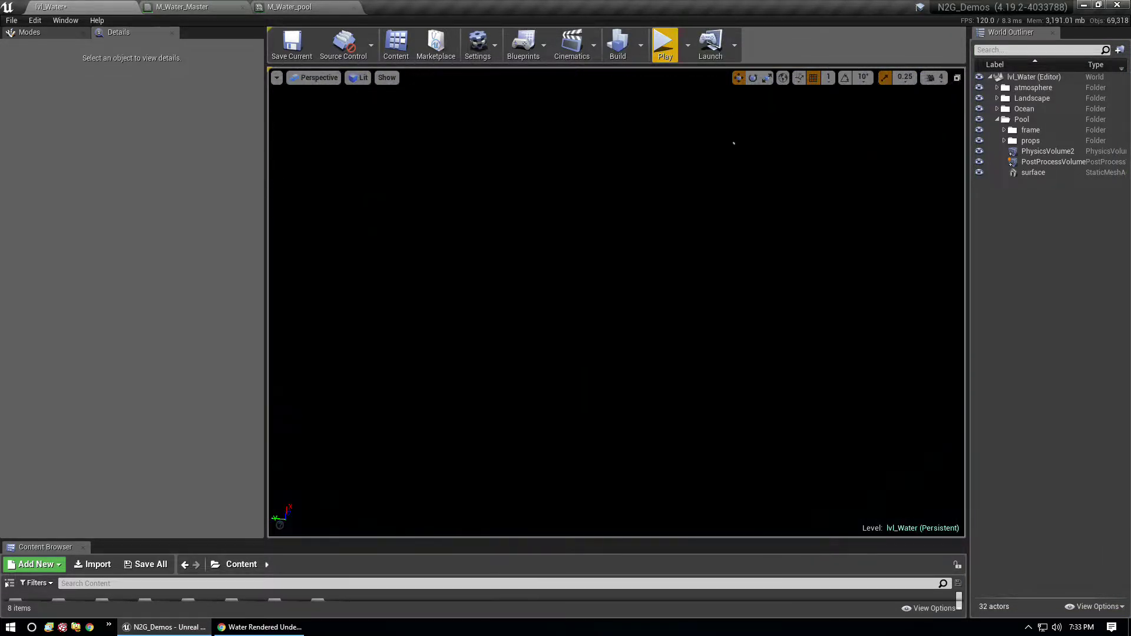
{"action": "right_click_drag", "start_coordinate": [837, 208], "coordinate": [899, 304]}
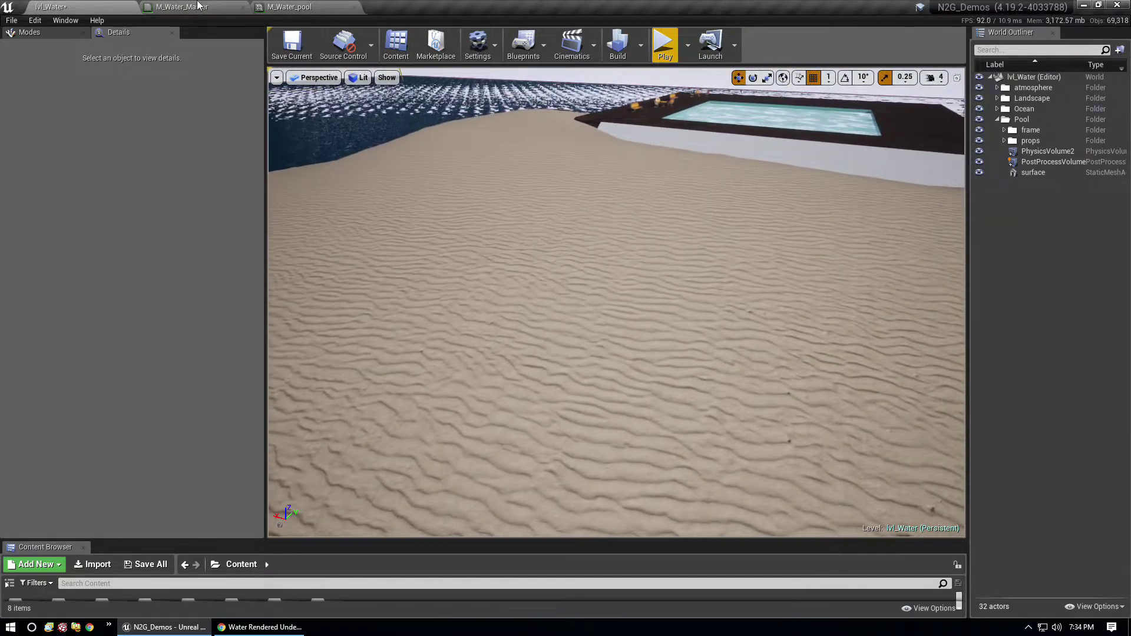
{"action": "left_click", "coordinate": [55, 35]}
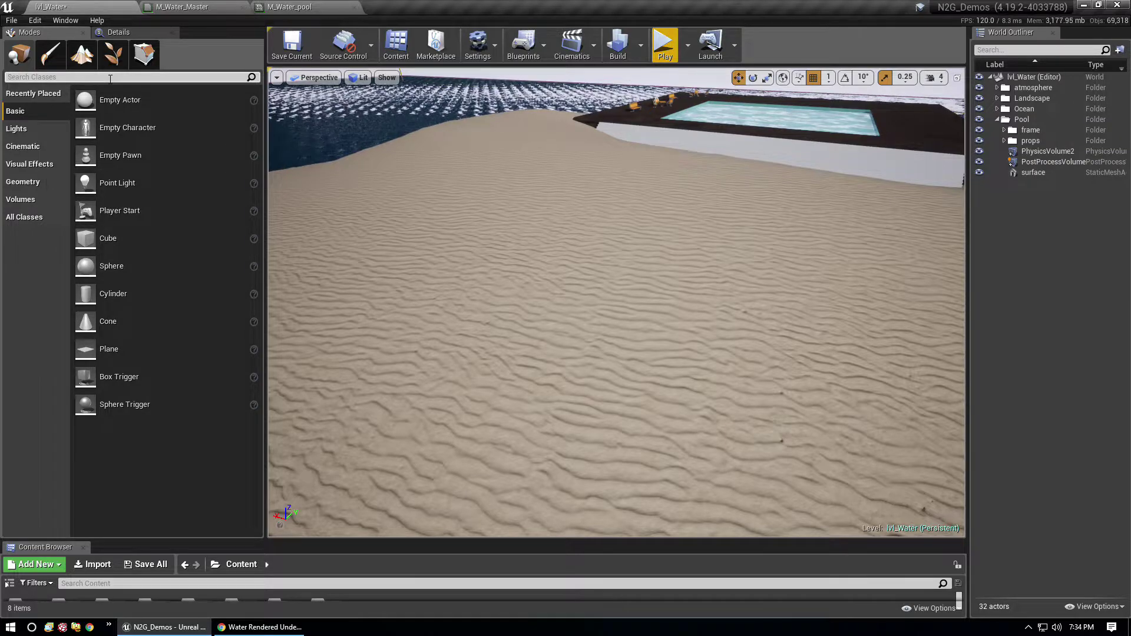
{"action": "type", "text": "kill"}
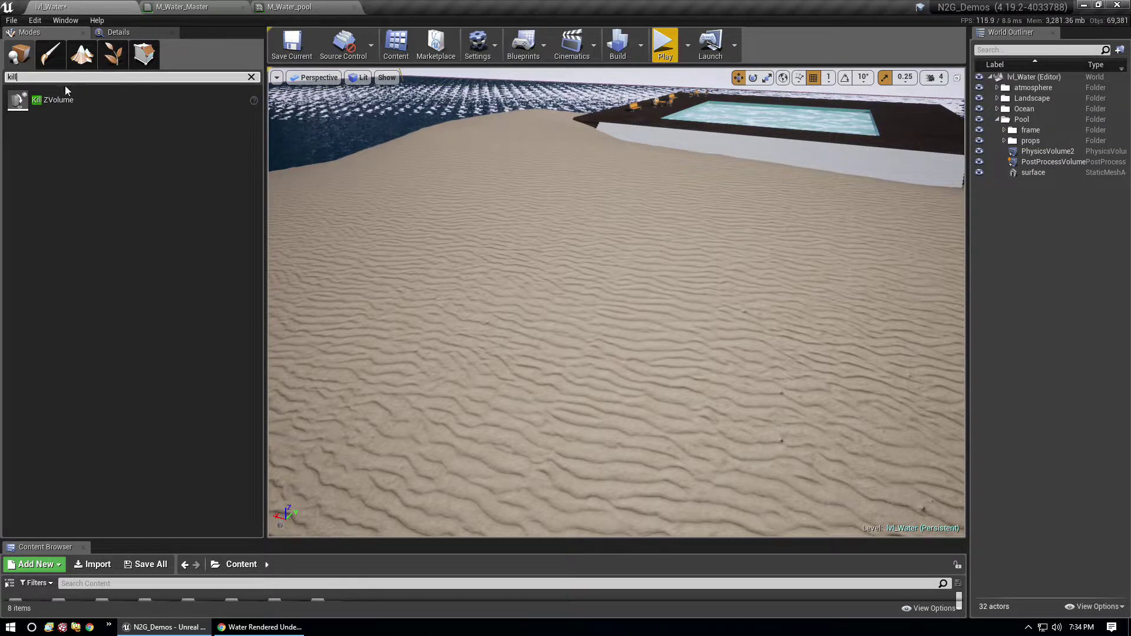
{"action": "left_click_drag", "start_coordinate": [53, 101], "coordinate": [615, 271]}
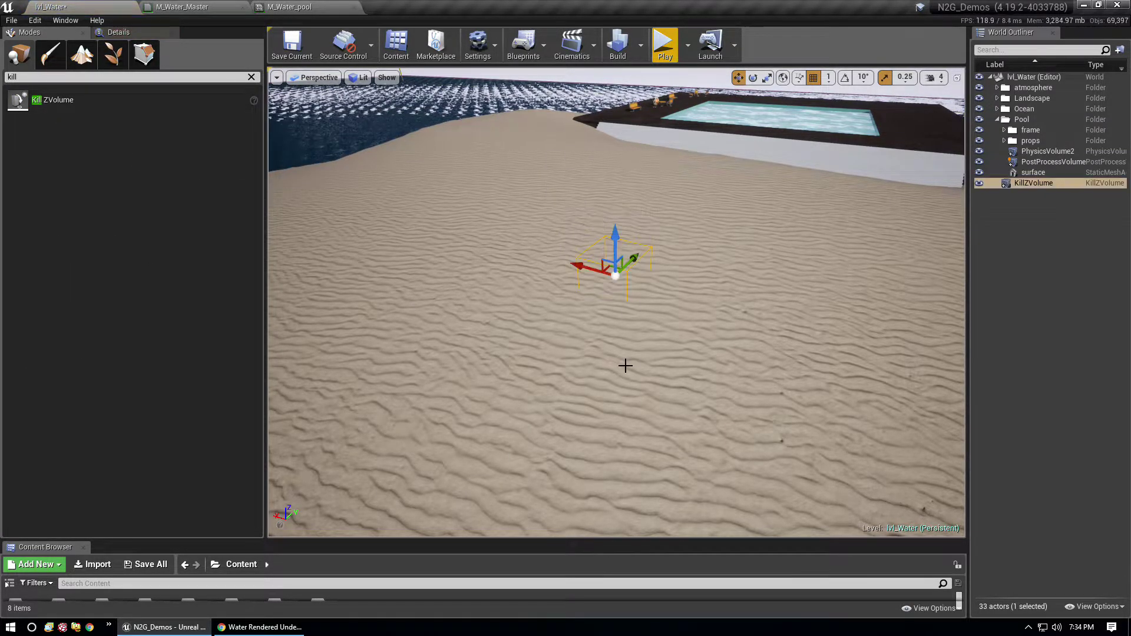
Step: Set the Kill Z Volume's Terminal Velocity to 1
{"action": "left_click", "coordinate": [156, 34]}
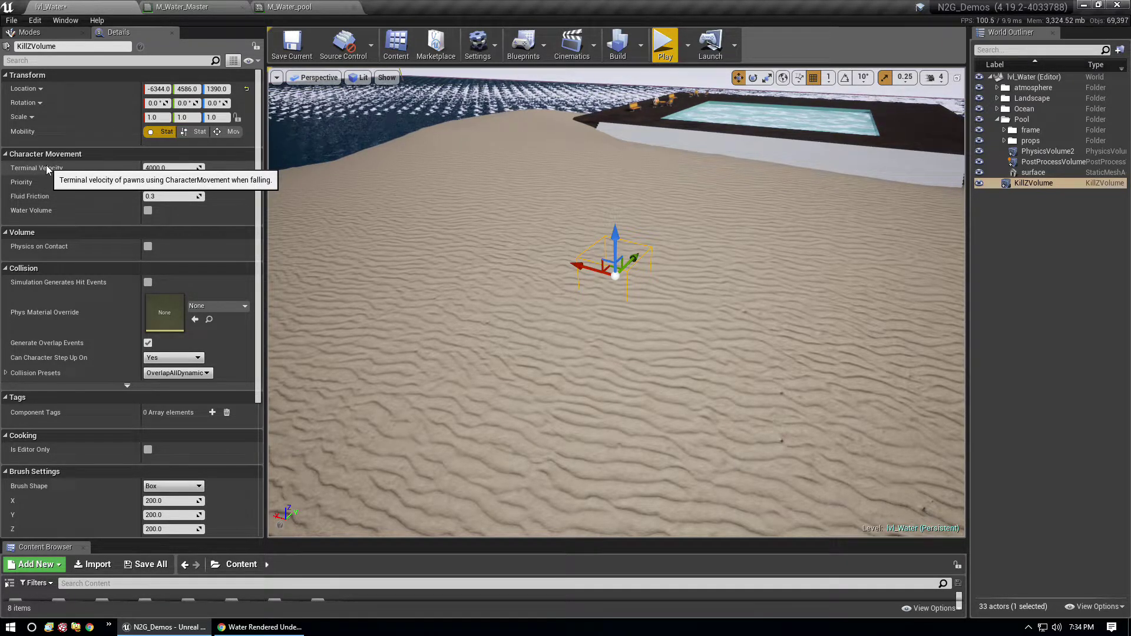
{"action": "left_click", "coordinate": [169, 170]}
{"action": "type", "text": "1"}
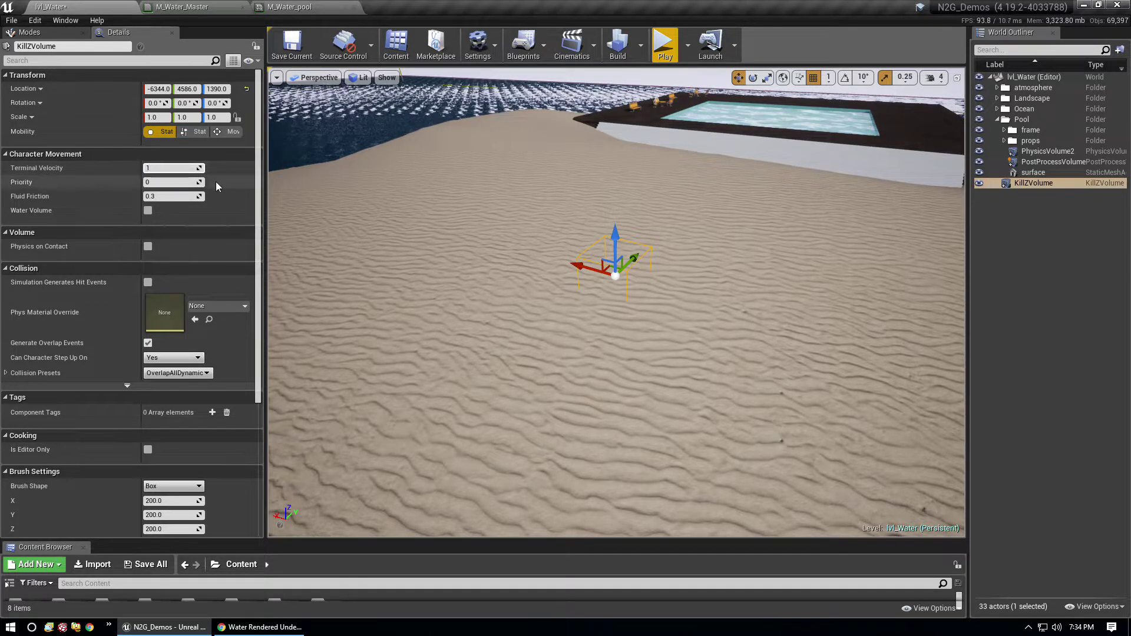
{"action": "key", "text": "Return"}
Step: Delete the Kill Z Volume from the level
{"action": "mouse_move", "coordinate": [630, 338]}
{"action": "right_mouse_down"}
{"action": "mouse_move", "coordinate": [630, 354]}
{"action": "mouse_move", "coordinate": [695, 330]}
{"action": "mouse_move", "coordinate": [628, 338]}
{"action": "right_mouse_up"}
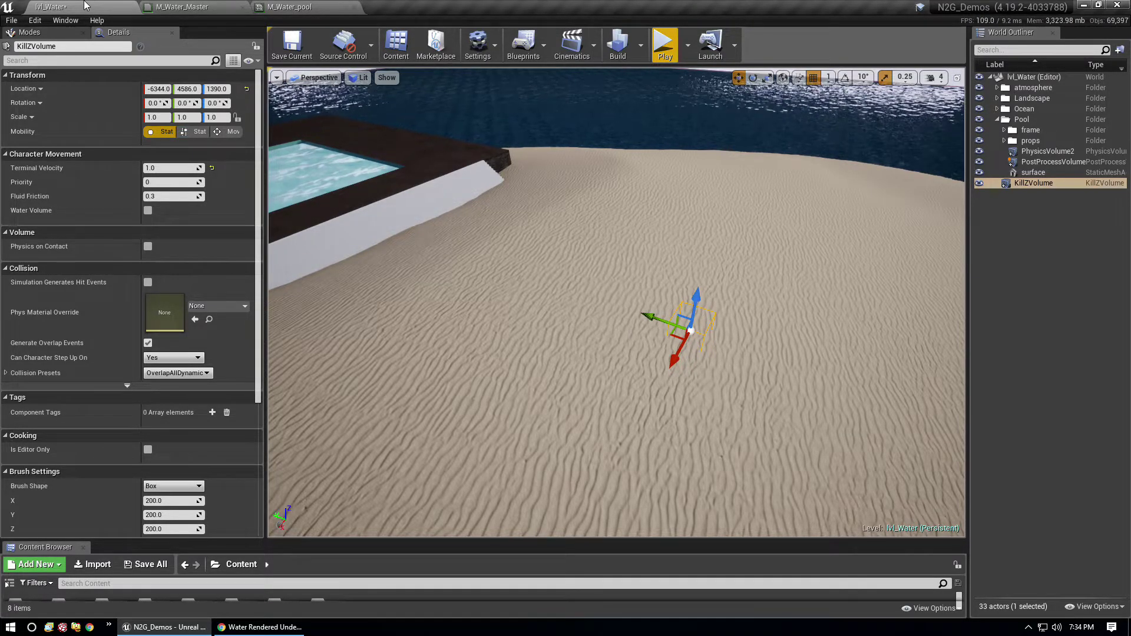
{"action": "key", "text": "Delete"}
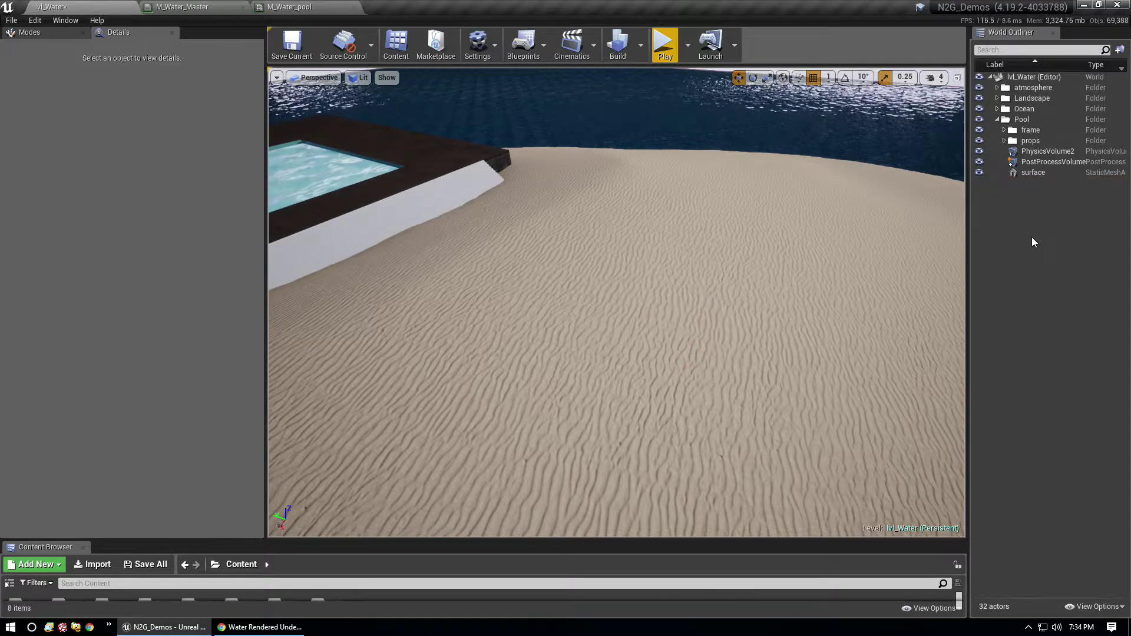
Step: Widen the level viewport and look over the ocean shoreline and the sand
{"action": "right_click_drag", "start_coordinate": [758, 252], "coordinate": [757, 252]}
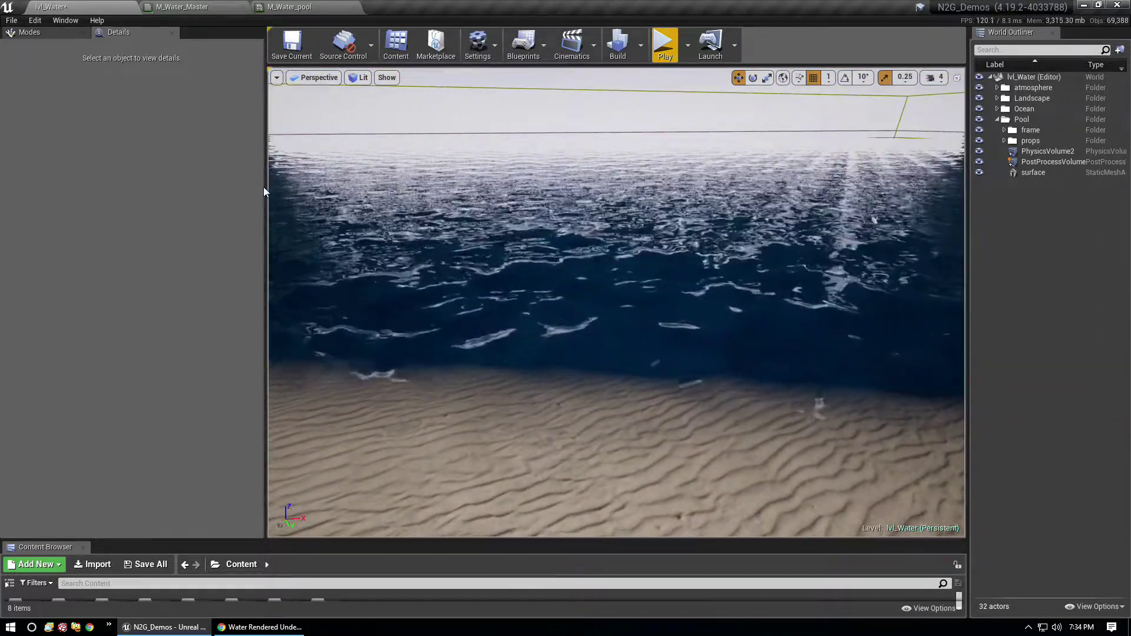
{"action": "left_click_drag", "start_coordinate": [263, 186], "coordinate": [47, 187]}
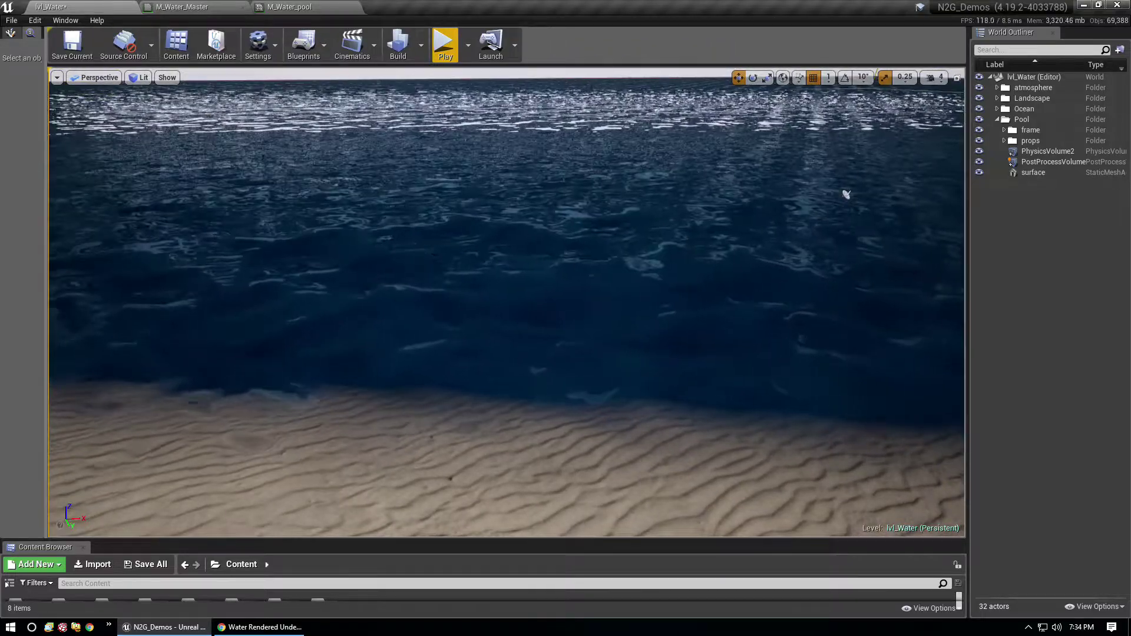
{"action": "right_click_drag", "start_coordinate": [847, 195], "coordinate": [846, 195]}
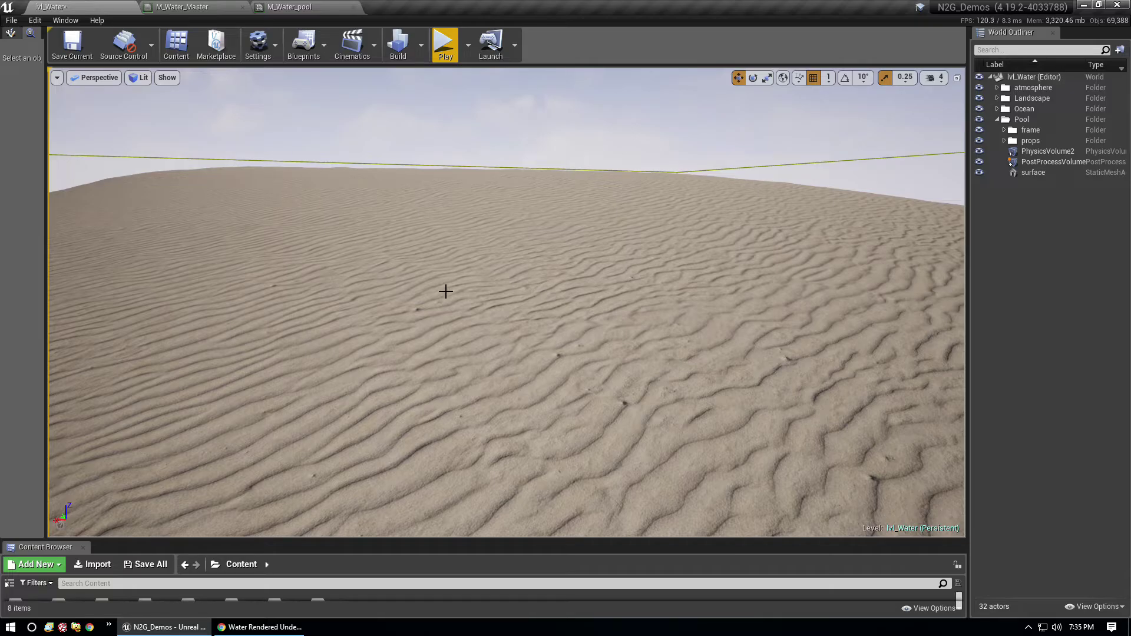
{"action": "right_click_drag", "start_coordinate": [444, 290], "coordinate": [412, 363]}
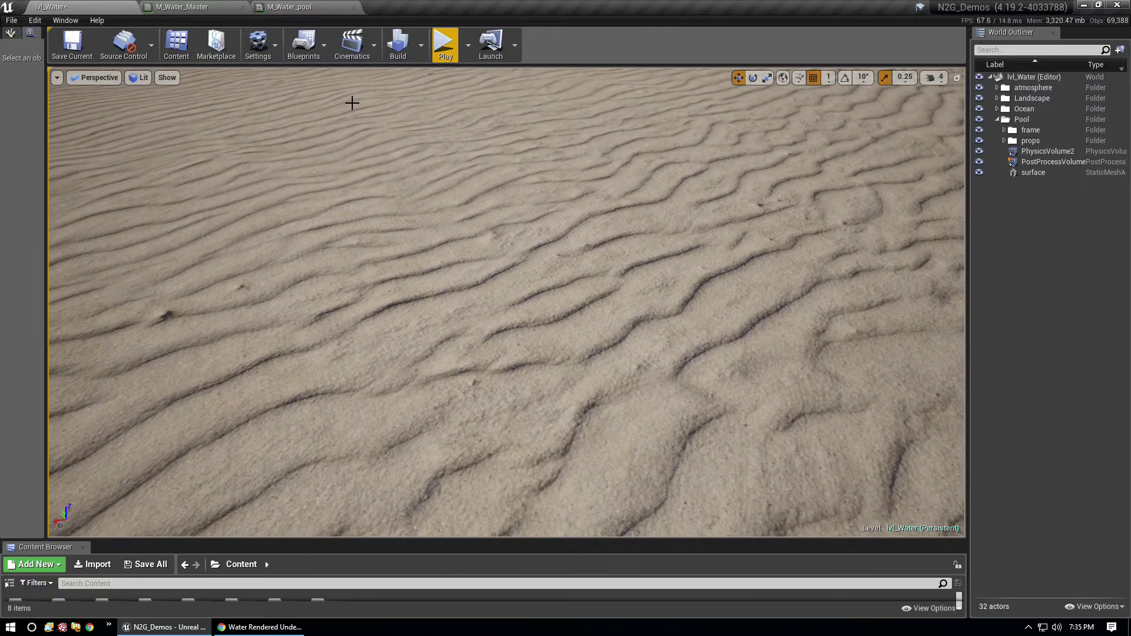
Step: Play-test the level by walking and jumping across the sand towards the ocean
{"action": "key", "text": "alt+p"}
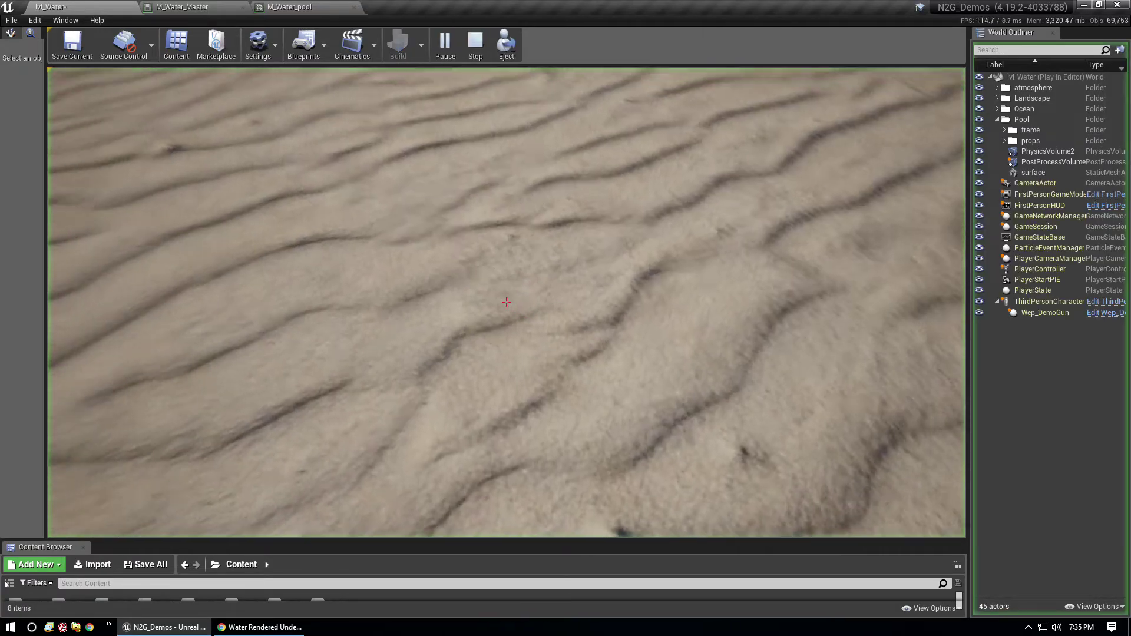
{"action": "key", "text": "w"}
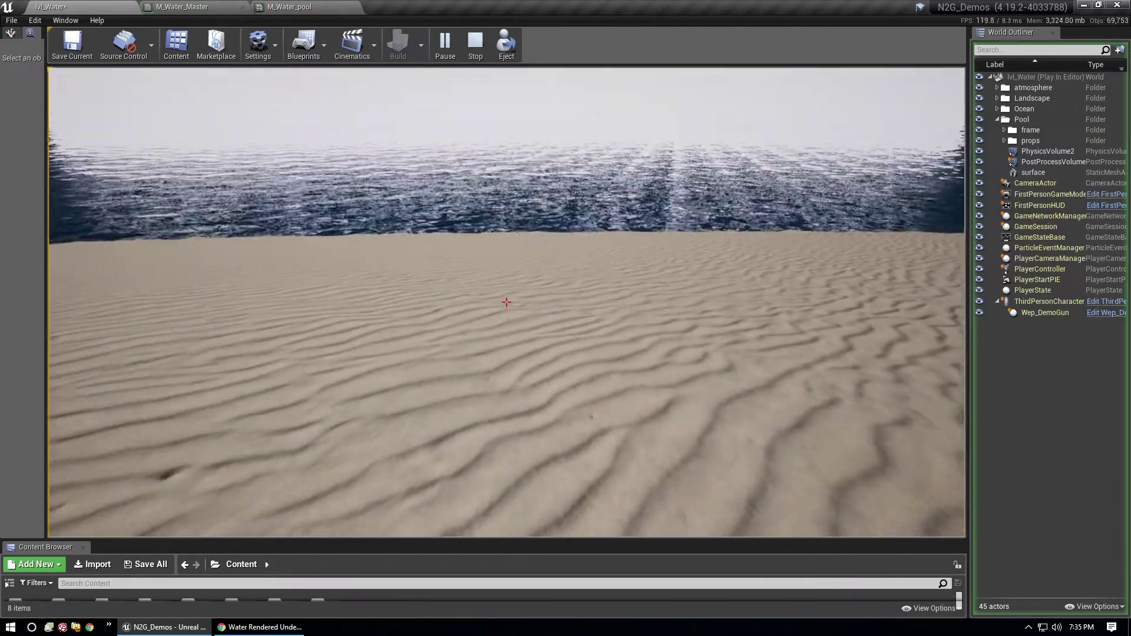
{"action": "key", "text": "space"}
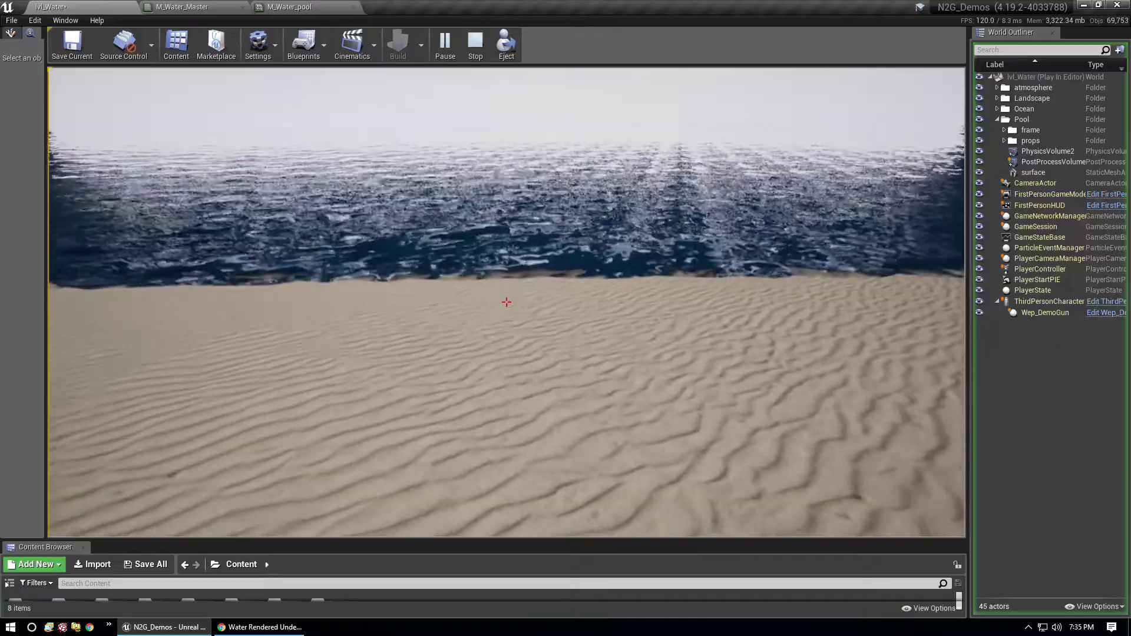